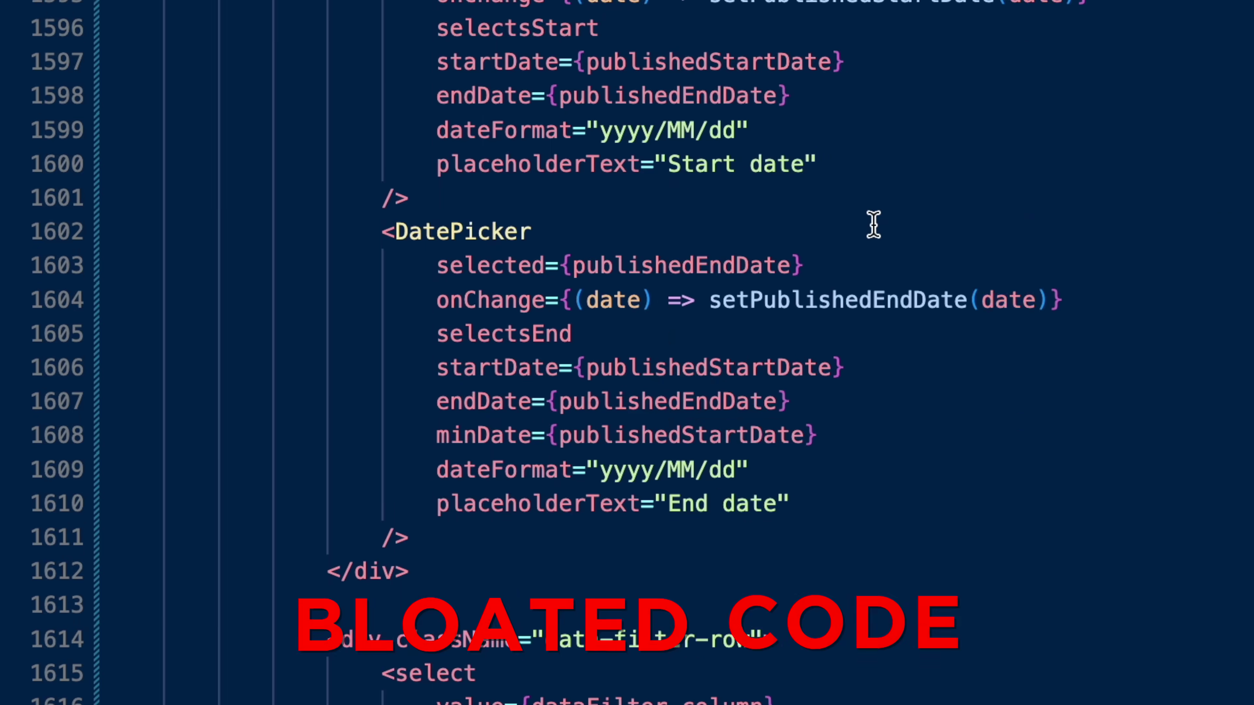
{"action": "scroll", "coordinate": [873, 224], "scroll_direction": "up", "scroll_amount": 20}
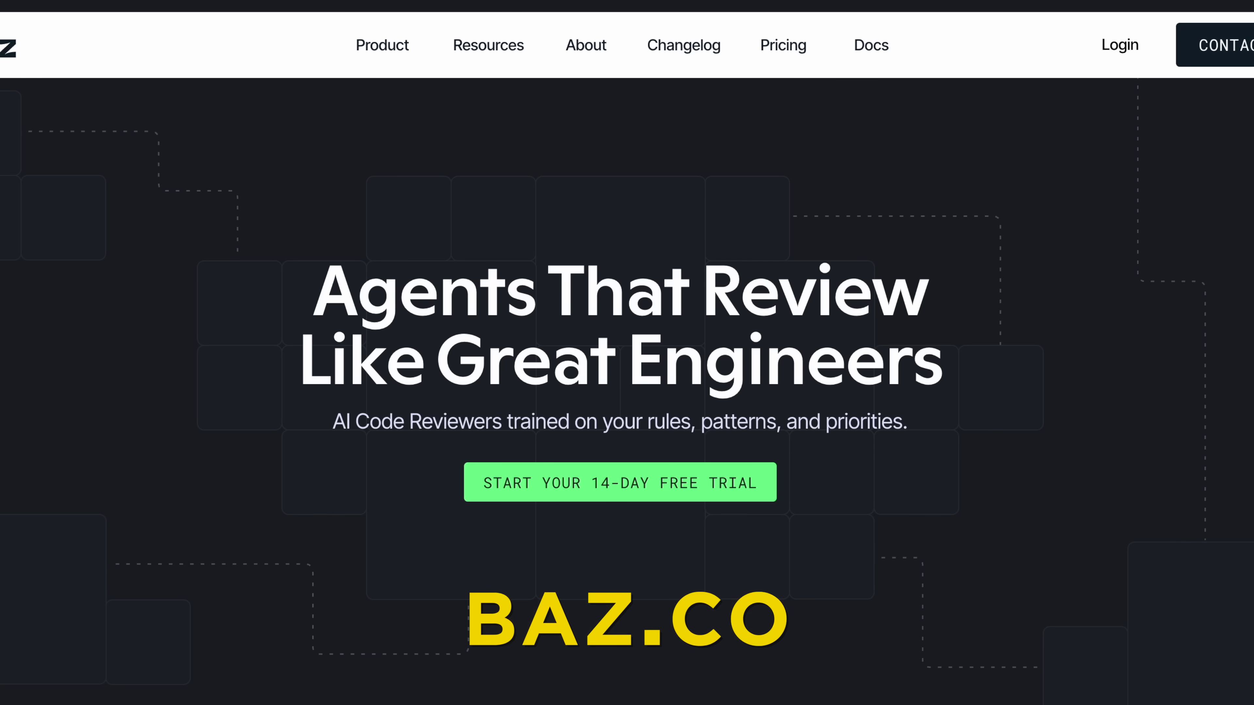
Look through the Baz homepage, including the customer logos, testimonials and the code review agent feature cards
{"action": "scroll", "coordinate": [627, 390], "scroll_direction": "down", "scroll_amount": 7}
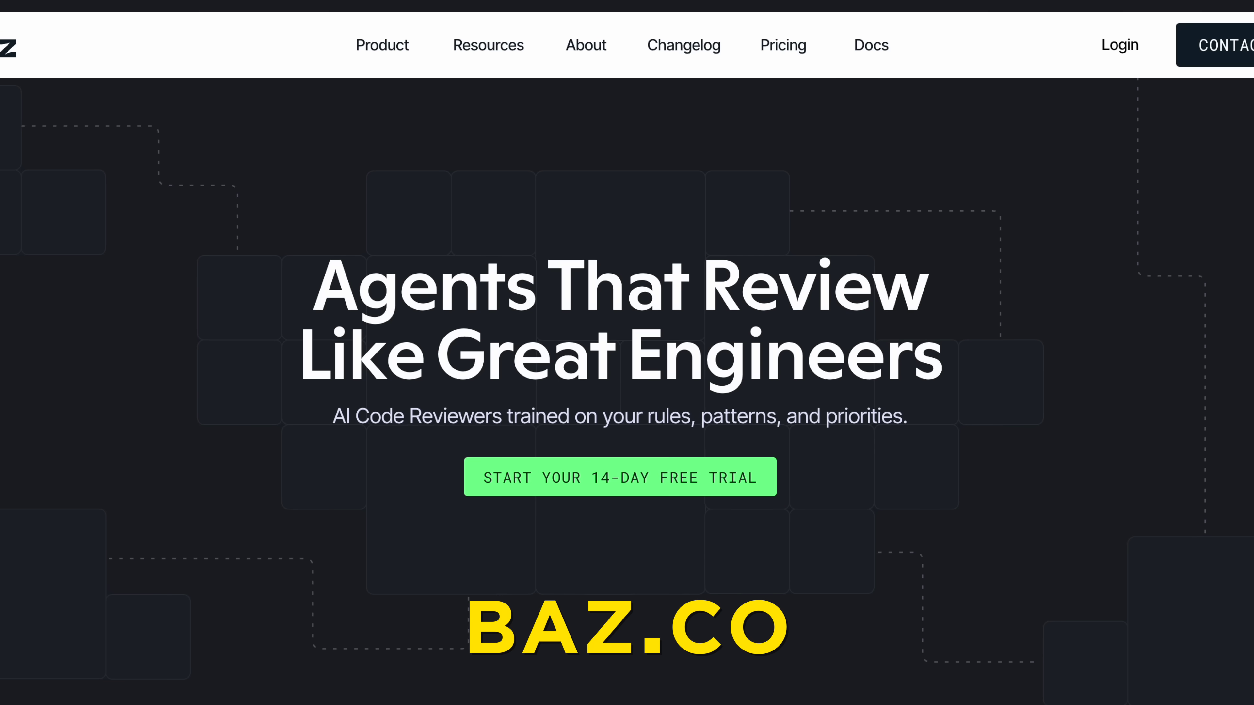
{"action": "scroll", "coordinate": [627, 390], "scroll_direction": "down", "scroll_amount": 7}
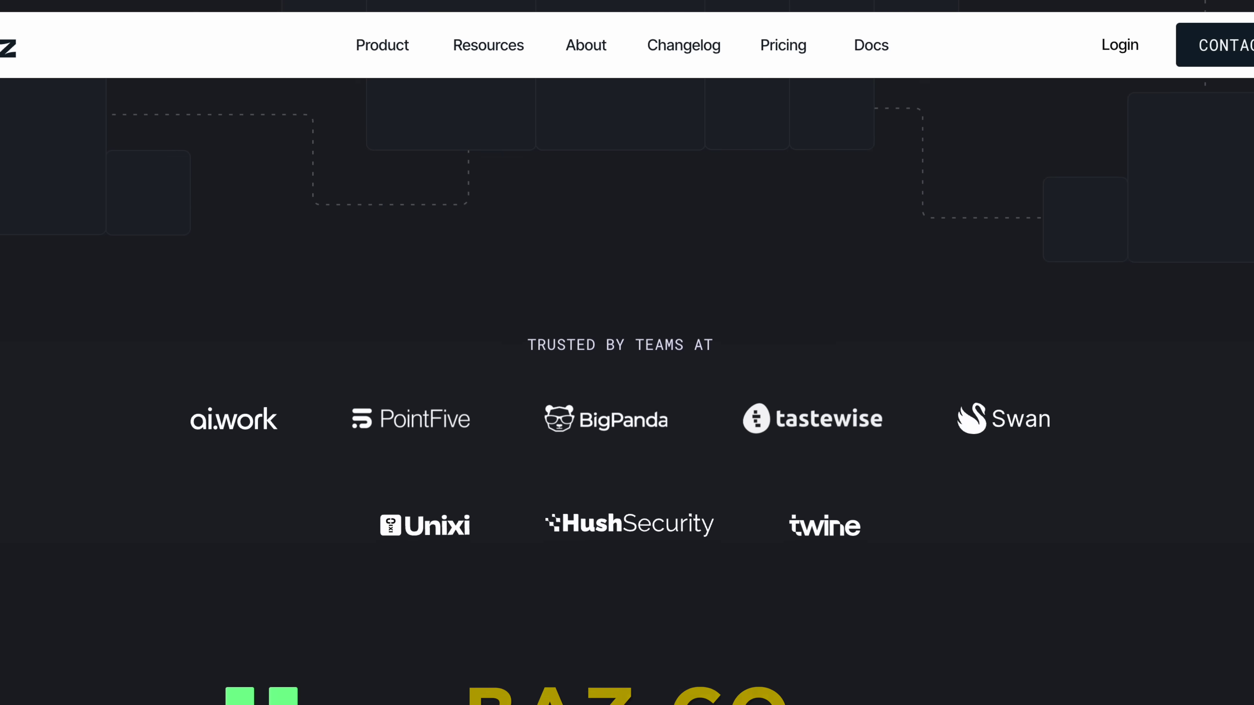
{"action": "scroll", "coordinate": [627, 390], "scroll_direction": "down", "scroll_amount": 6}
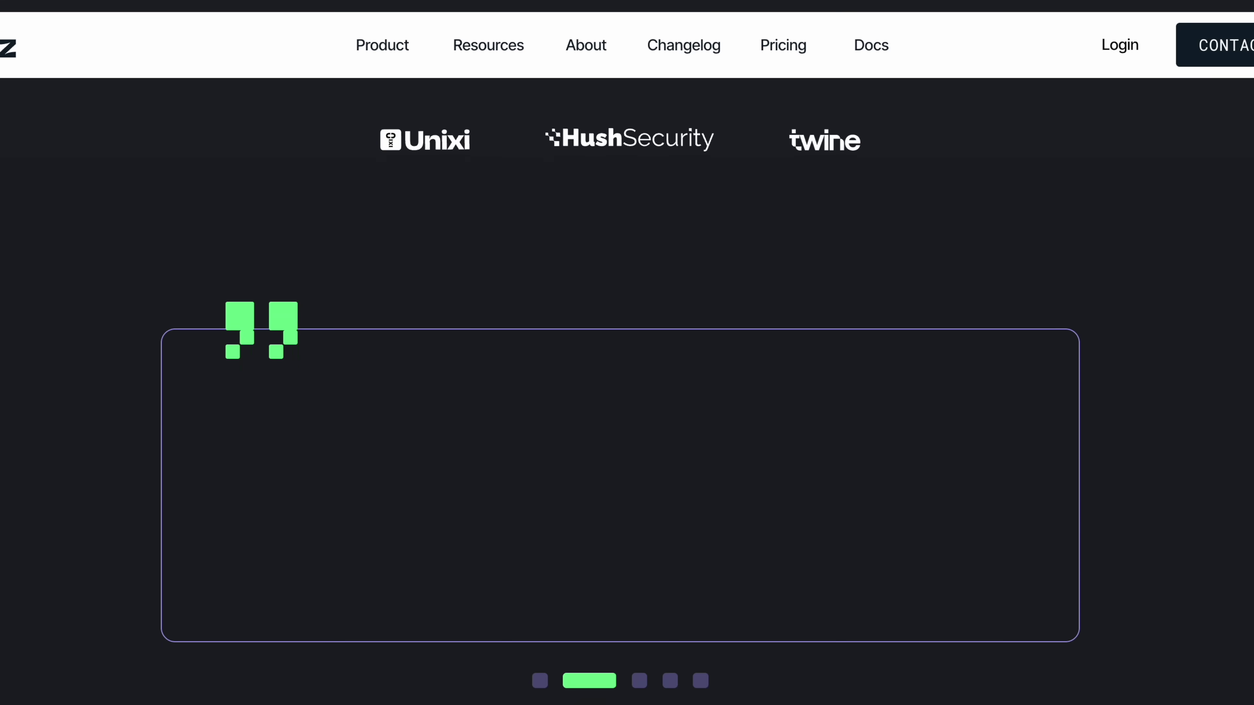
{"action": "scroll", "coordinate": [627, 391], "scroll_direction": "down", "scroll_amount": 11}
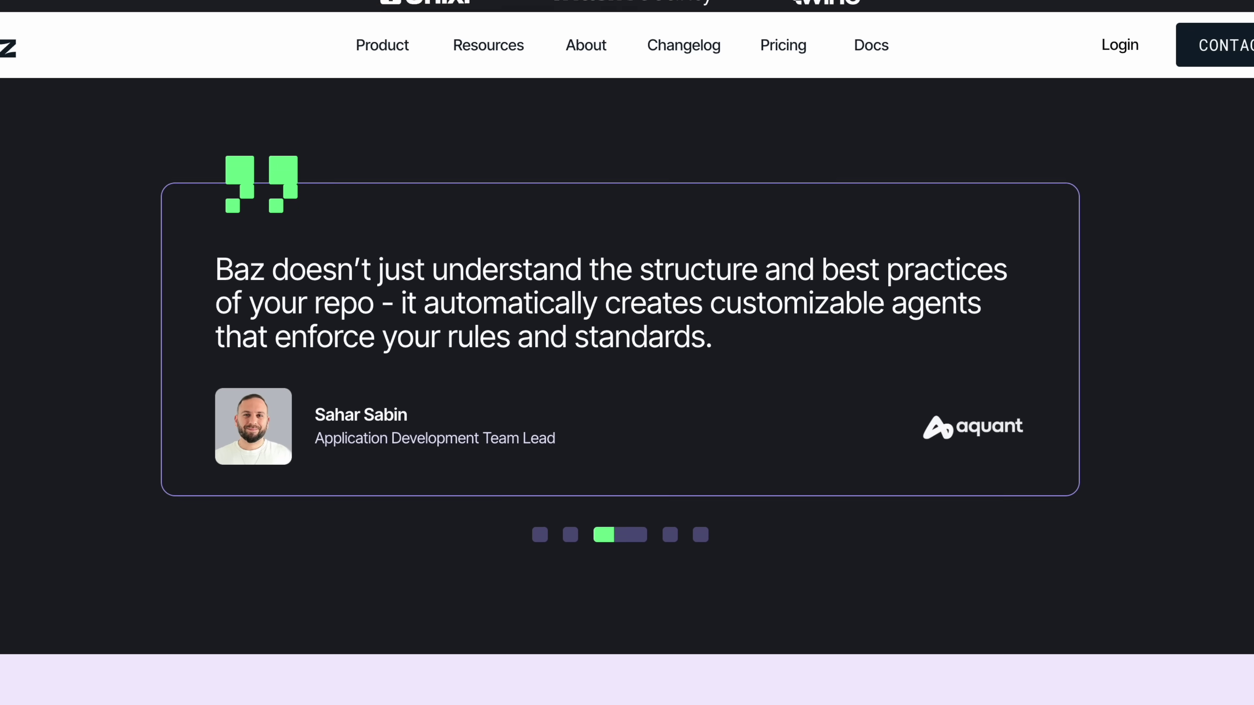
{"action": "scroll", "coordinate": [627, 390], "scroll_direction": "down", "scroll_amount": 5}
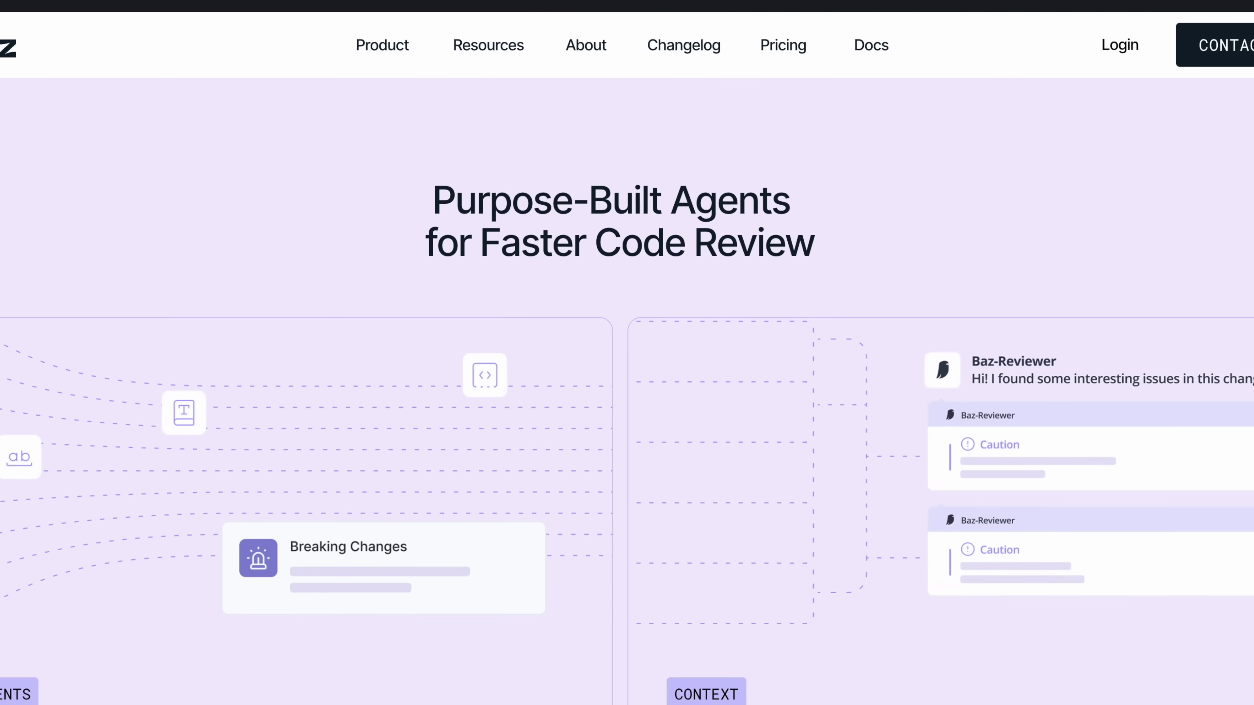
{"action": "scroll", "coordinate": [627, 390], "scroll_direction": "down", "scroll_amount": 2}
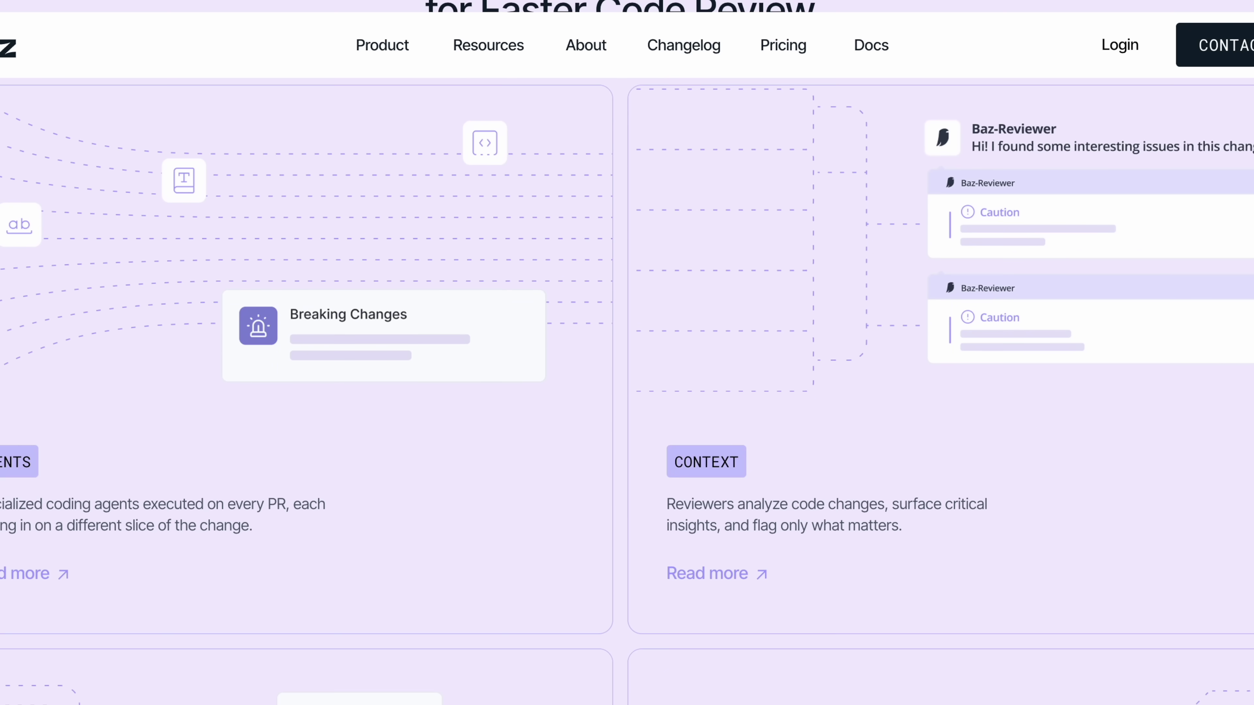
{"action": "scroll", "coordinate": [428, 603], "scroll_direction": "down", "scroll_amount": 8}
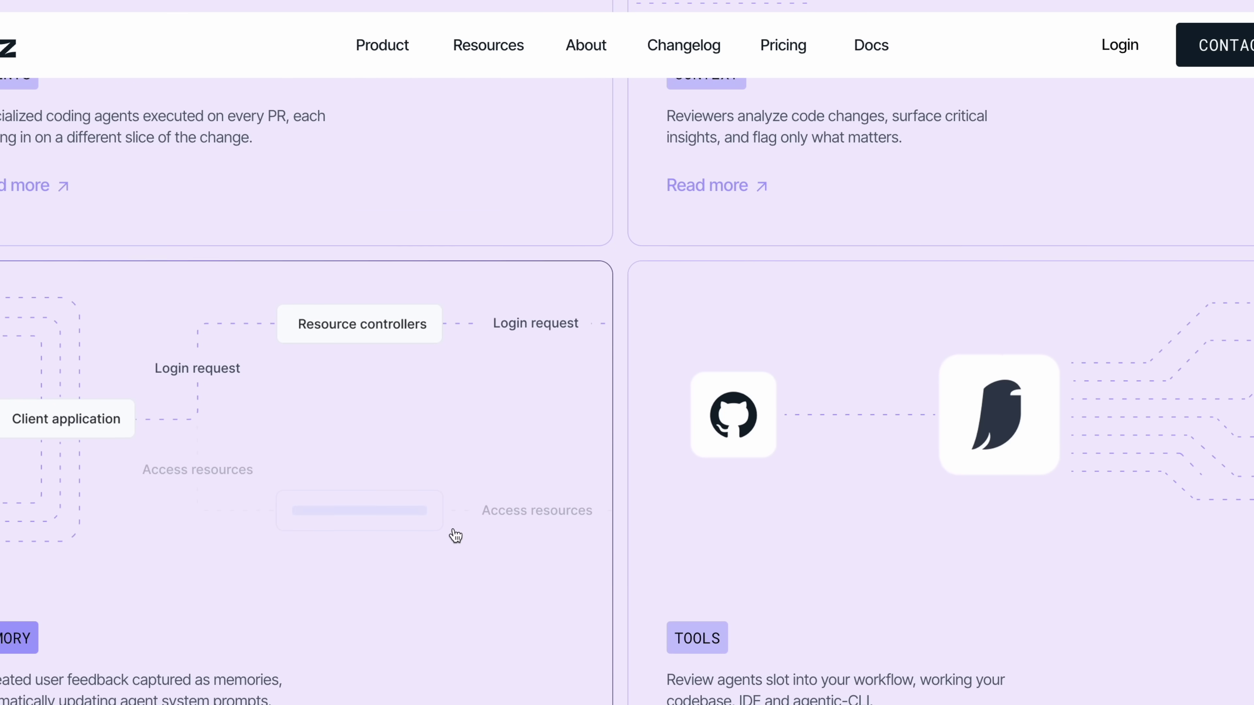
{"action": "scroll", "coordinate": [740, 550], "scroll_direction": "down", "scroll_amount": 18}
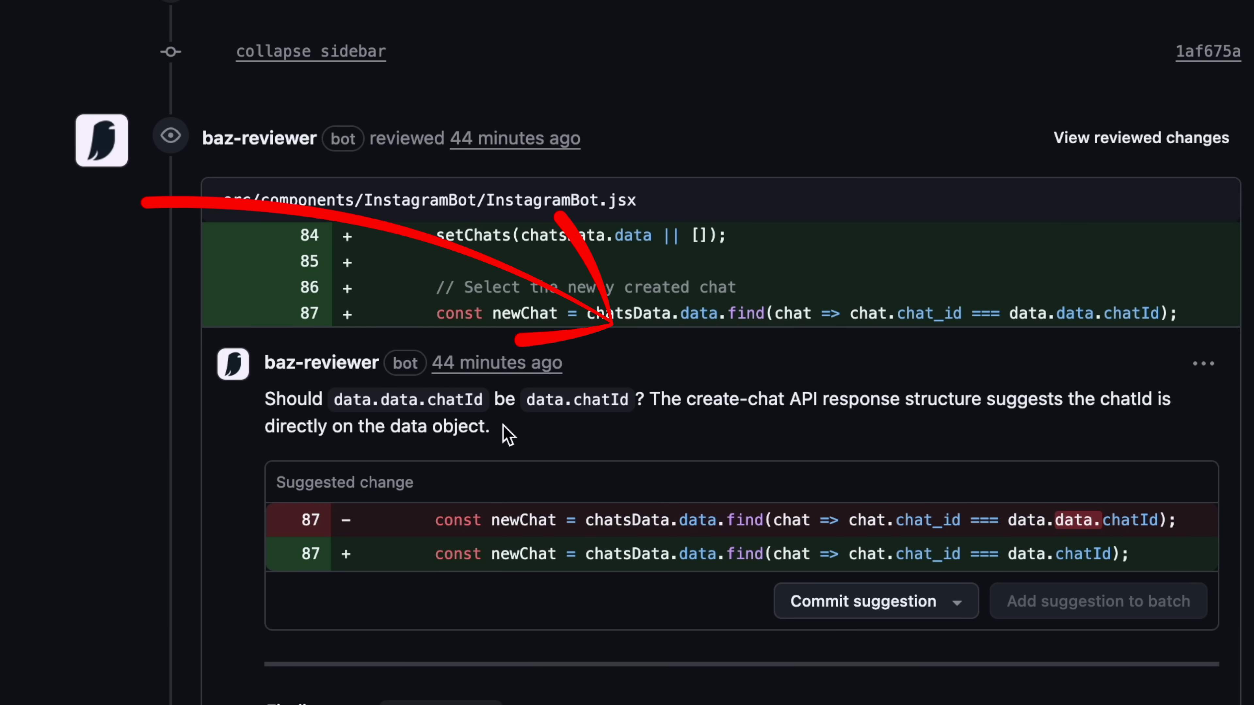
{"action": "scroll", "coordinate": [896, 472], "scroll_direction": "down", "scroll_amount": 1}
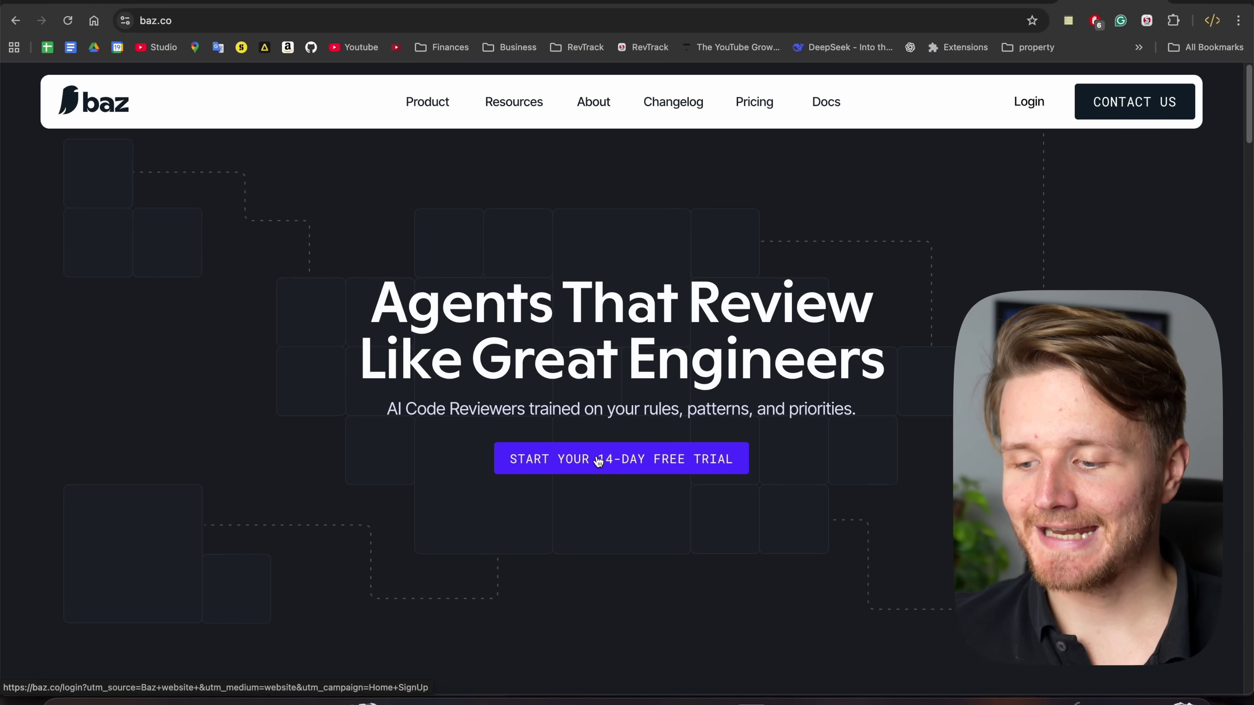
Start the 14-day free trial from the Baz homepage and sign in with GitHub
{"action": "left_click", "coordinate": [680, 451]}
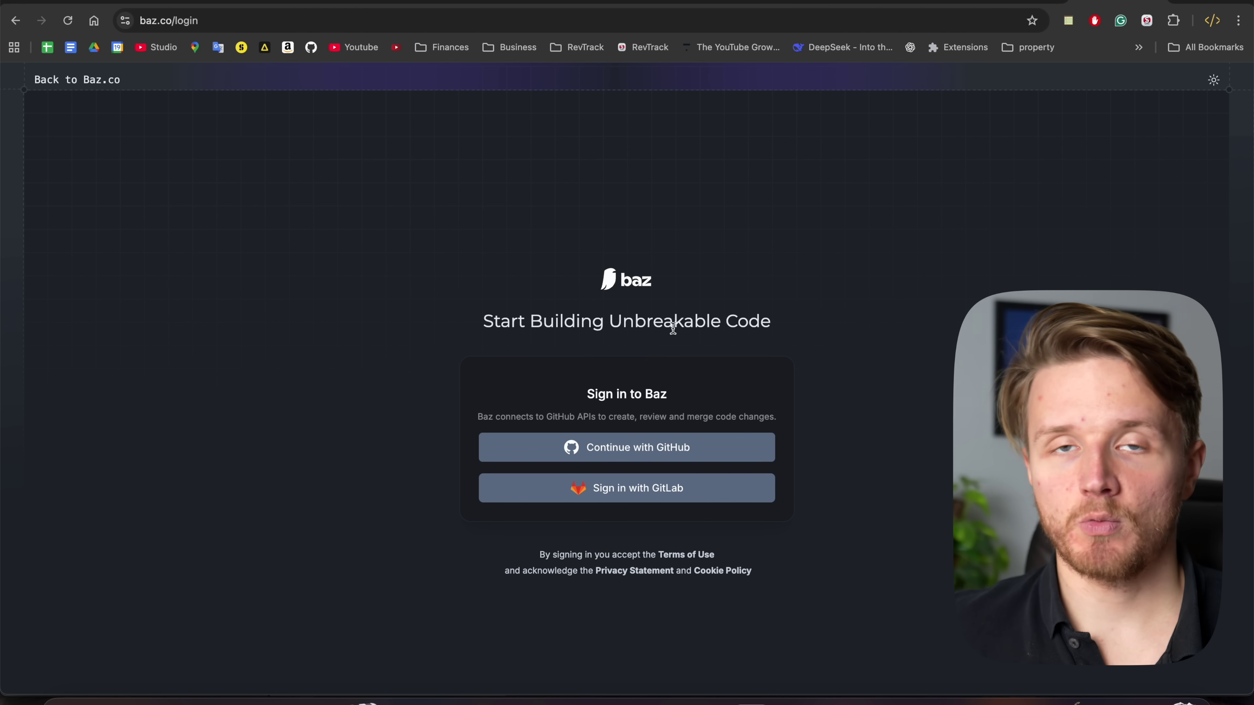
{"action": "left_click", "coordinate": [638, 450]}
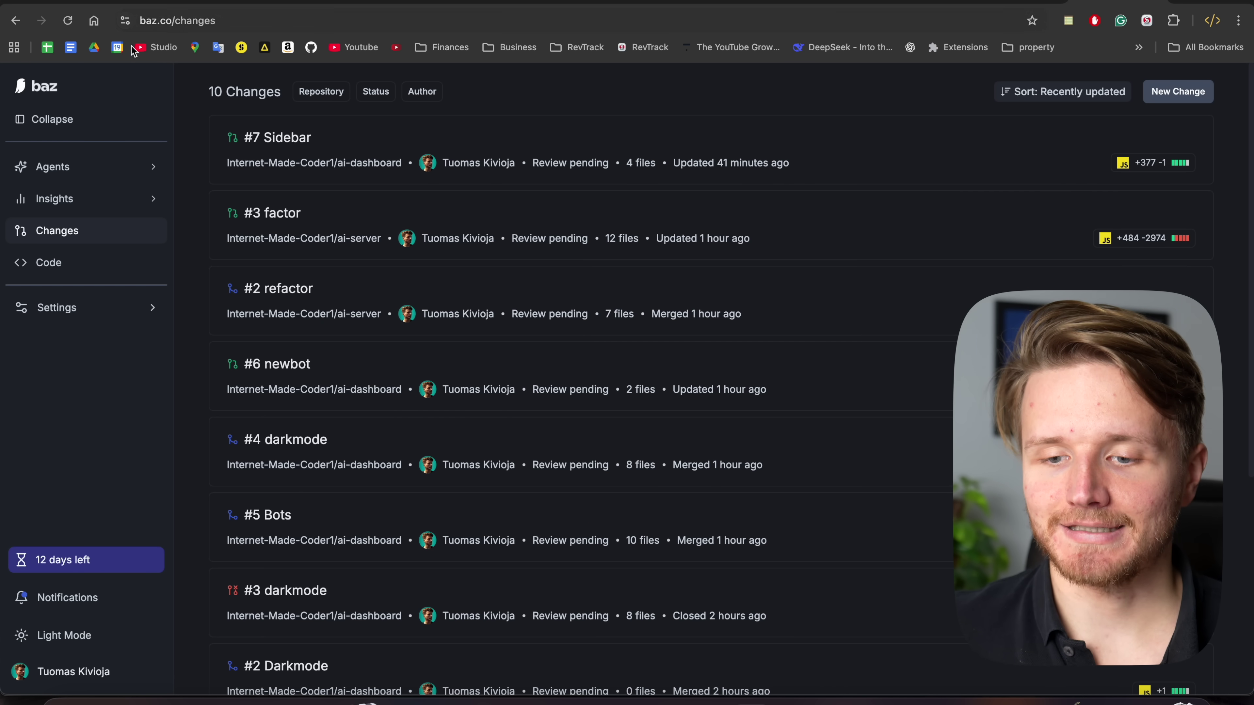
View the list of AI agents maintained by Baz, and switch to the Sidebar pull request on GitHub
{"action": "left_click", "coordinate": [33, 81]}
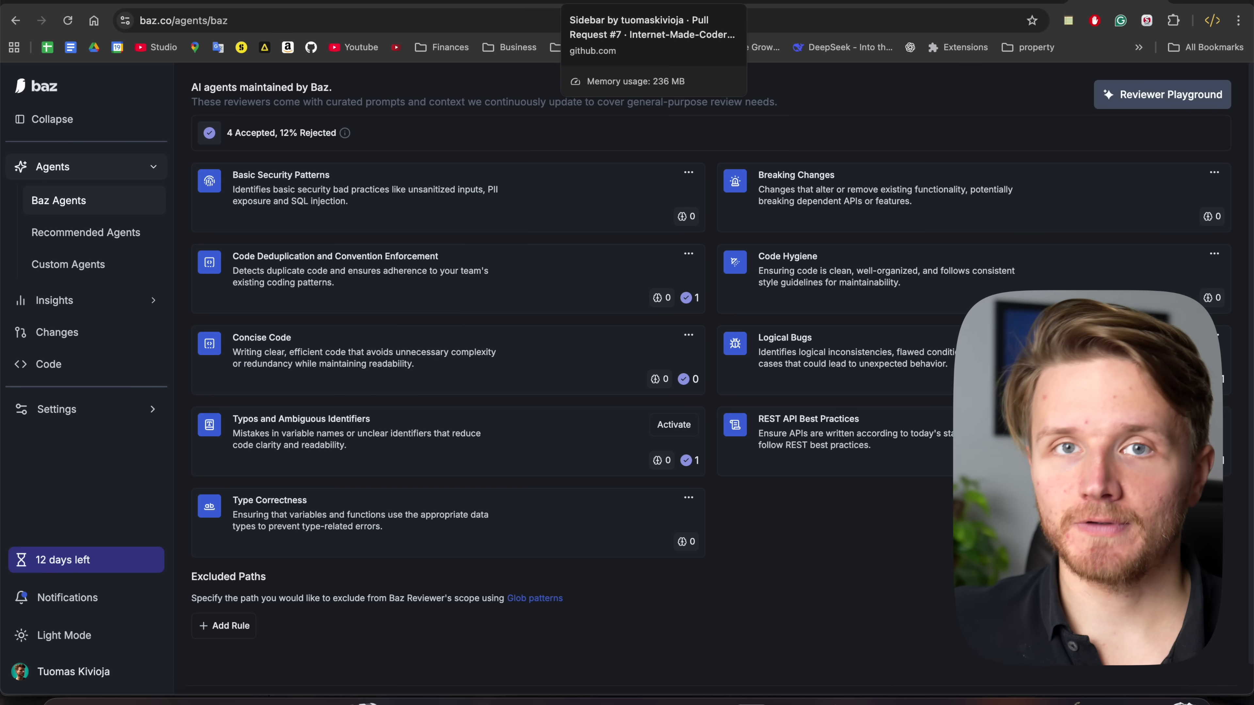
{"action": "left_click", "coordinate": [607, 2]}
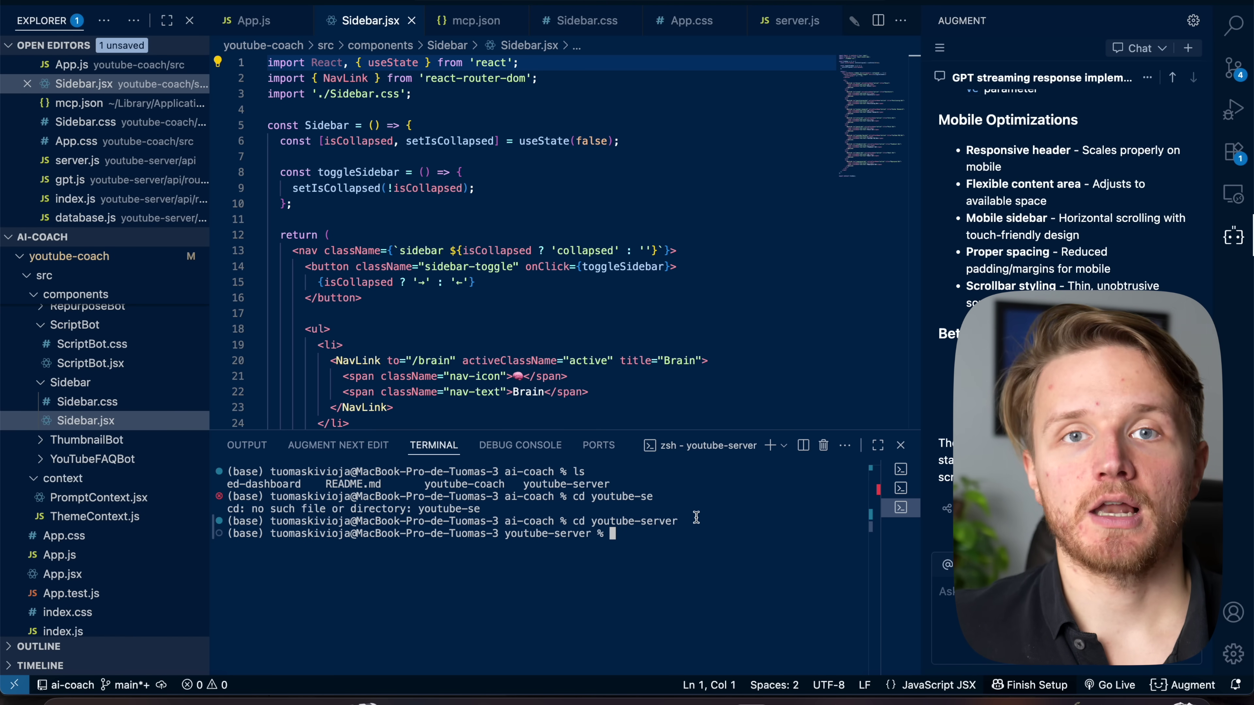
In the youtube-coach terminal, create the mobile branch and push it to origin with upstream tracking
{"action": "key", "text": "Up"}
{"action": "key", "text": "Up"}
{"action": "key", "text": "Up"}
{"action": "key", "text": "Up"}
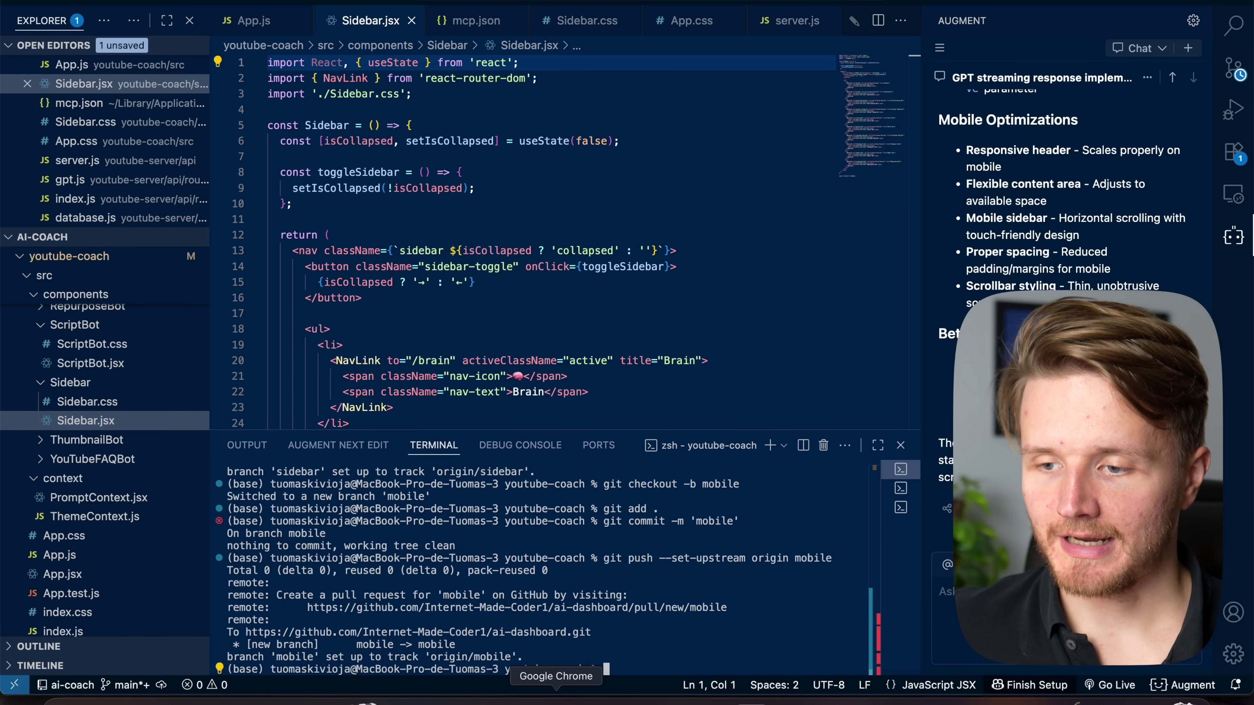
Switch to the ai-dashboard repository on GitHub in Chrome and create a pull request merging mobile into main
{"action": "left_click", "coordinate": [557, 701]}
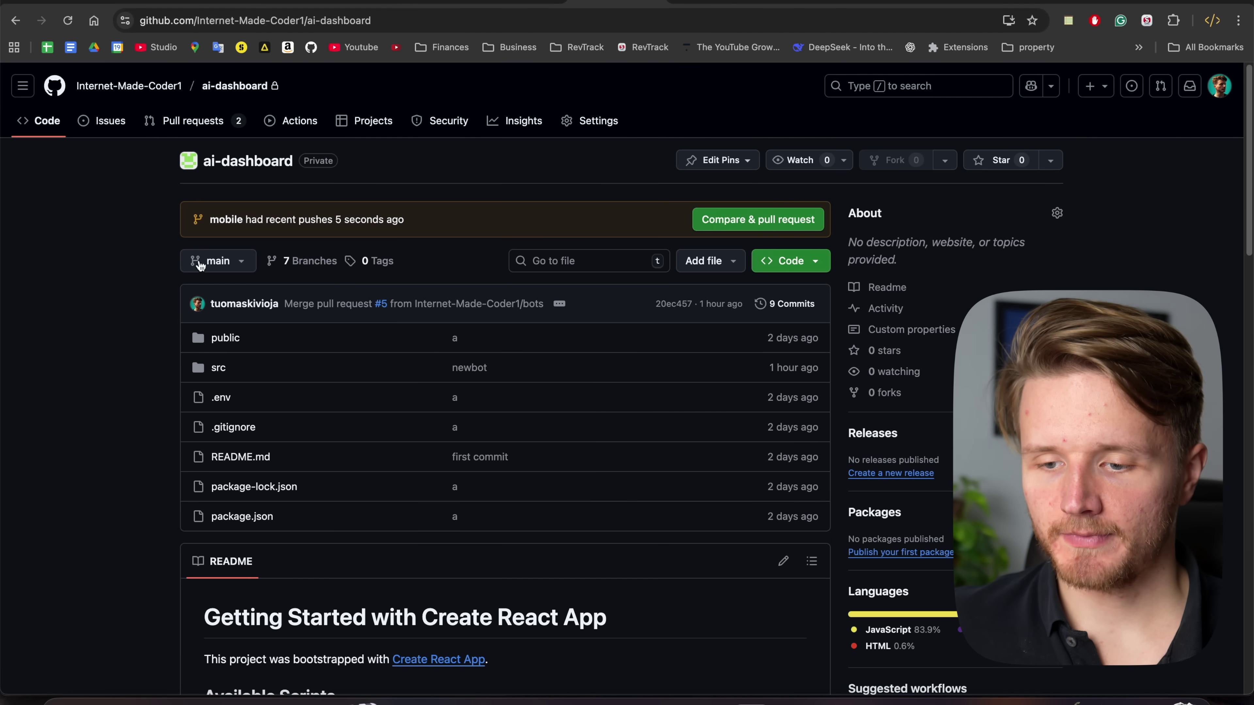
{"action": "left_click", "coordinate": [474, 304]}
{"action": "left_click", "coordinate": [734, 623]}
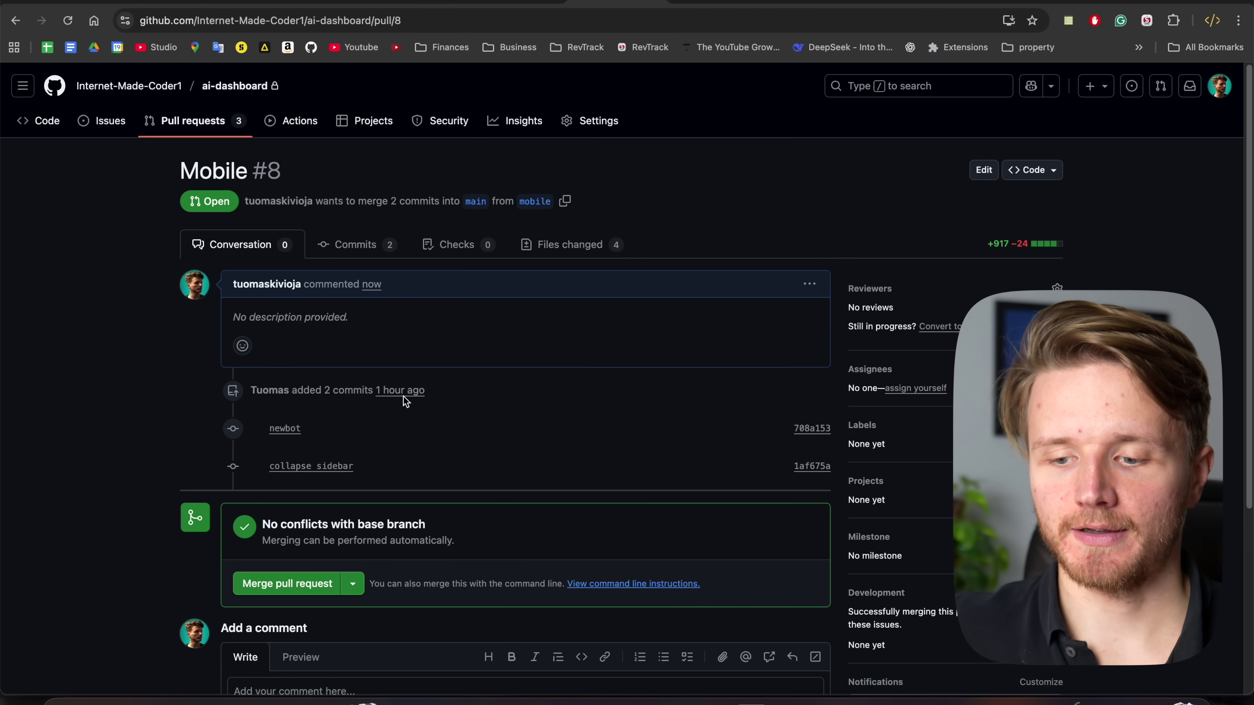
Reload the Mobile pull request and check the reaction and review from baz-reviewer
{"action": "left_click", "coordinate": [68, 21]}
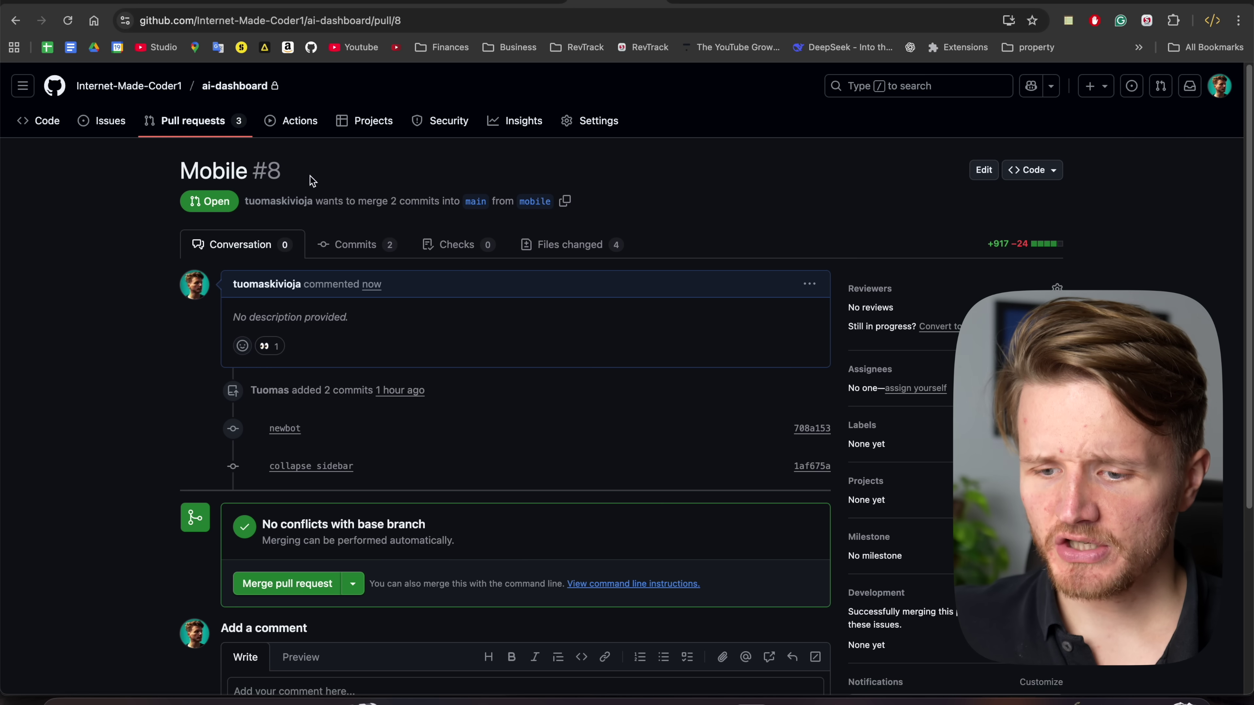
{"action": "mouse_move", "coordinate": [270, 347]}
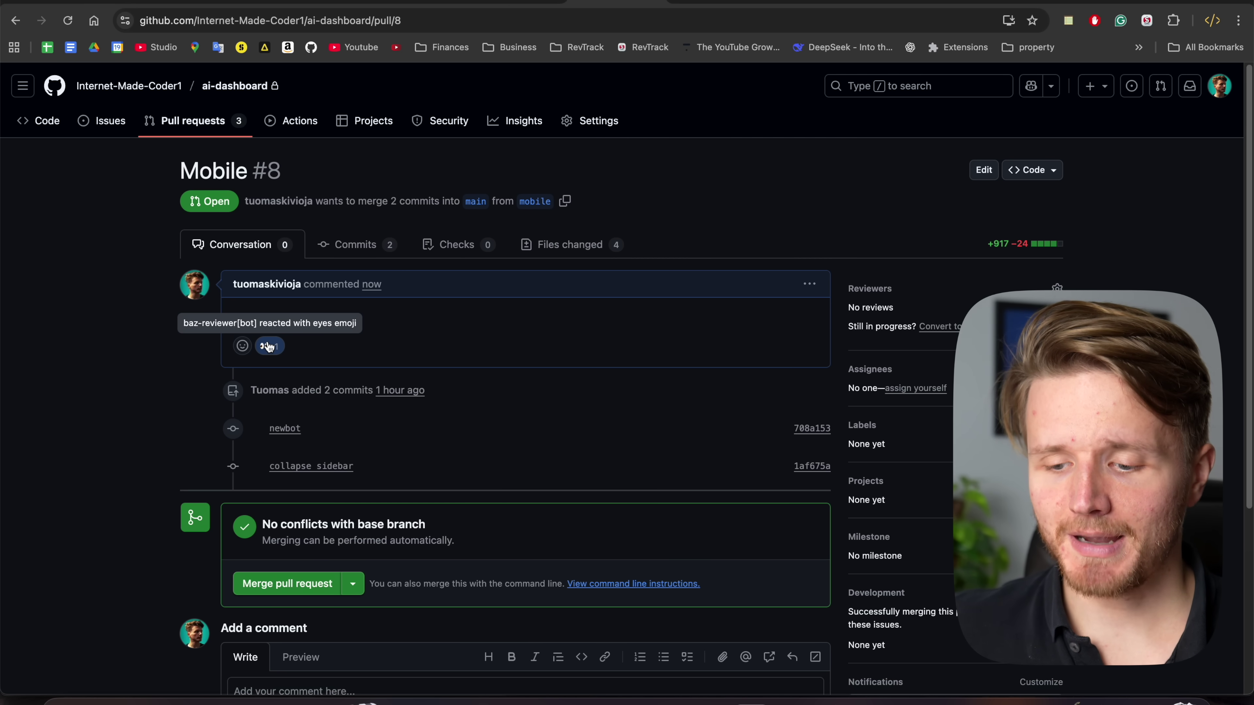
{"action": "key", "text": "super+r"}
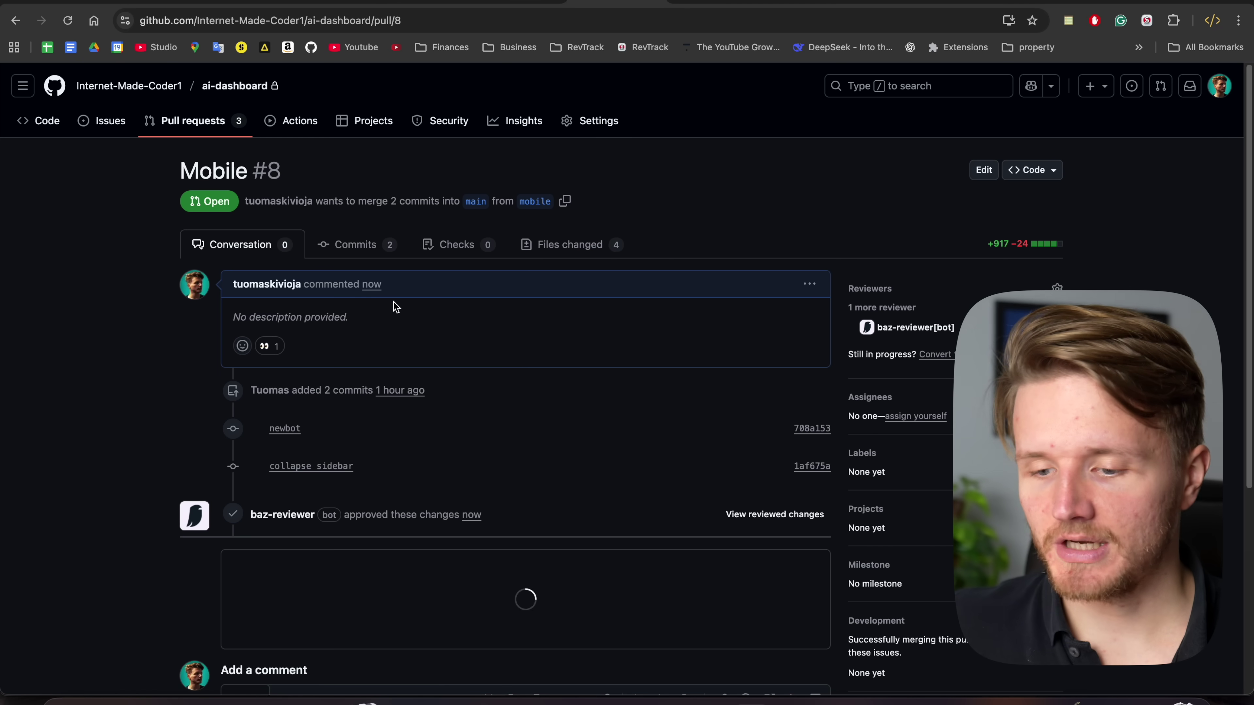
{"action": "scroll", "coordinate": [370, 380], "scroll_direction": "down", "scroll_amount": 3}
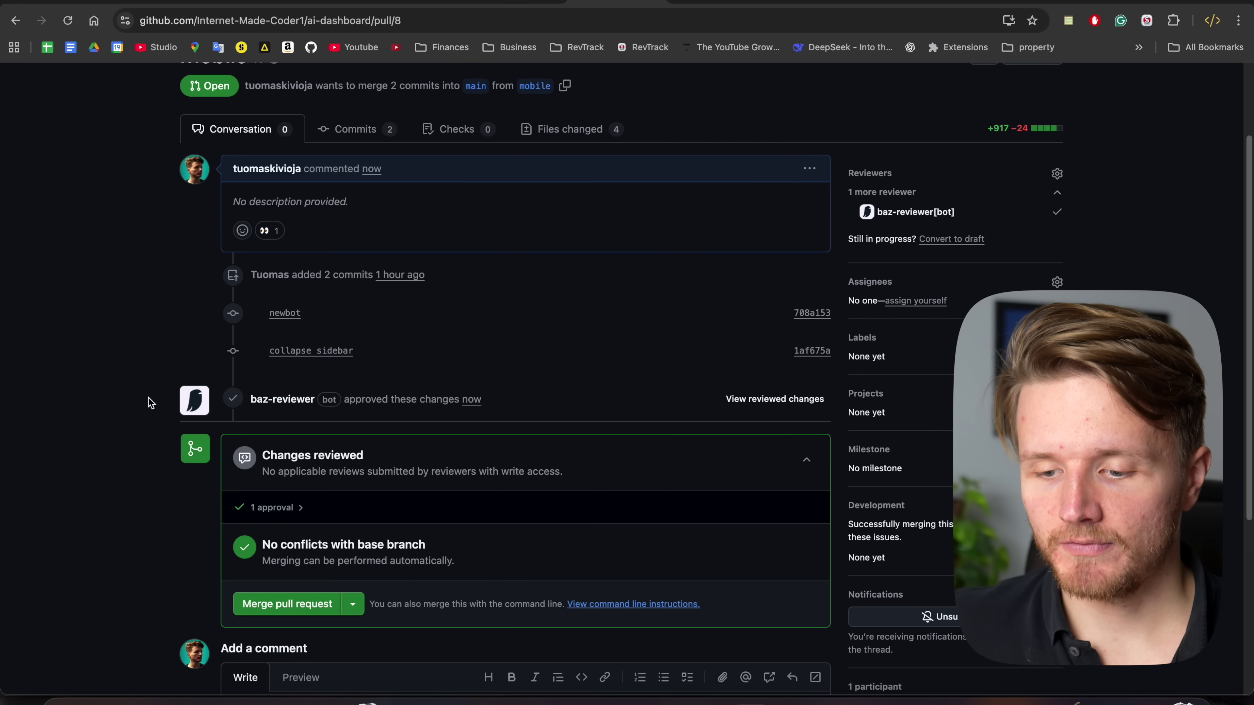
{"action": "left_click_drag", "start_coordinate": [151, 403], "coordinate": [540, 388]}
{"action": "left_click", "coordinate": [540, 387]}
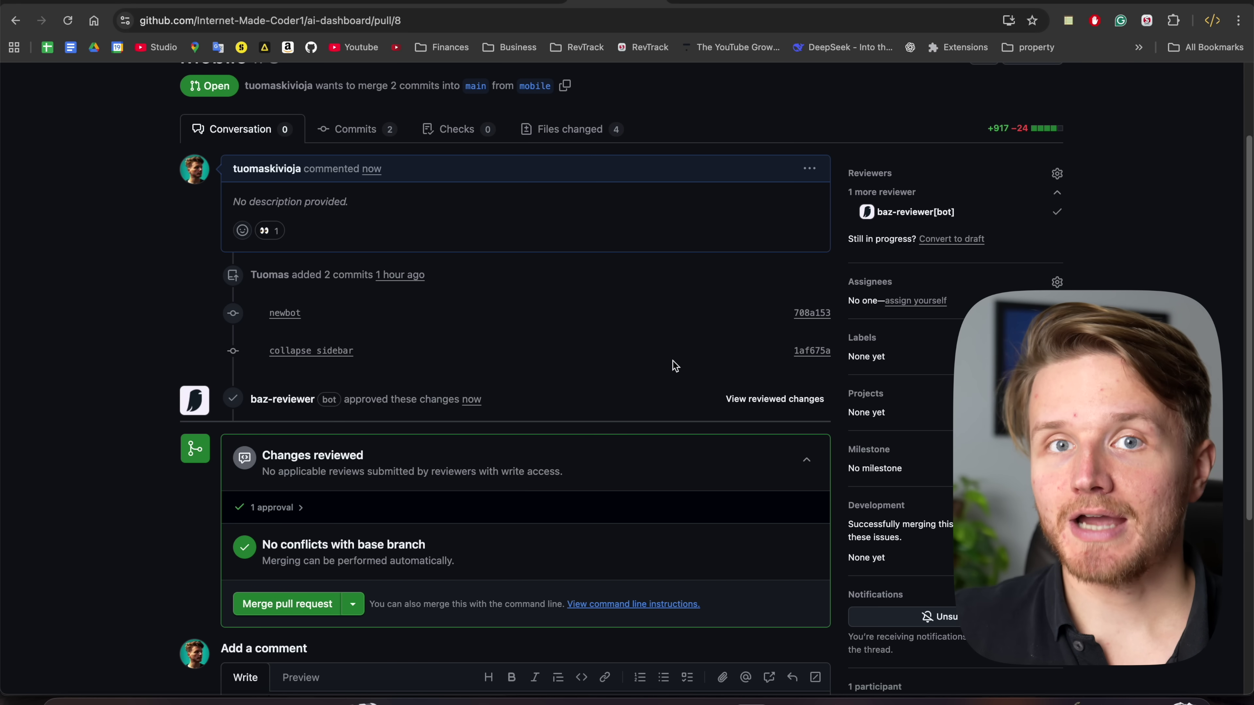
{"action": "scroll", "coordinate": [543, 385], "scroll_direction": "down", "scroll_amount": 1}
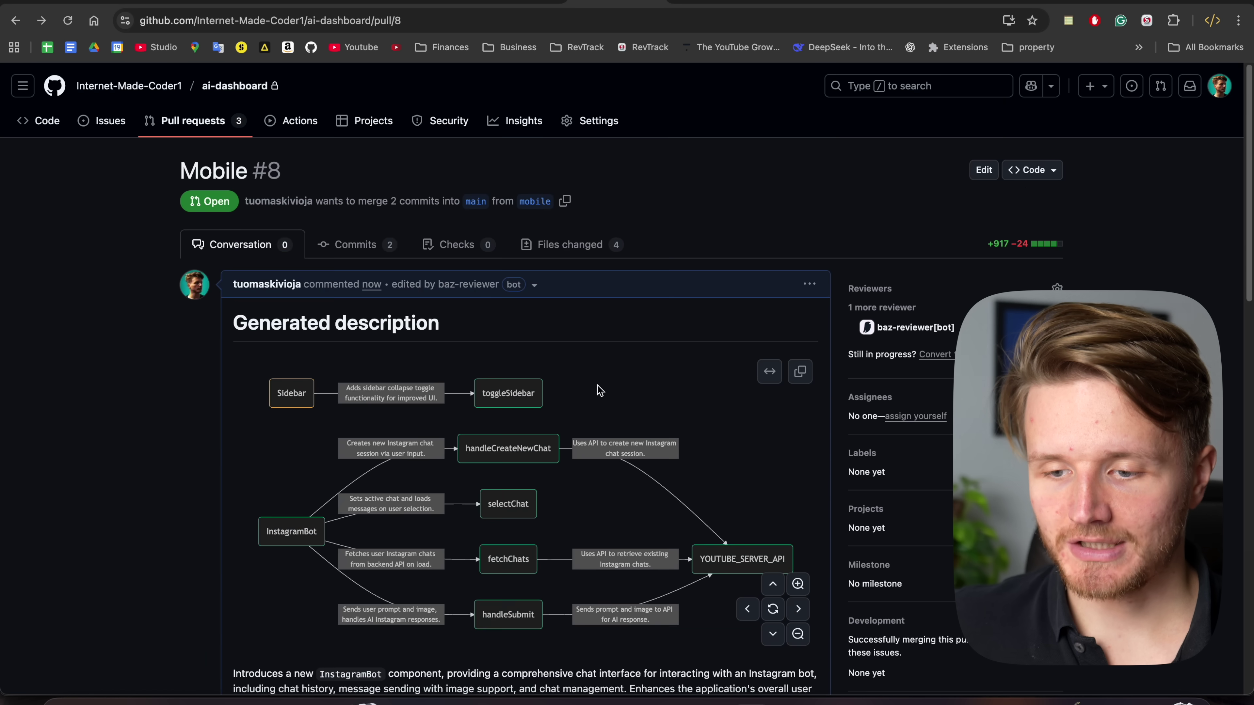
Open the Sidebar pull request from the repository's pull request list and examine its generated description and diagram
{"action": "left_click", "coordinate": [187, 119]}
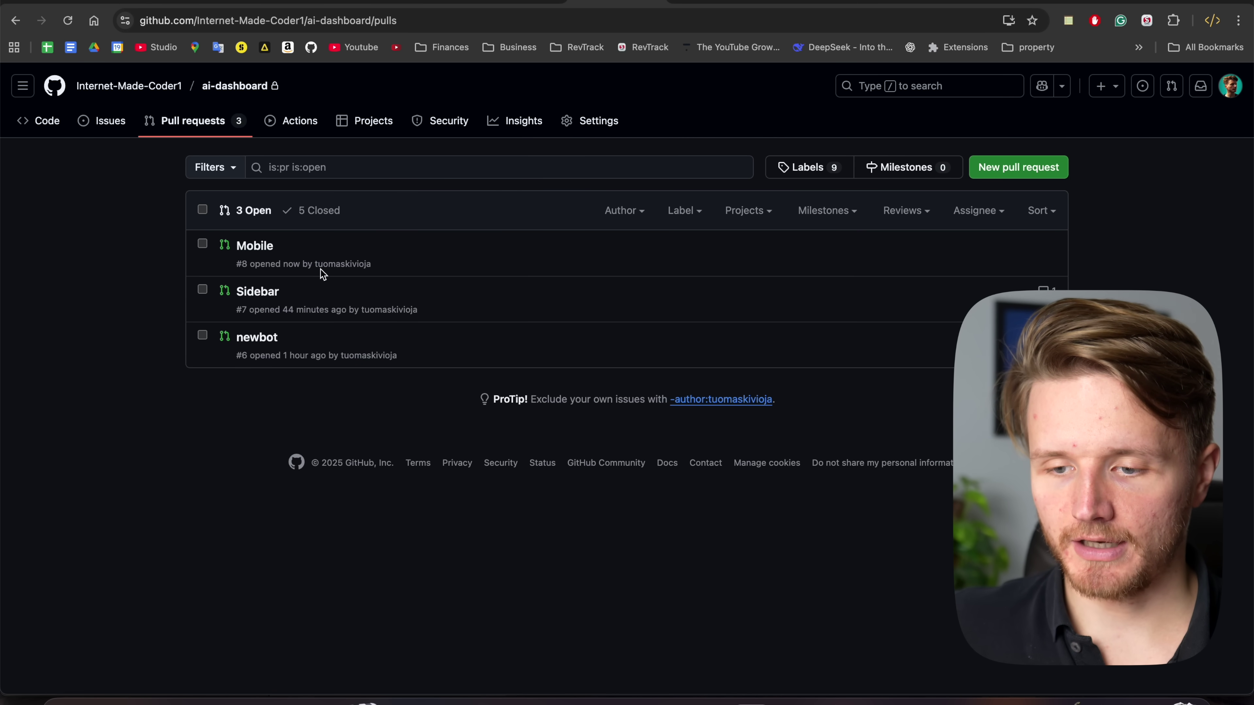
{"action": "left_click", "coordinate": [268, 296]}
{"action": "scroll", "coordinate": [226, 373], "scroll_direction": "down", "scroll_amount": 10}
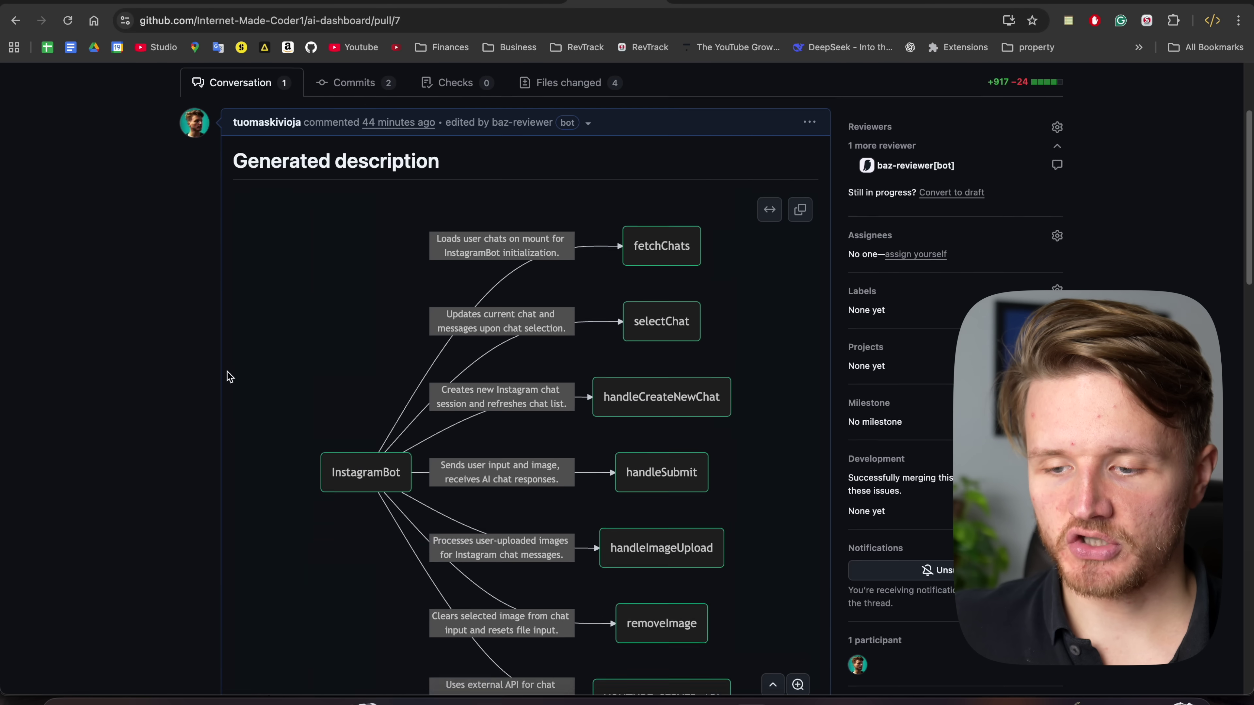
{"action": "scroll", "coordinate": [225, 373], "scroll_direction": "up", "scroll_amount": 8}
{"action": "scroll", "coordinate": [225, 373], "scroll_direction": "down", "scroll_amount": 10}
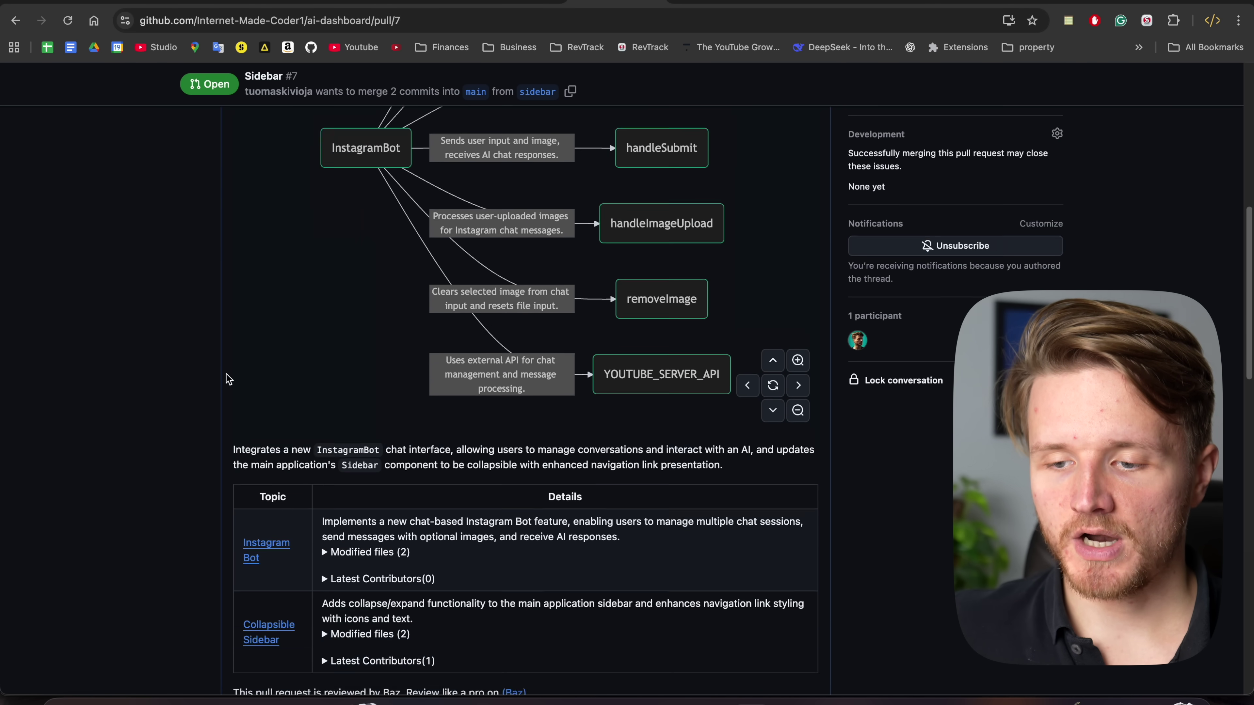
{"action": "scroll", "coordinate": [225, 374], "scroll_direction": "down", "scroll_amount": 5}
{"action": "scroll", "coordinate": [227, 375], "scroll_direction": "up", "scroll_amount": 15}
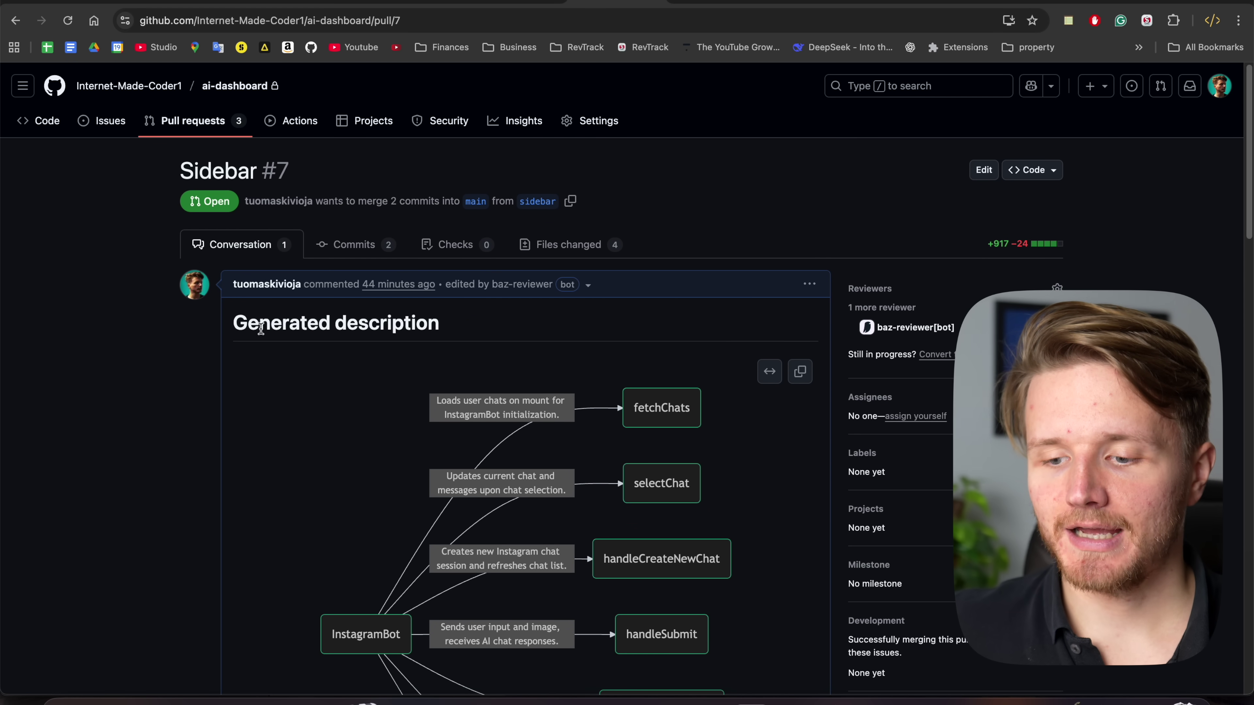
{"action": "scroll", "coordinate": [391, 380], "scroll_direction": "down", "scroll_amount": 1}
{"action": "scroll", "coordinate": [392, 379], "scroll_direction": "down", "scroll_amount": 10}
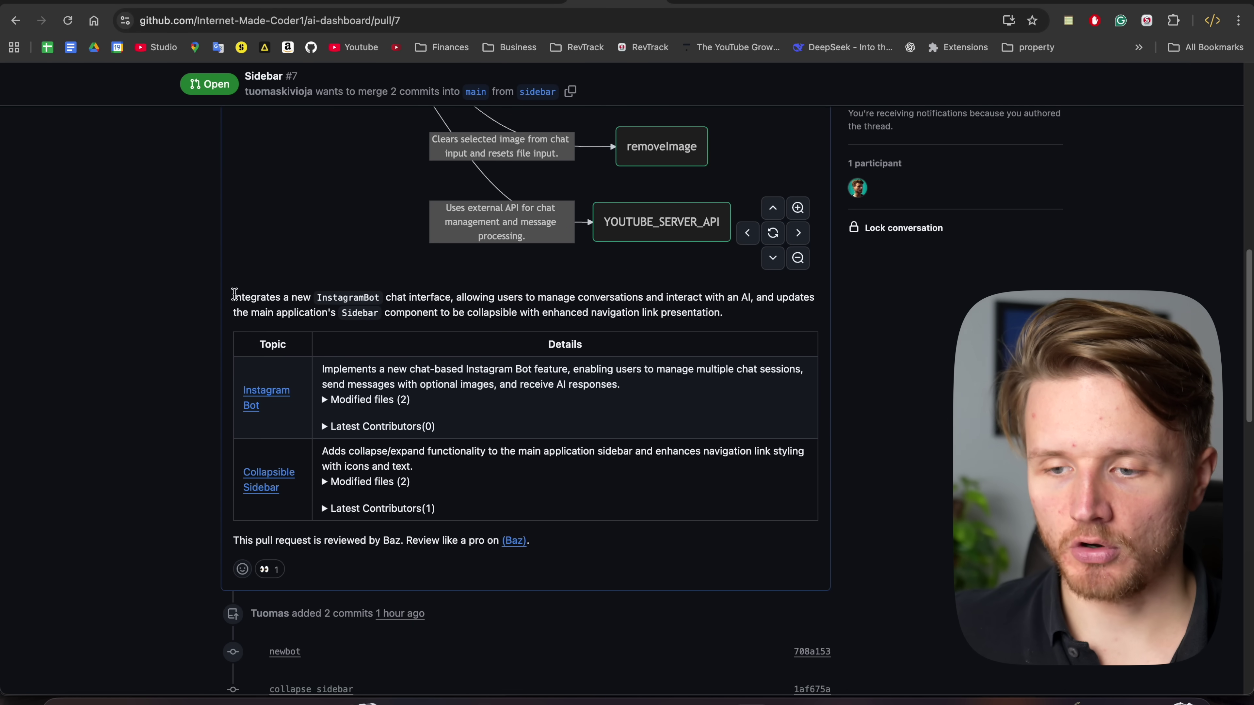
Highlight the summary paragraph of the Sidebar pull request and check the Instagram Bot topic's modified files and contributors
{"action": "left_click_drag", "start_coordinate": [238, 295], "coordinate": [743, 317]}
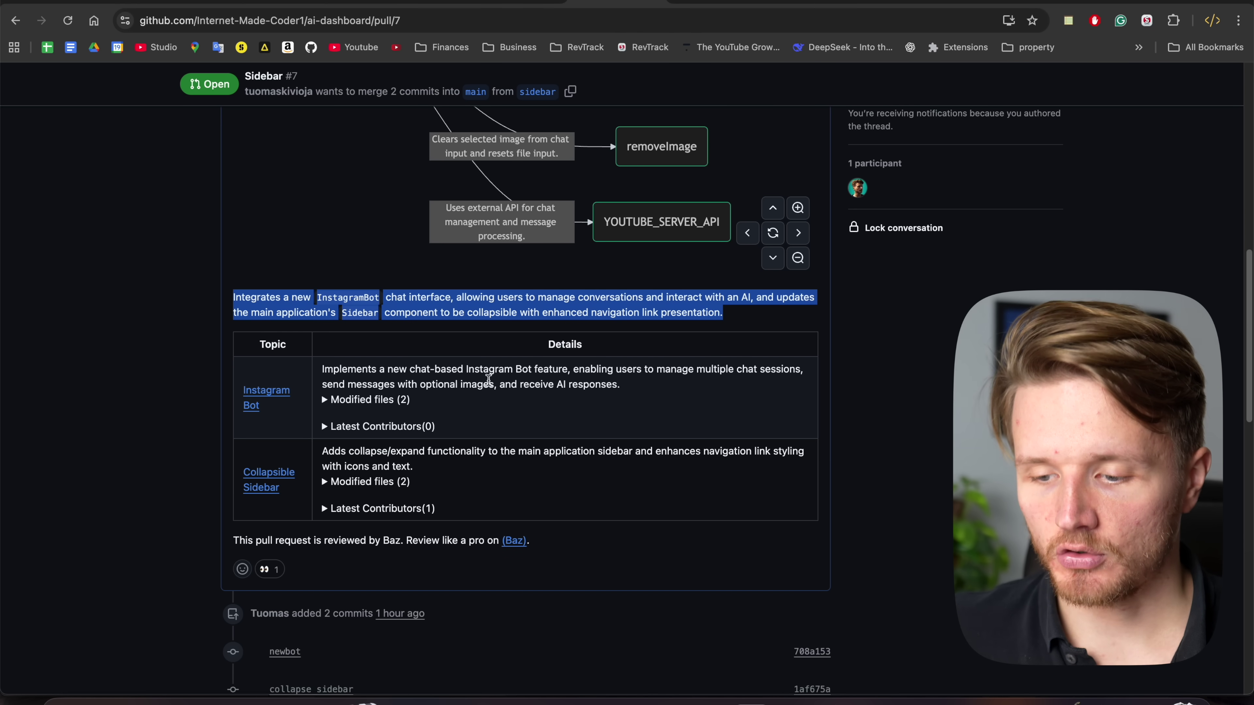
{"action": "scroll", "coordinate": [414, 405], "scroll_direction": "down", "scroll_amount": 3}
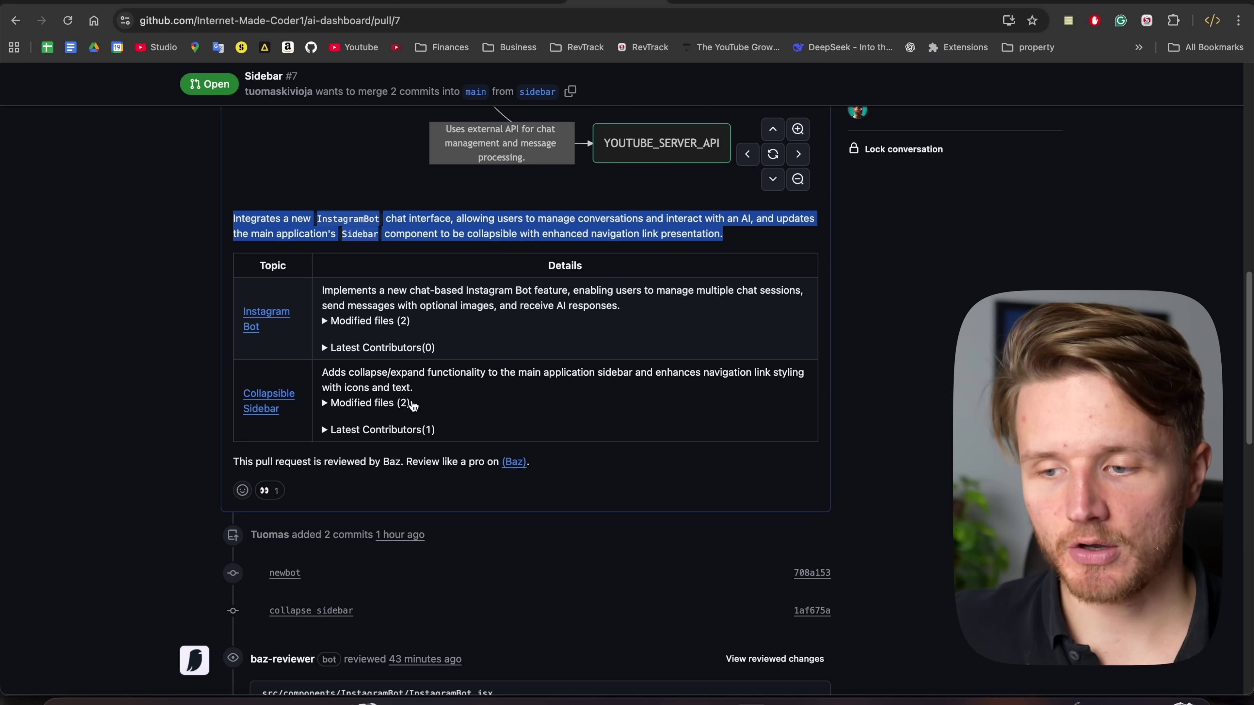
{"action": "left_click", "coordinate": [368, 326]}
{"action": "left_click", "coordinate": [368, 326]}
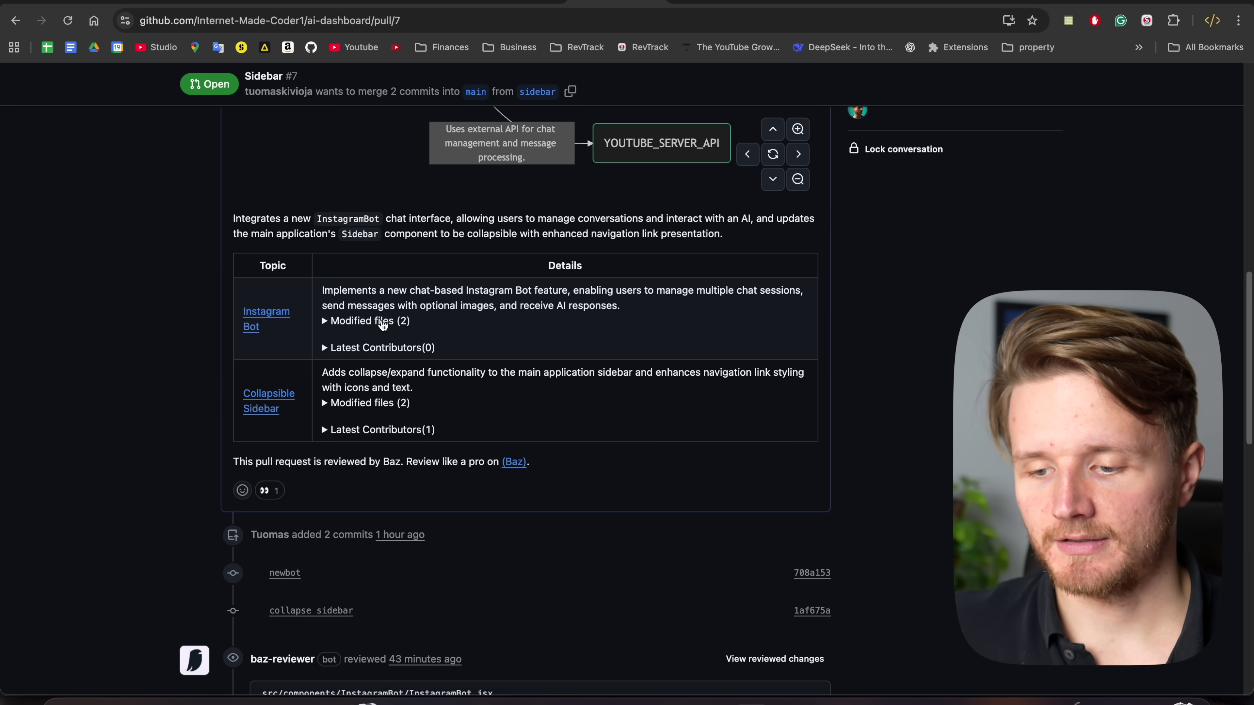
{"action": "double_click", "coordinate": [383, 350]}
Revisit the InstagramBot diagram and read baz-reviewer's suggested change for InstagramBot.jsx
{"action": "scroll", "coordinate": [385, 356], "scroll_direction": "up", "scroll_amount": 15}
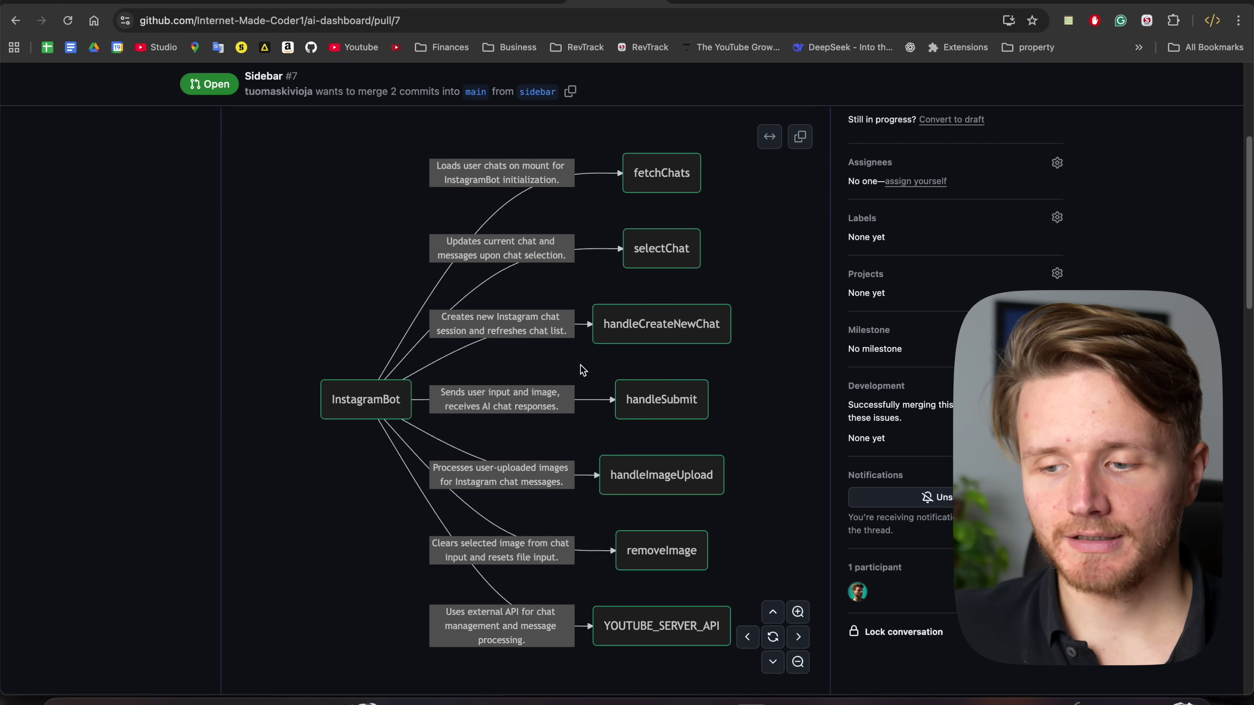
{"action": "scroll", "coordinate": [581, 375], "scroll_direction": "down", "scroll_amount": 5}
{"action": "scroll", "coordinate": [581, 381], "scroll_direction": "down", "scroll_amount": 8}
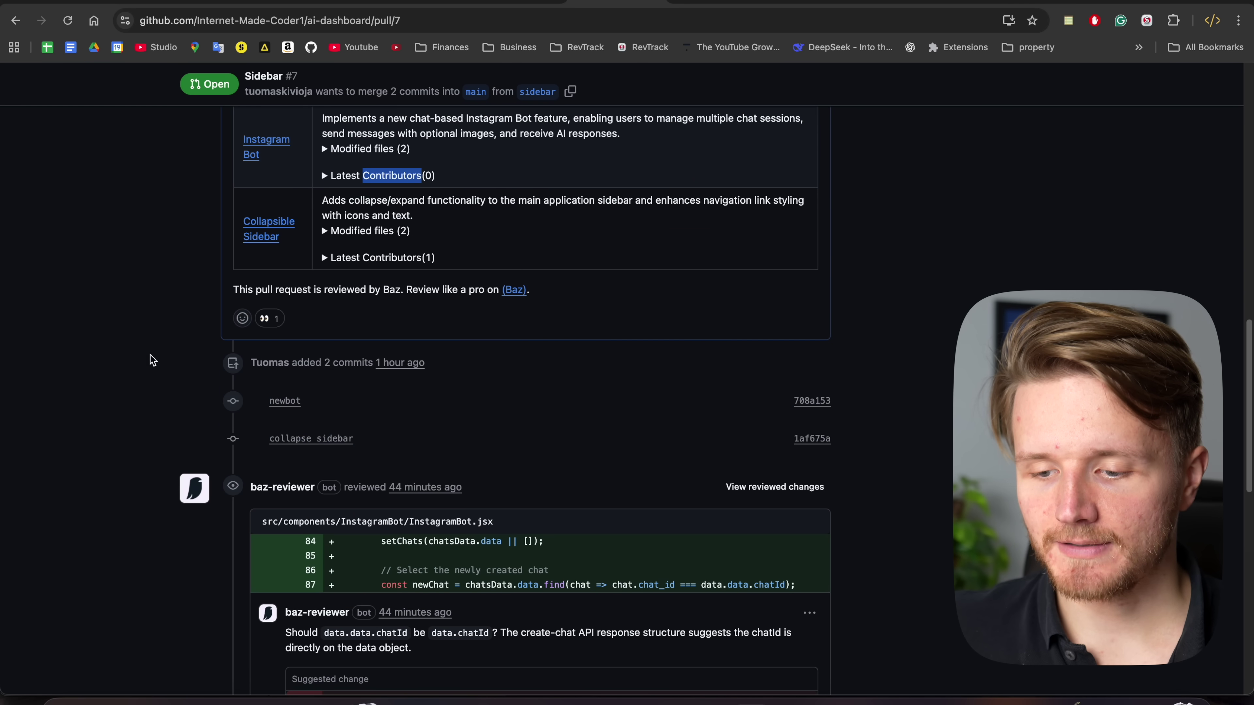
{"action": "scroll", "coordinate": [296, 350], "scroll_direction": "down", "scroll_amount": 3}
{"action": "scroll", "coordinate": [237, 302], "scroll_direction": "down", "scroll_amount": 2}
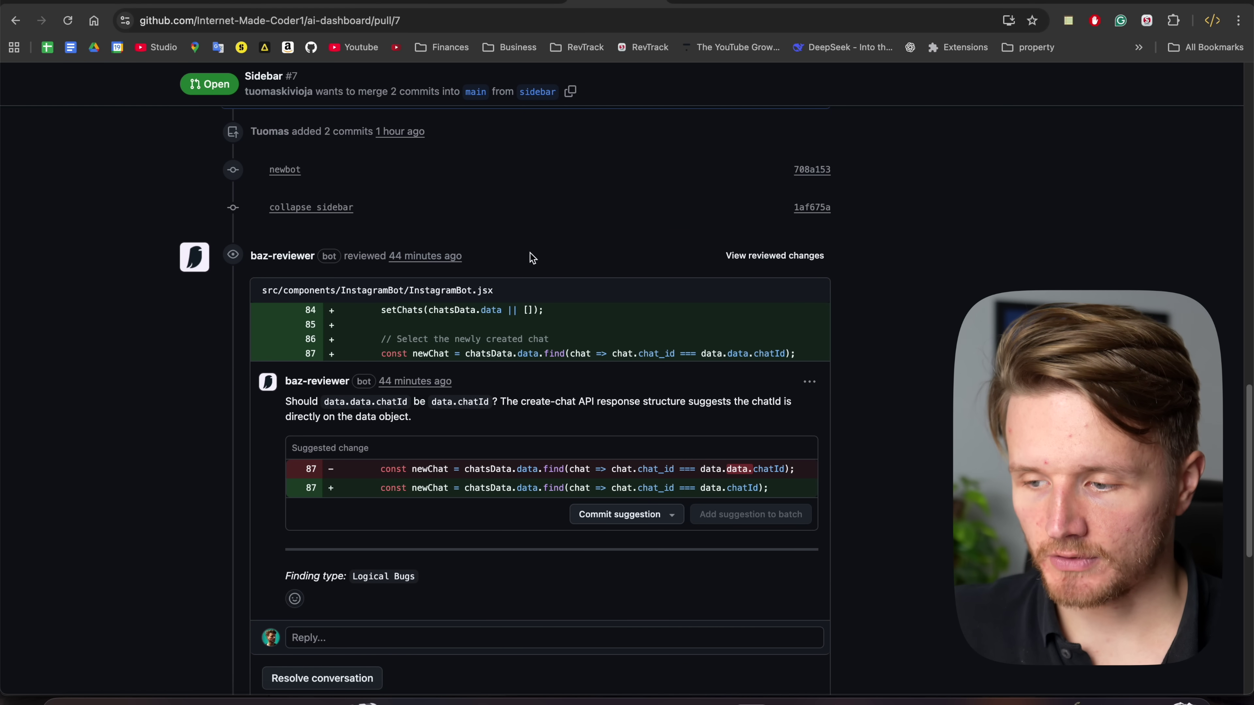
{"action": "scroll", "coordinate": [534, 260], "scroll_direction": "down", "scroll_amount": 1}
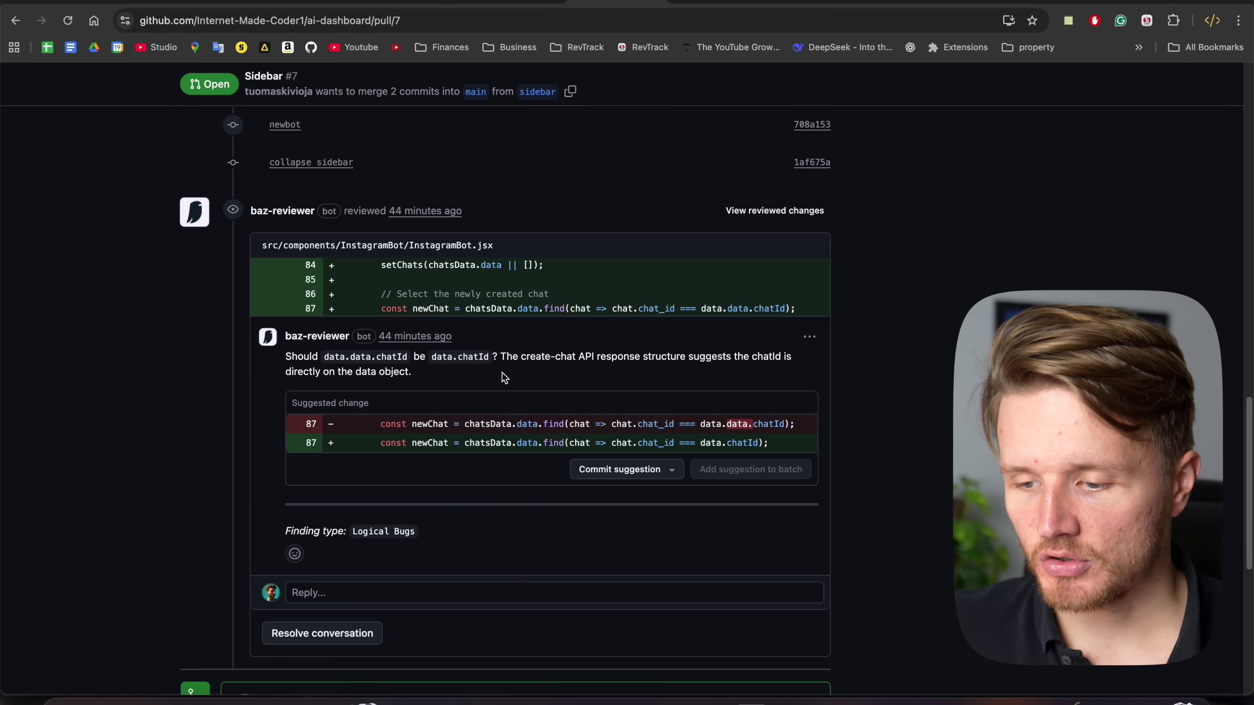
Read baz-reviewer's comment and commit its suggested change from data.data.chatId to data.chatId in InstagramBot.jsx with the default commit message
{"action": "left_click_drag", "start_coordinate": [504, 357], "coordinate": [753, 355]}
{"action": "left_click", "coordinate": [664, 359]}
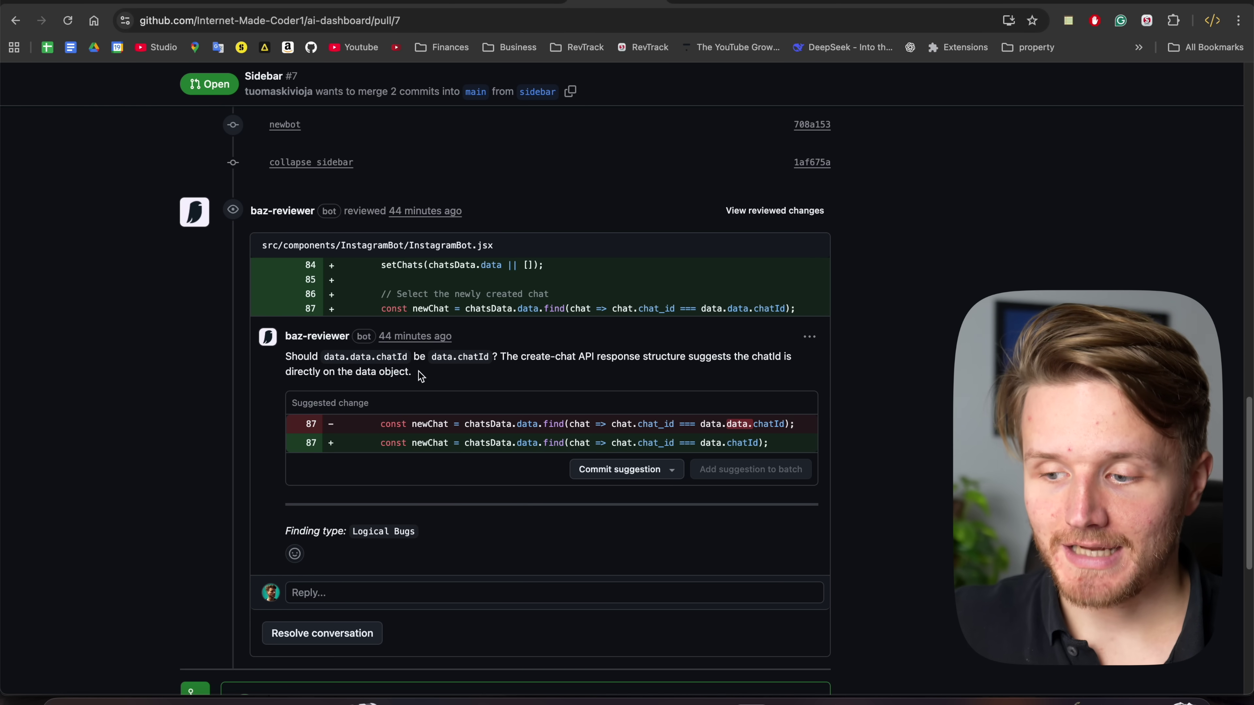
{"action": "scroll", "coordinate": [592, 395], "scroll_direction": "down", "scroll_amount": 1}
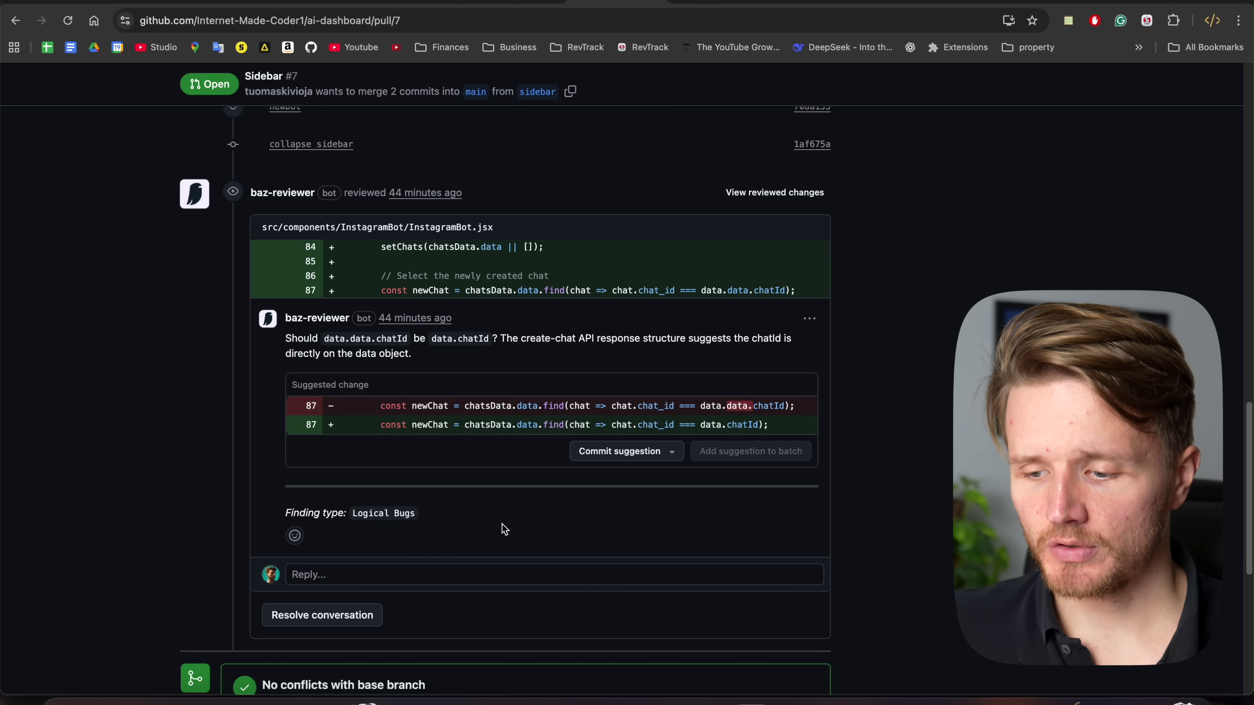
{"action": "left_click", "coordinate": [619, 451]}
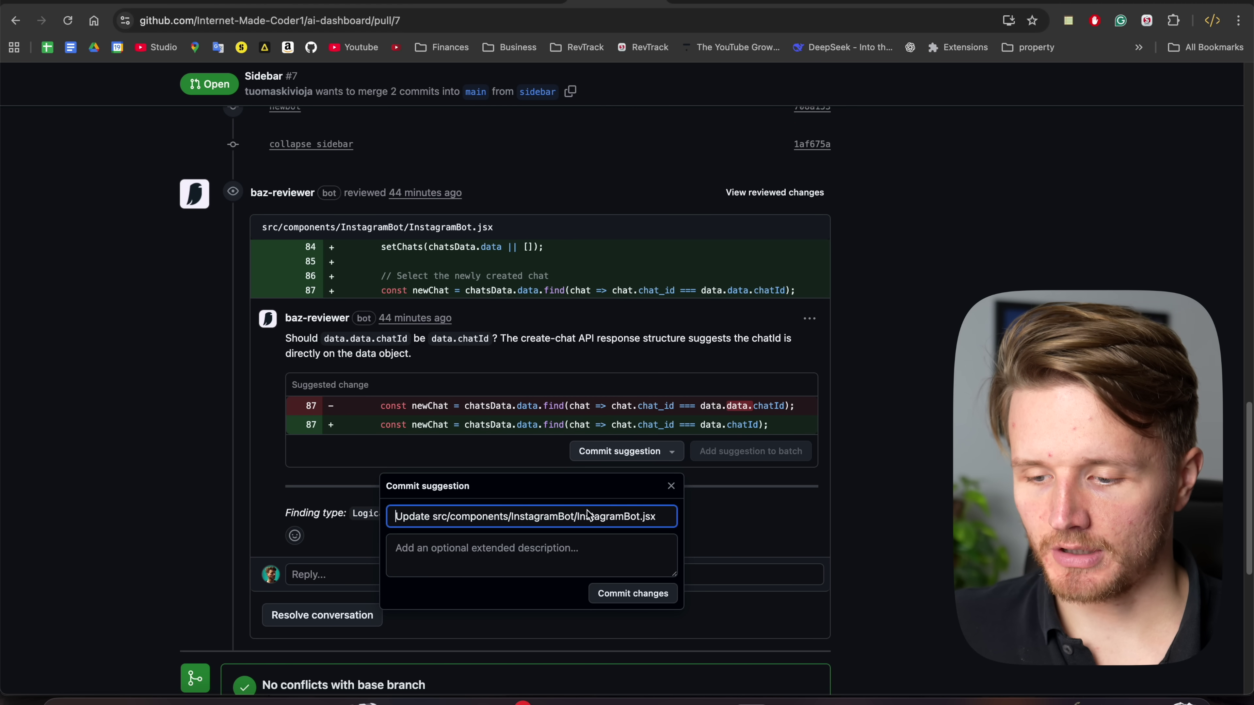
{"action": "left_click", "coordinate": [637, 595]}
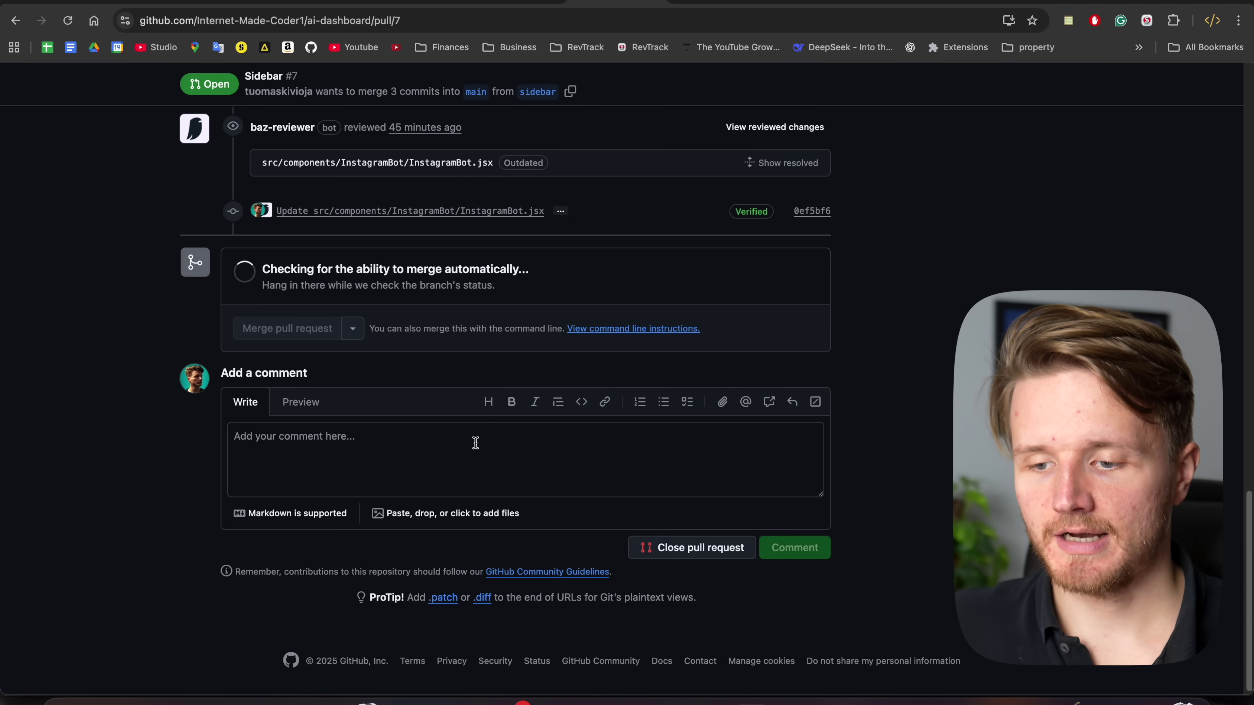
Check the timeline for baz-reviewer's response to the commit and merge the Sidebar pull request into main
{"action": "scroll", "coordinate": [464, 276], "scroll_direction": "up", "scroll_amount": 4}
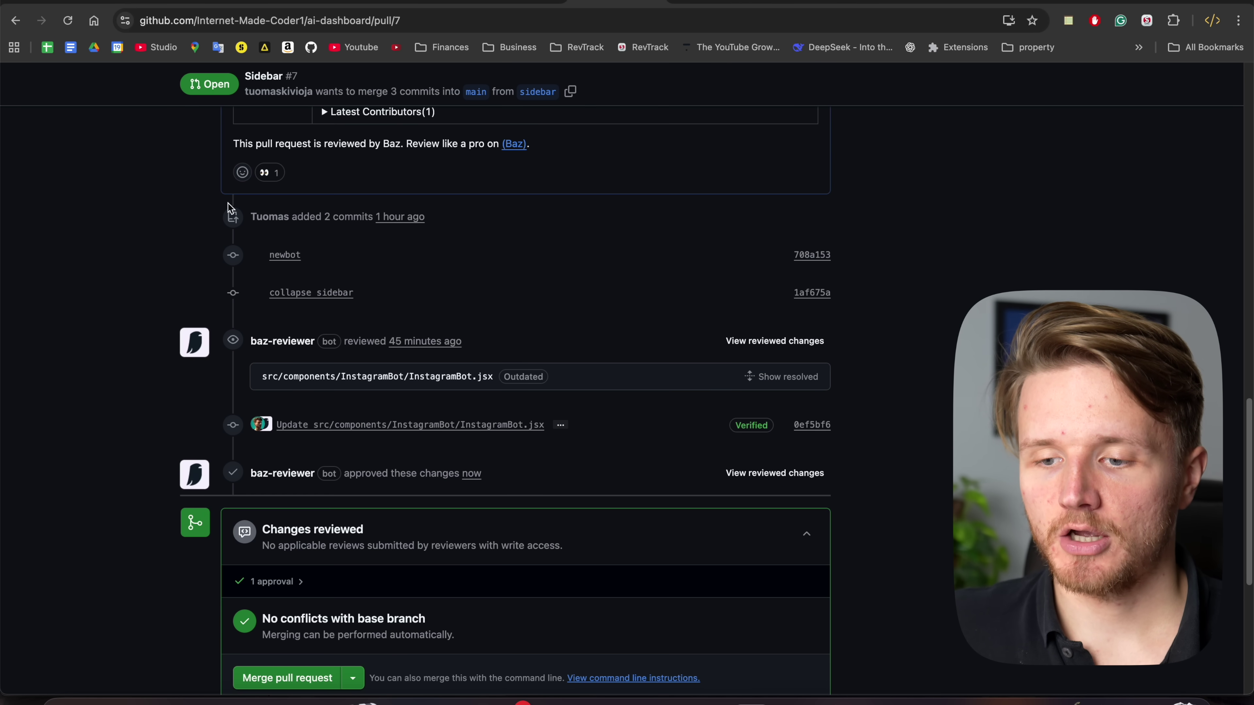
{"action": "scroll", "coordinate": [394, 276], "scroll_direction": "up", "scroll_amount": 4}
{"action": "scroll", "coordinate": [322, 207], "scroll_direction": "down", "scroll_amount": 10}
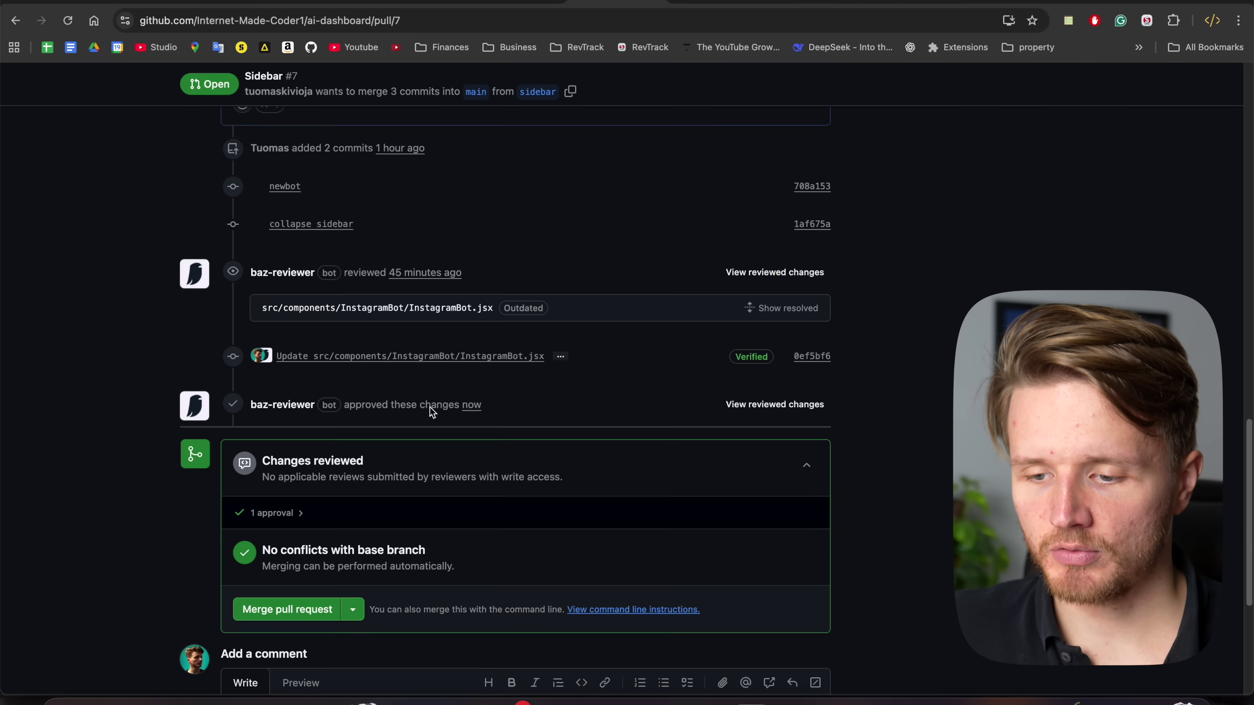
{"action": "left_click", "coordinate": [270, 319]}
{"action": "left_click", "coordinate": [278, 408]}
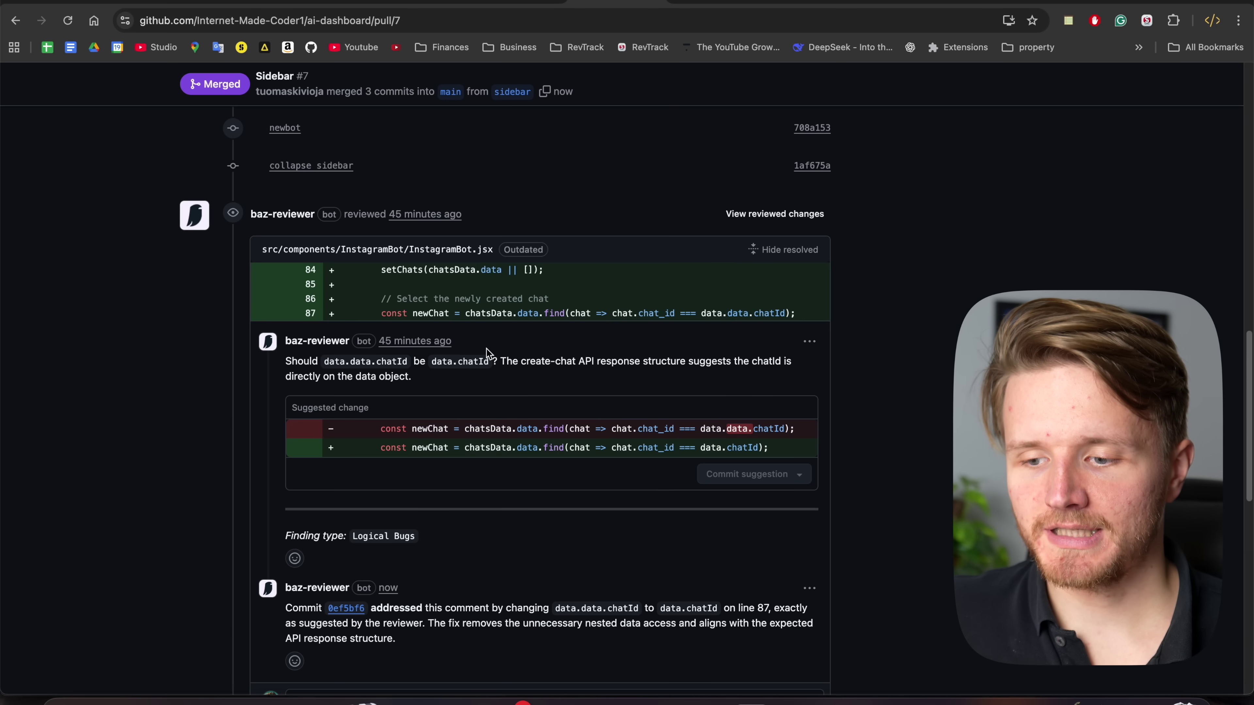
Read baz-reviewer's follow-up in the resolved InstagramBot.jsx conversation and highlight the suggestion's finding type
{"action": "scroll", "coordinate": [332, 299], "scroll_direction": "down", "scroll_amount": 3}
{"action": "scroll", "coordinate": [331, 300], "scroll_direction": "down", "scroll_amount": 1}
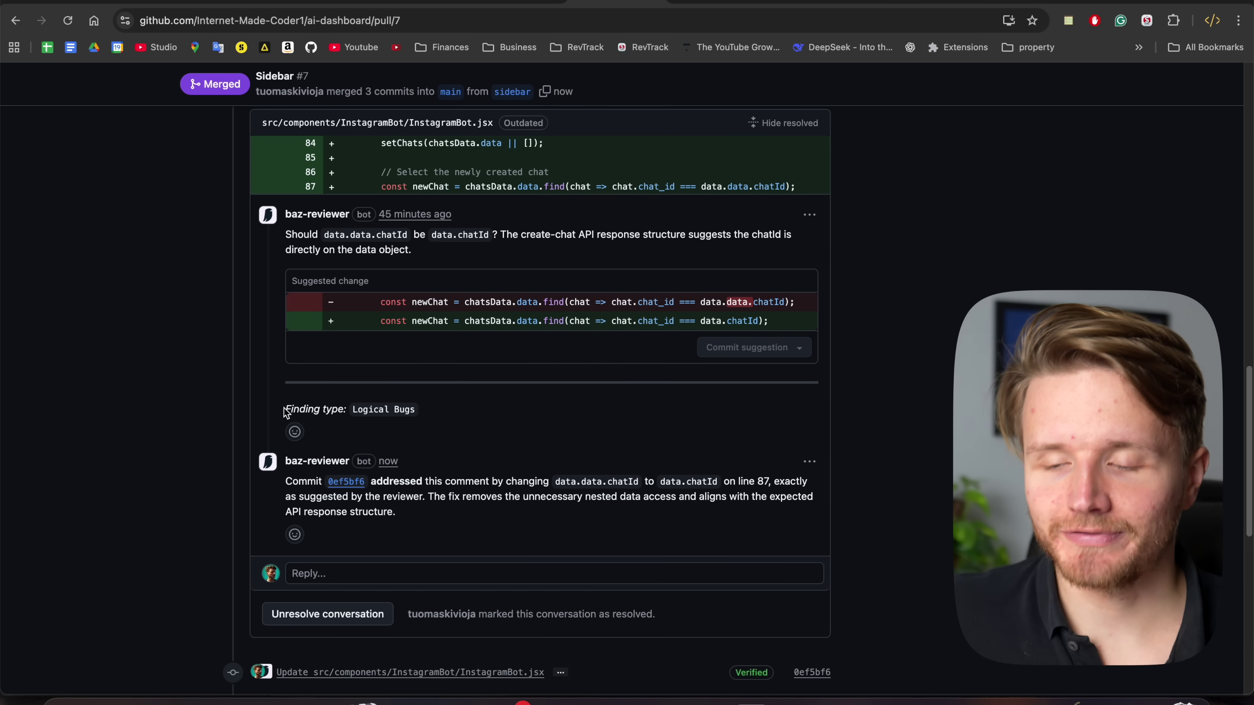
{"action": "left_click_drag", "start_coordinate": [436, 409], "coordinate": [355, 412]}
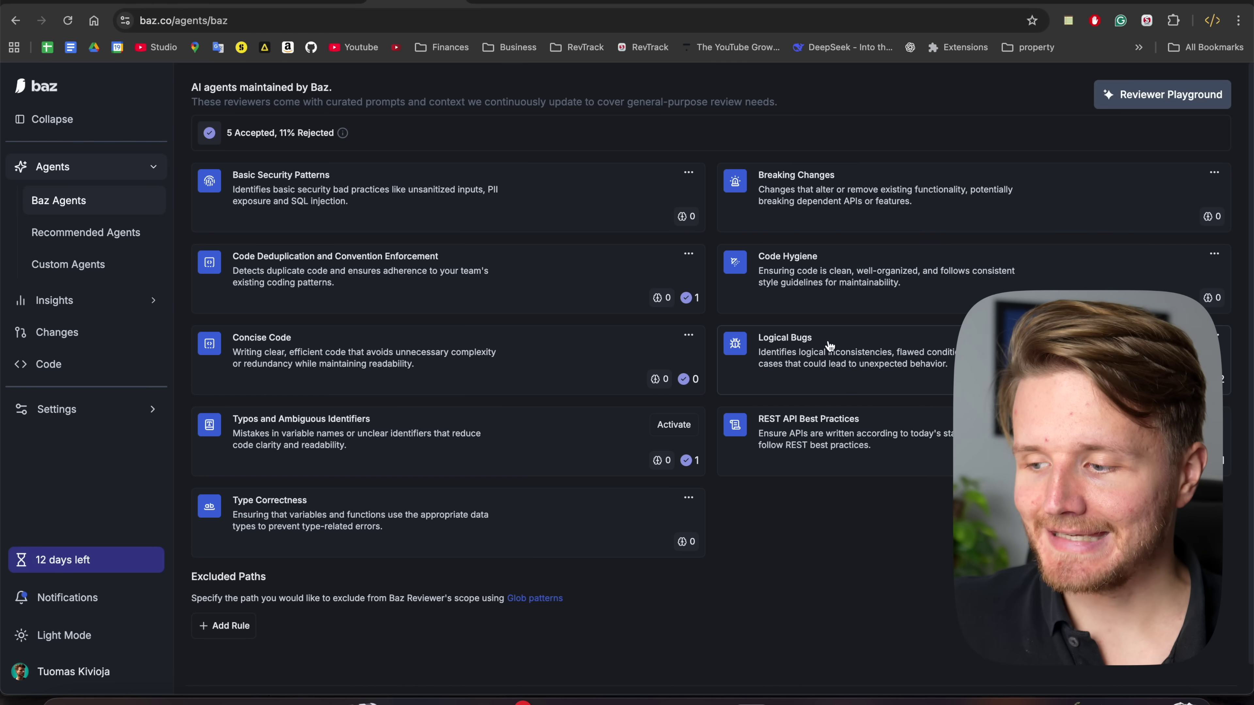
View the Logical Bugs agent's details in Baz, close them, and look through the list of changes
{"action": "left_click", "coordinate": [806, 343]}
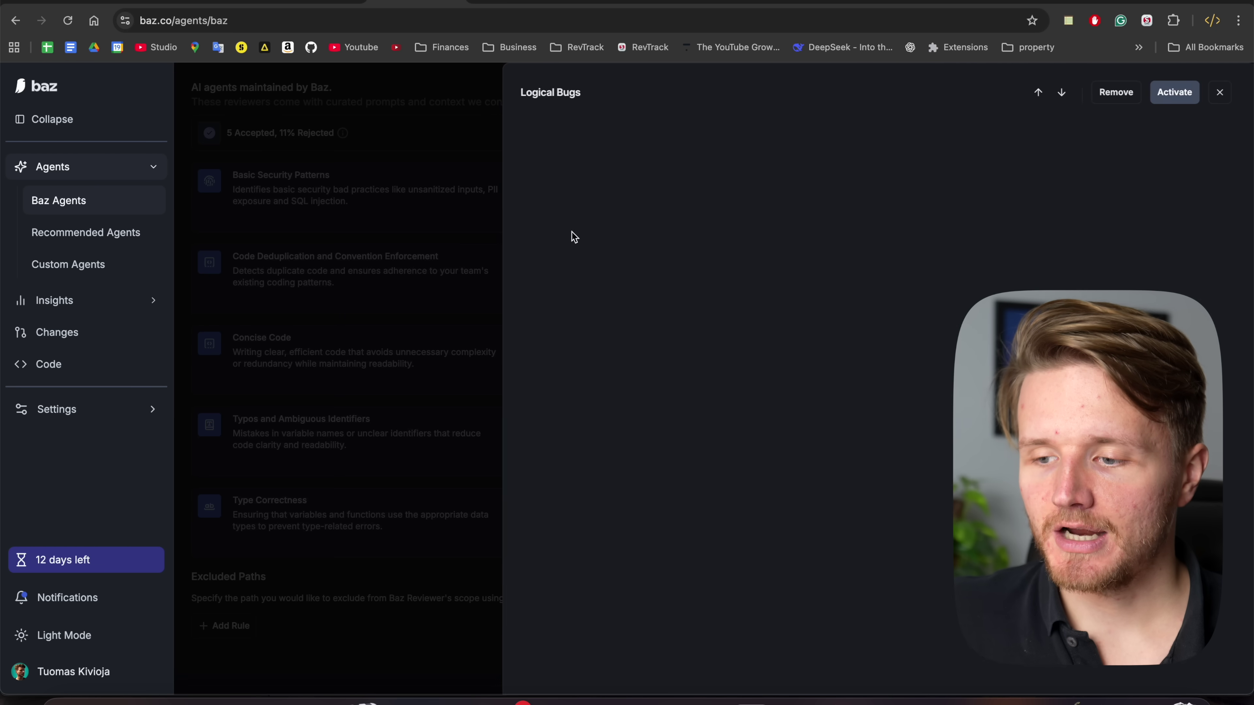
{"action": "left_click", "coordinate": [428, 232]}
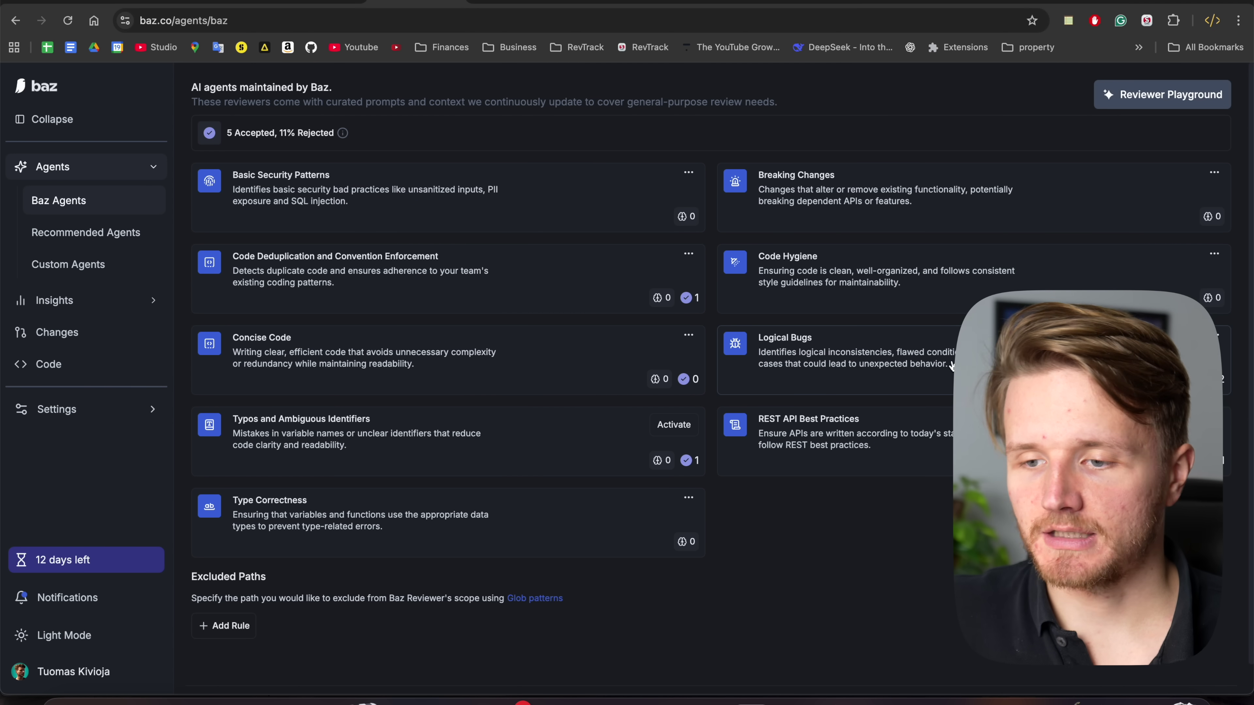
{"action": "left_click", "coordinate": [83, 338]}
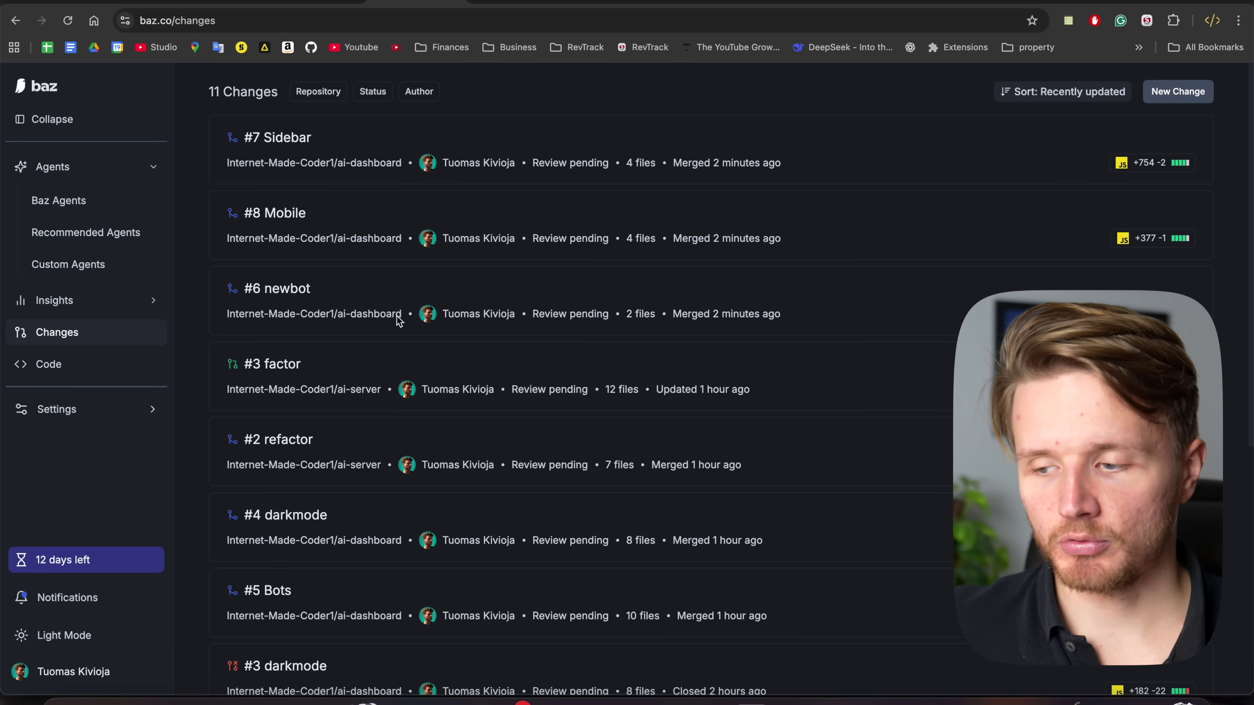
{"action": "scroll", "coordinate": [444, 316], "scroll_direction": "down", "scroll_amount": 5}
{"action": "scroll", "coordinate": [372, 339], "scroll_direction": "up", "scroll_amount": 5}
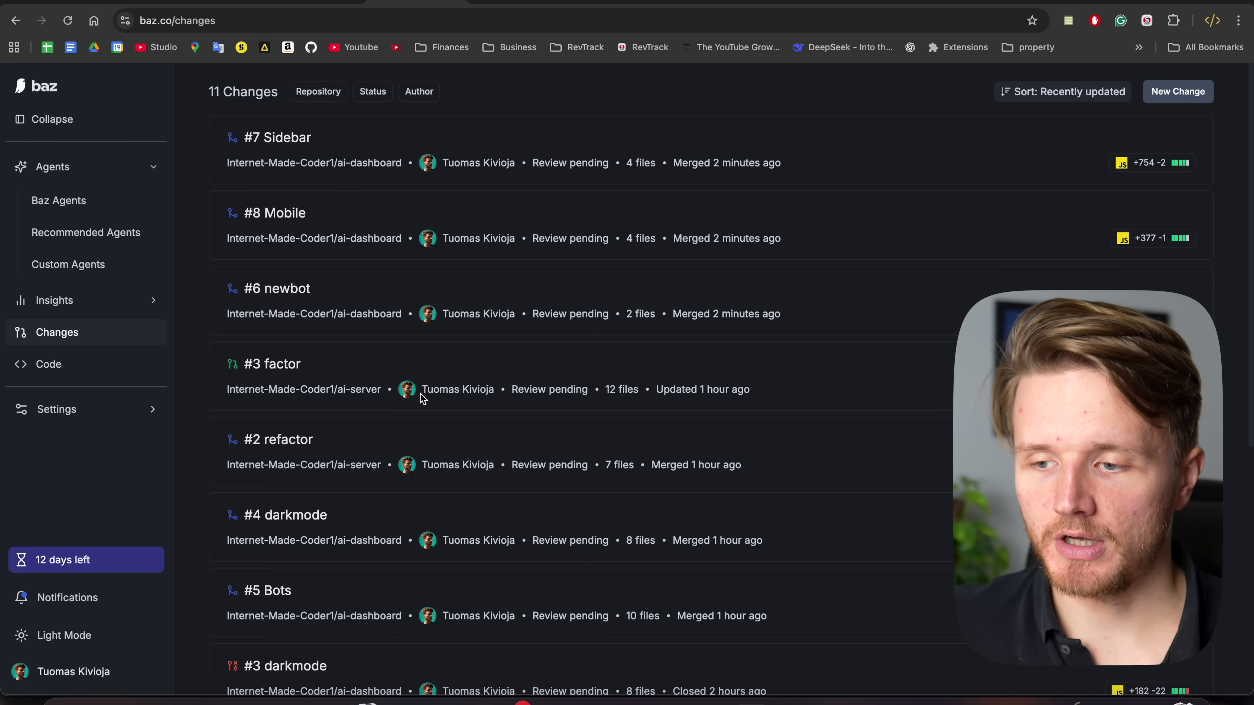
Switch back to GitHub and open the factor pull request in the ai-server repository
{"action": "left_click", "coordinate": [619, 5]}
{"action": "scroll", "coordinate": [597, 149], "scroll_direction": "up", "scroll_amount": 15}
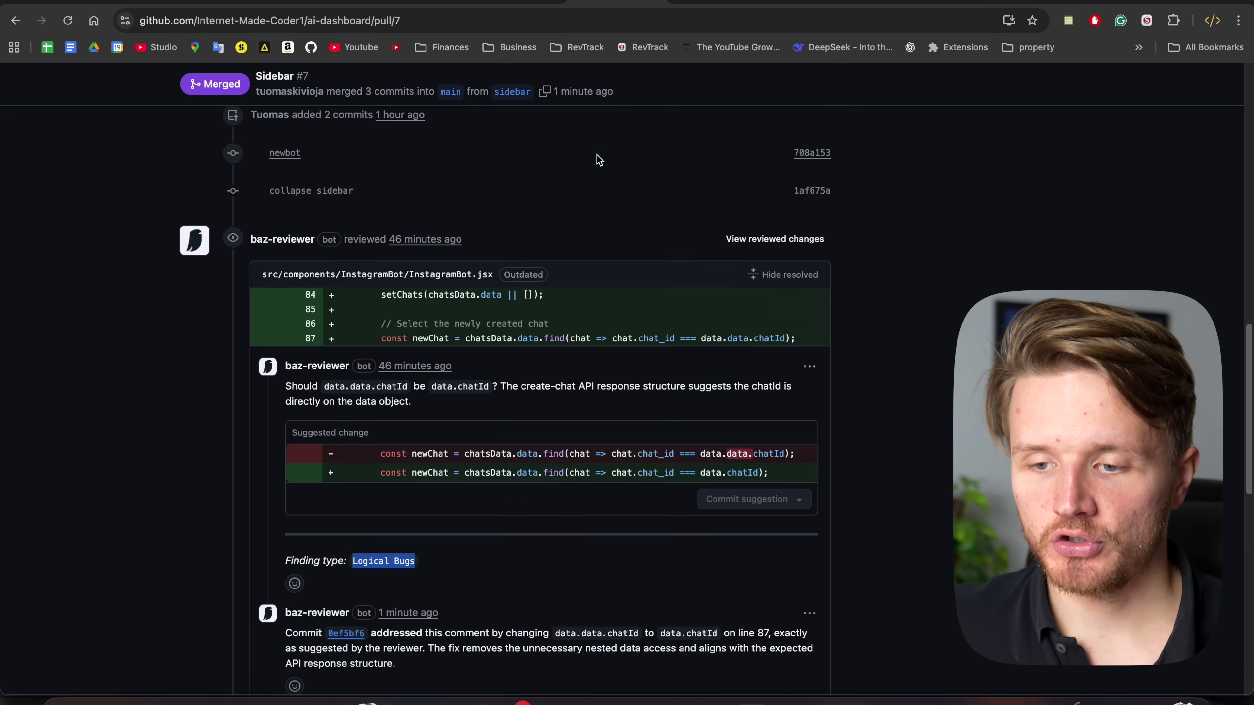
{"action": "left_click", "coordinate": [197, 122]}
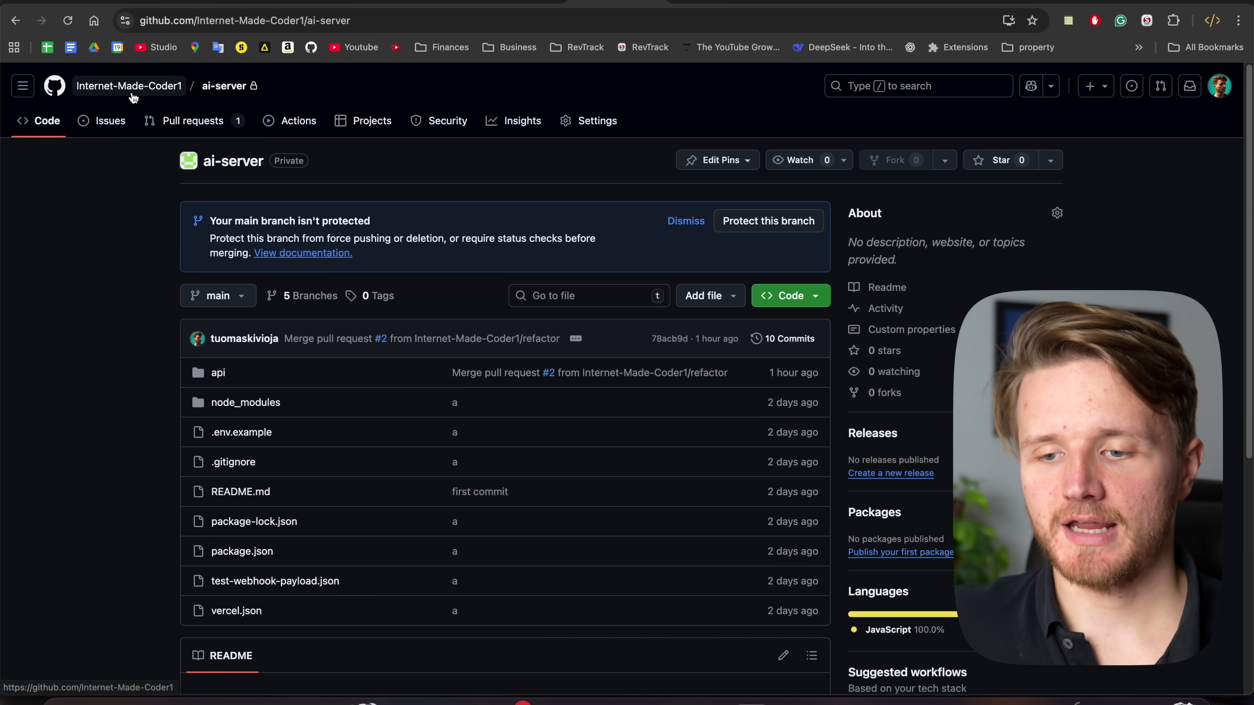
{"action": "left_click", "coordinate": [168, 120]}
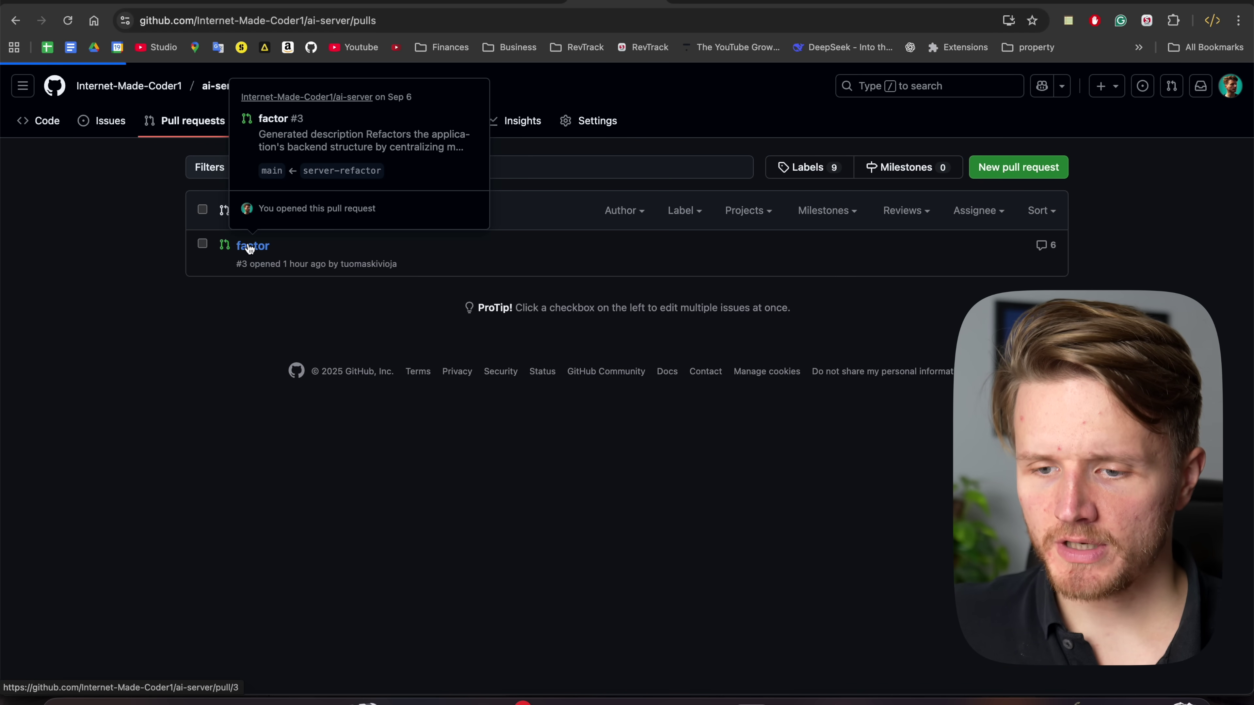
{"action": "left_click", "coordinate": [243, 246]}
Examine the factor pull request's generated description, highlighting part of the summary and reading the topics table
{"action": "scroll", "coordinate": [259, 401], "scroll_direction": "down", "scroll_amount": 1}
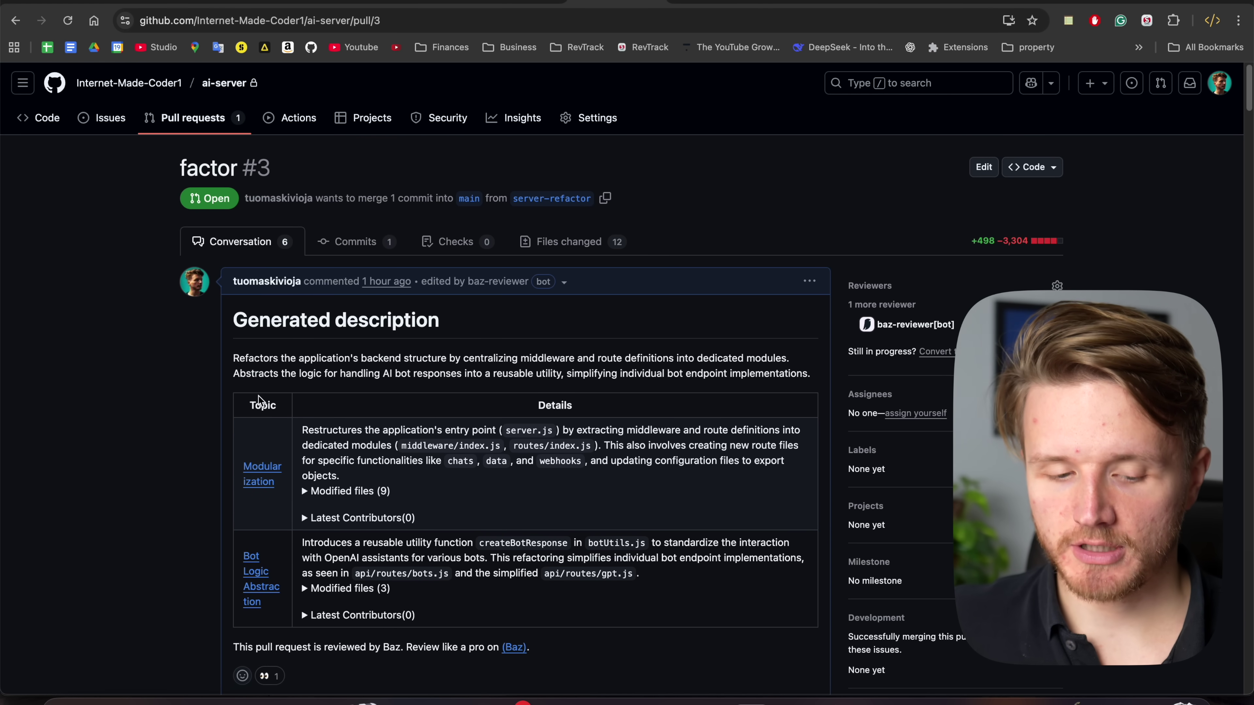
{"action": "scroll", "coordinate": [270, 349], "scroll_direction": "down", "scroll_amount": 2}
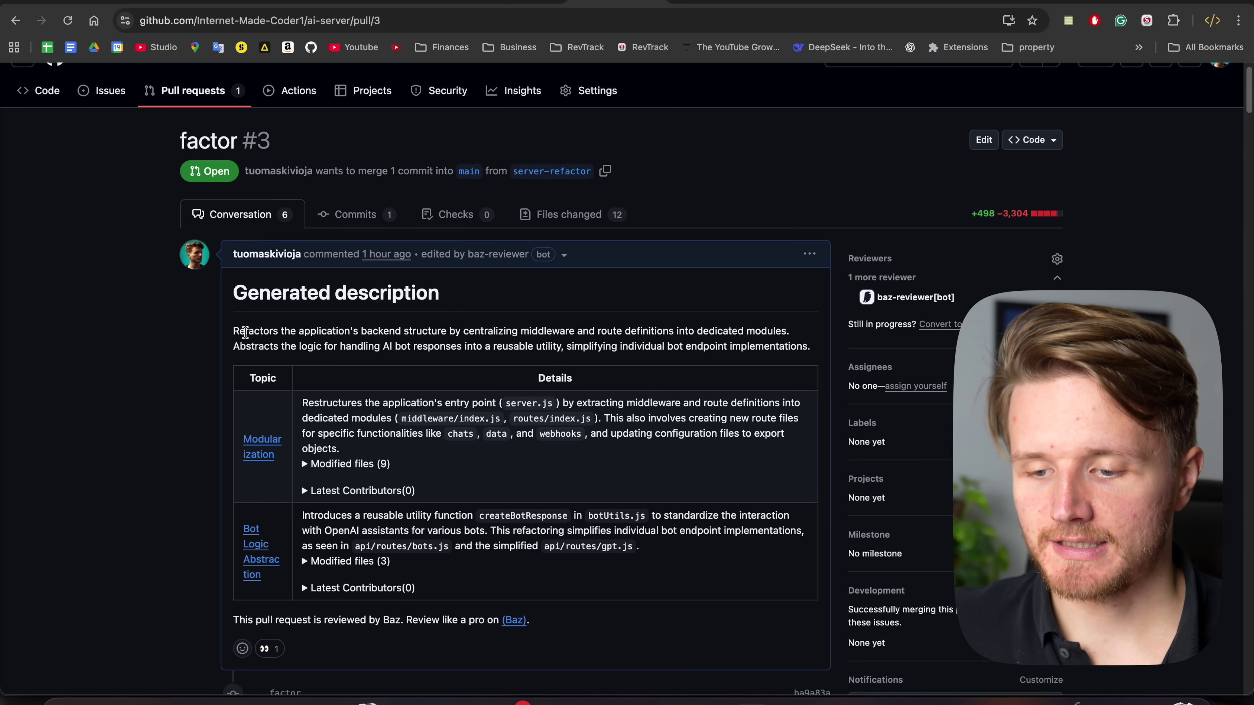
{"action": "left_click_drag", "start_coordinate": [245, 332], "coordinate": [494, 335]}
{"action": "scroll", "coordinate": [494, 335], "scroll_direction": "down", "scroll_amount": 3}
{"action": "scroll", "coordinate": [525, 356], "scroll_direction": "down", "scroll_amount": 5}
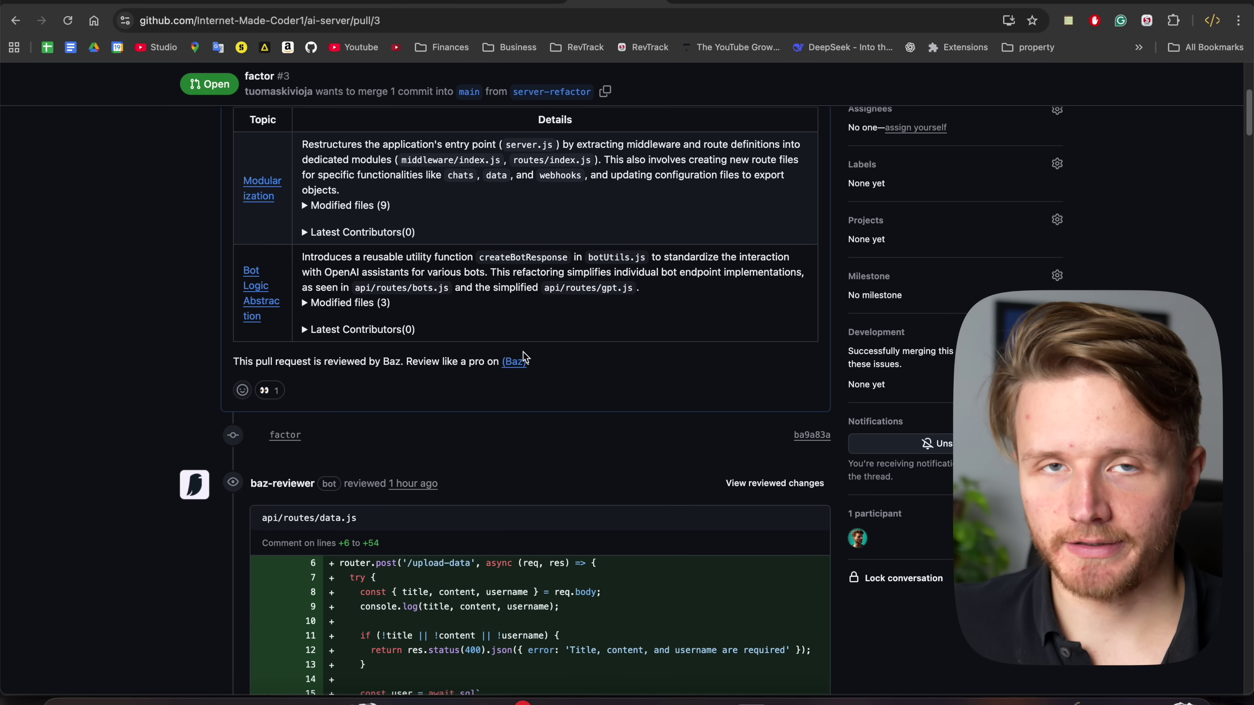
Read baz-reviewer's comment on api/routes/data.js about the '/upload-data' endpoint name, highlighting its question and RESTful reasoning
{"action": "scroll", "coordinate": [414, 389], "scroll_direction": "down", "scroll_amount": 9}
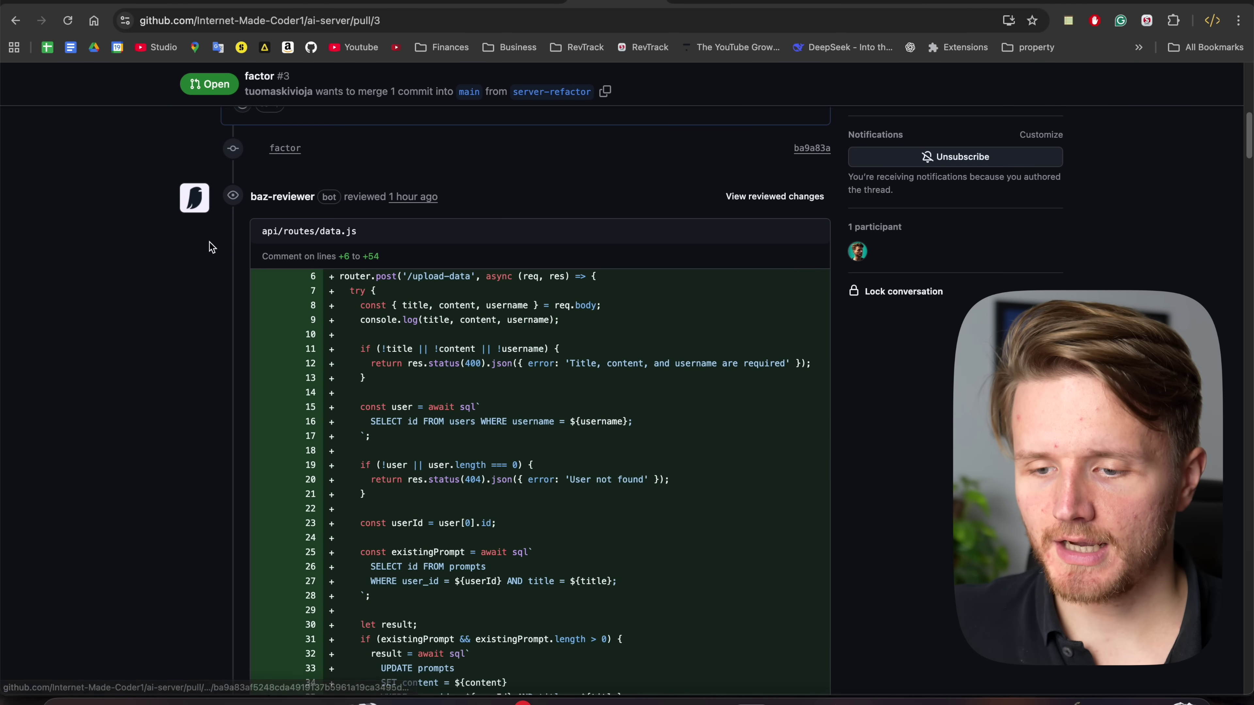
{"action": "scroll", "coordinate": [506, 307], "scroll_direction": "down", "scroll_amount": 20}
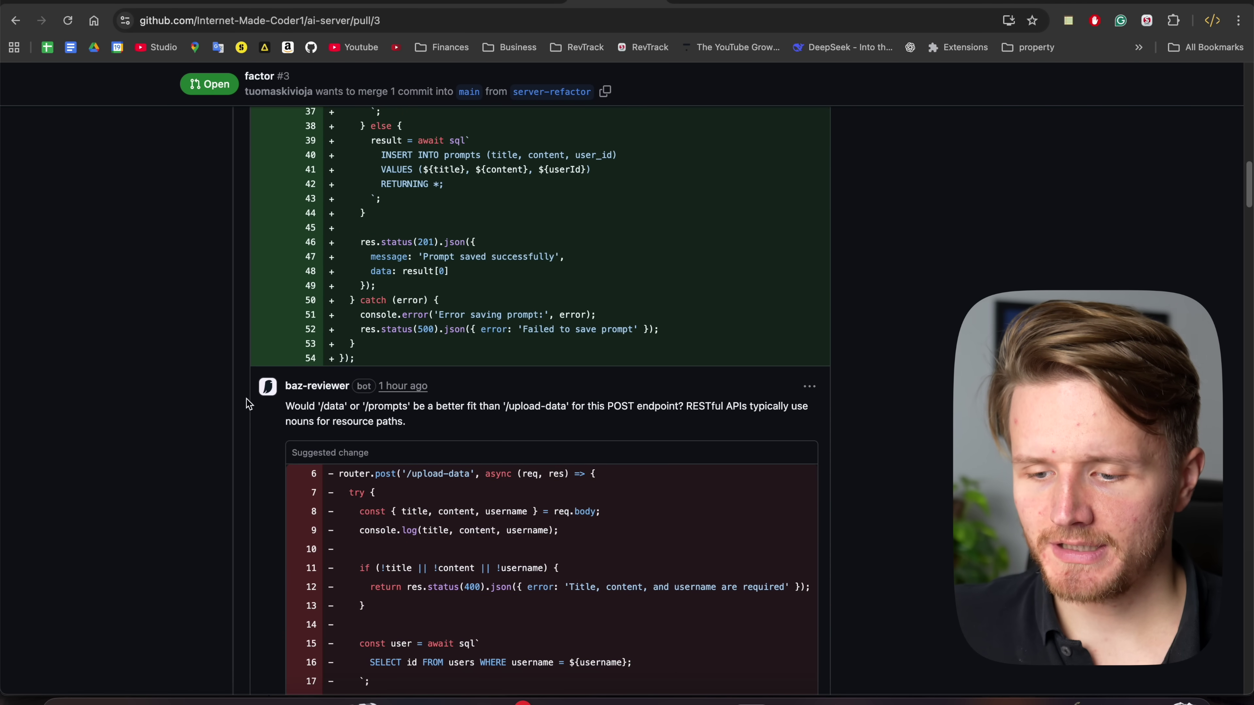
{"action": "left_click_drag", "start_coordinate": [287, 345], "coordinate": [682, 347]}
{"action": "left_click", "coordinate": [435, 345]}
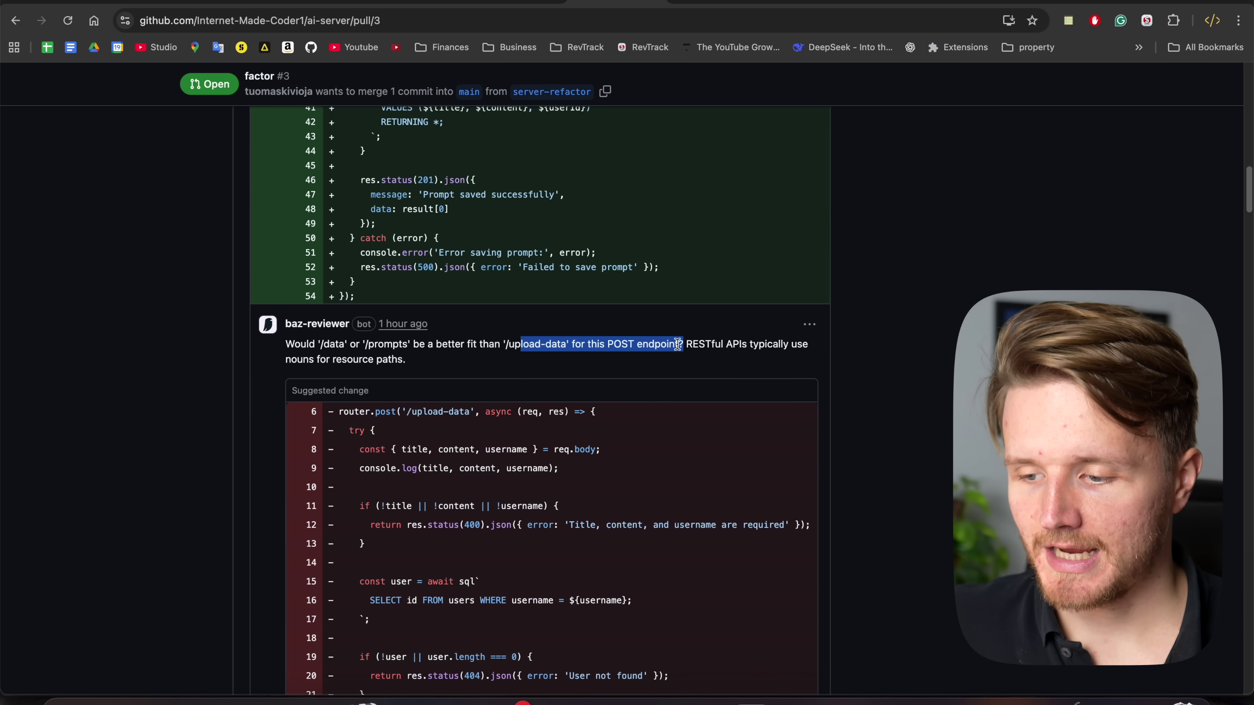
{"action": "left_click", "coordinate": [719, 344]}
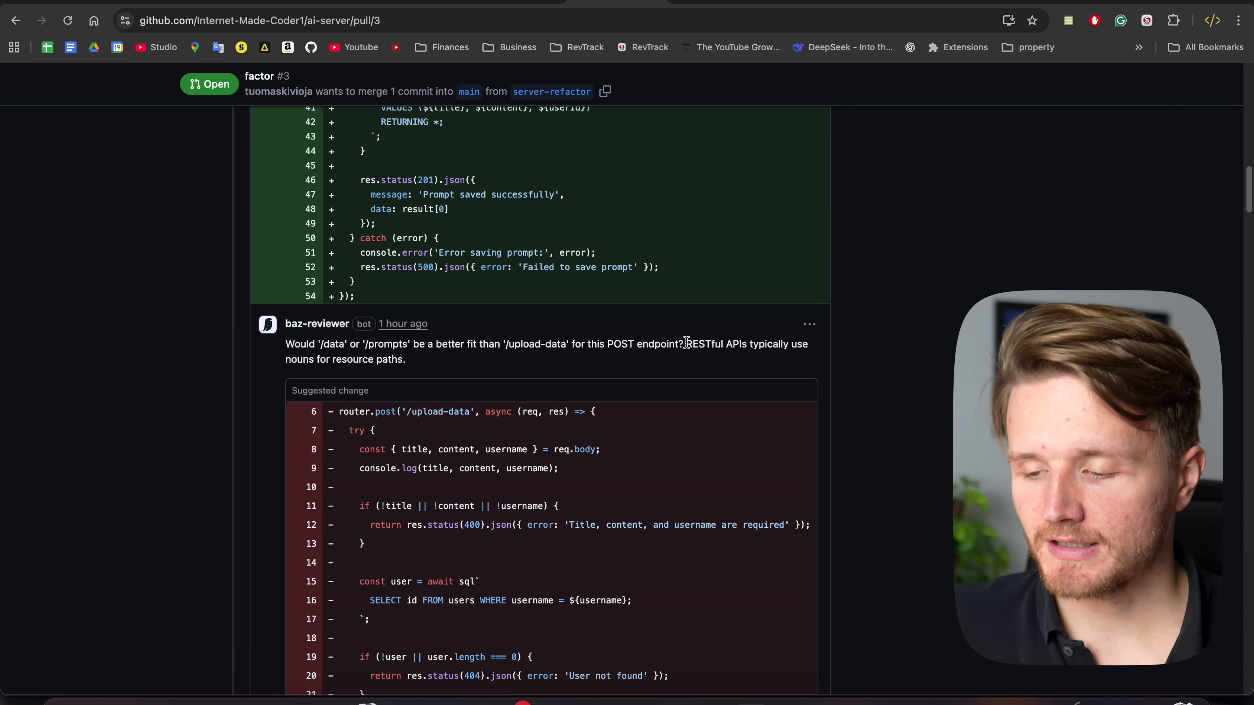
{"action": "left_click_drag", "start_coordinate": [683, 343], "coordinate": [638, 369]}
{"action": "left_click", "coordinate": [638, 370]}
{"action": "scroll", "coordinate": [568, 355], "scroll_direction": "down", "scroll_amount": 5}
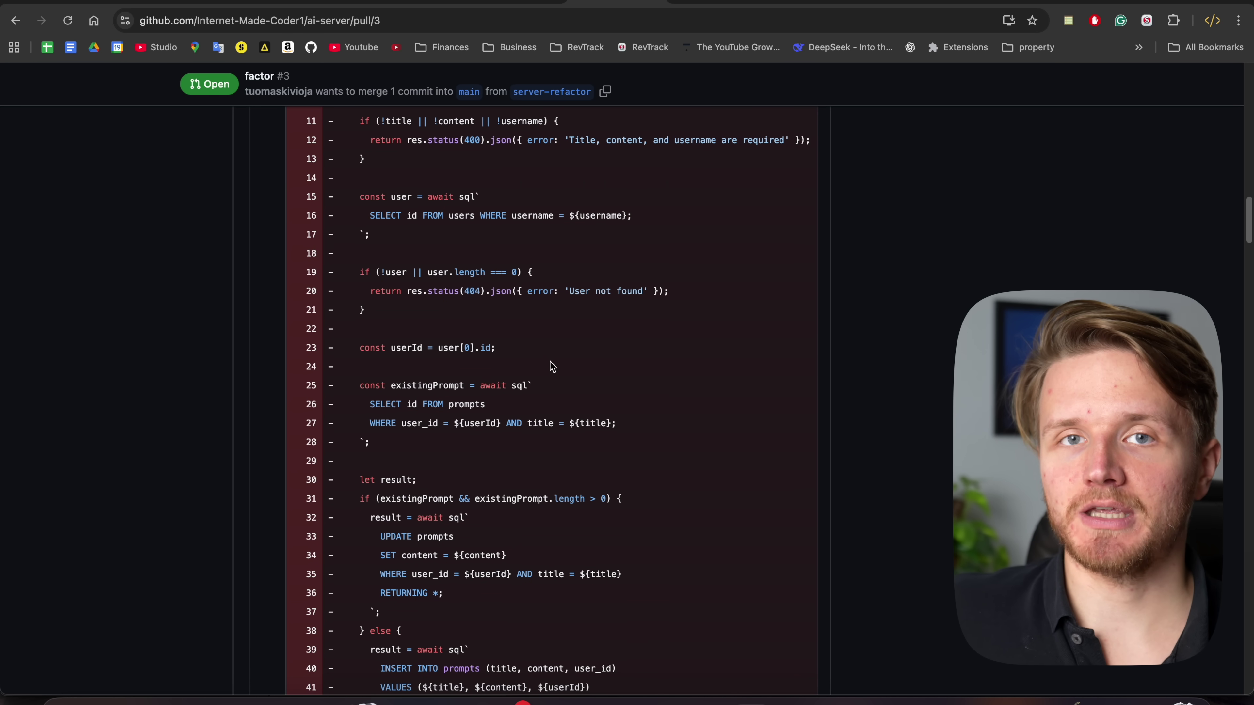
Review the full suggested change for the '/upload-data' route and highlight its finding type
{"action": "scroll", "coordinate": [552, 366], "scroll_direction": "down", "scroll_amount": 9}
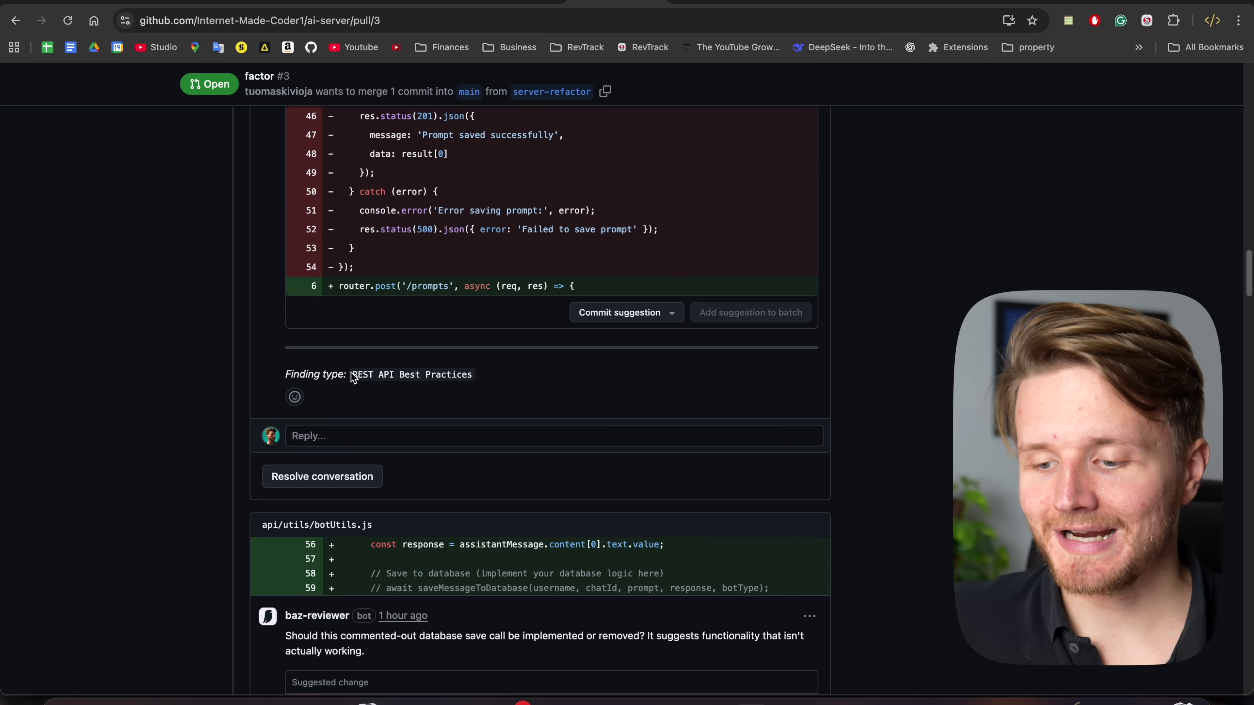
{"action": "left_click_drag", "start_coordinate": [352, 376], "coordinate": [477, 376]}
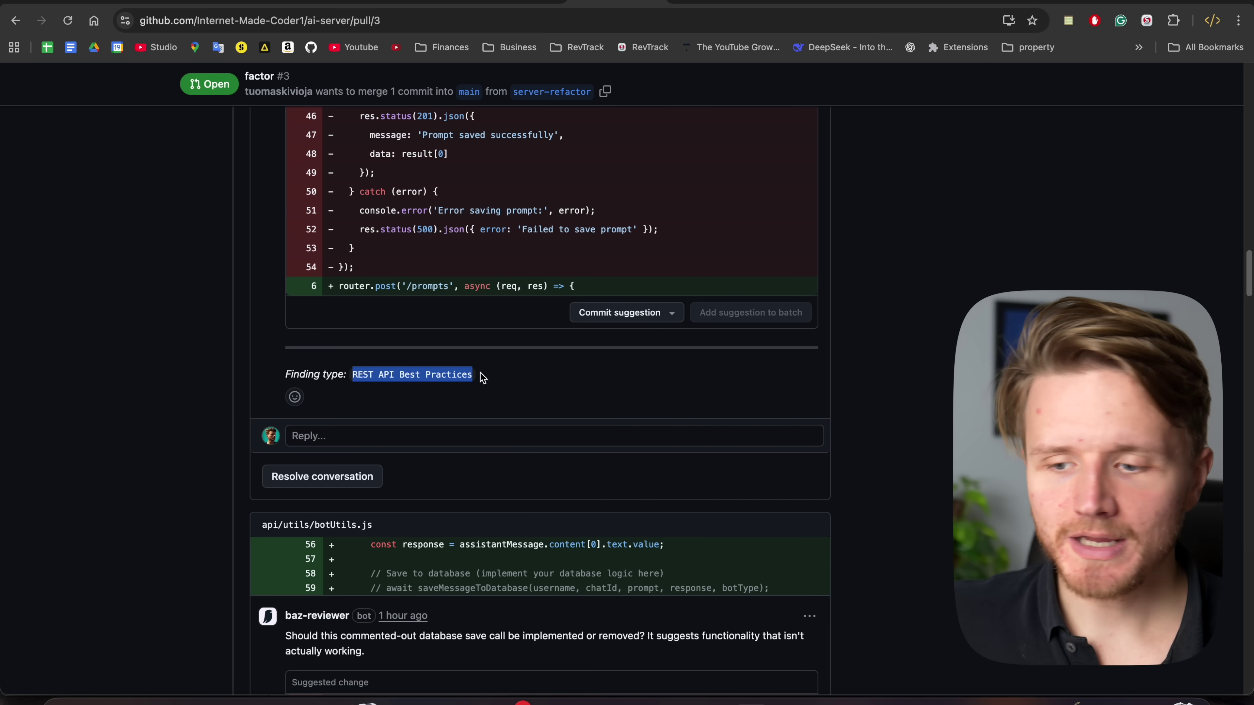
{"action": "left_click", "coordinate": [482, 377]}
{"action": "scroll", "coordinate": [490, 372], "scroll_direction": "up", "scroll_amount": 20}
{"action": "scroll", "coordinate": [499, 365], "scroll_direction": "down", "scroll_amount": 8}
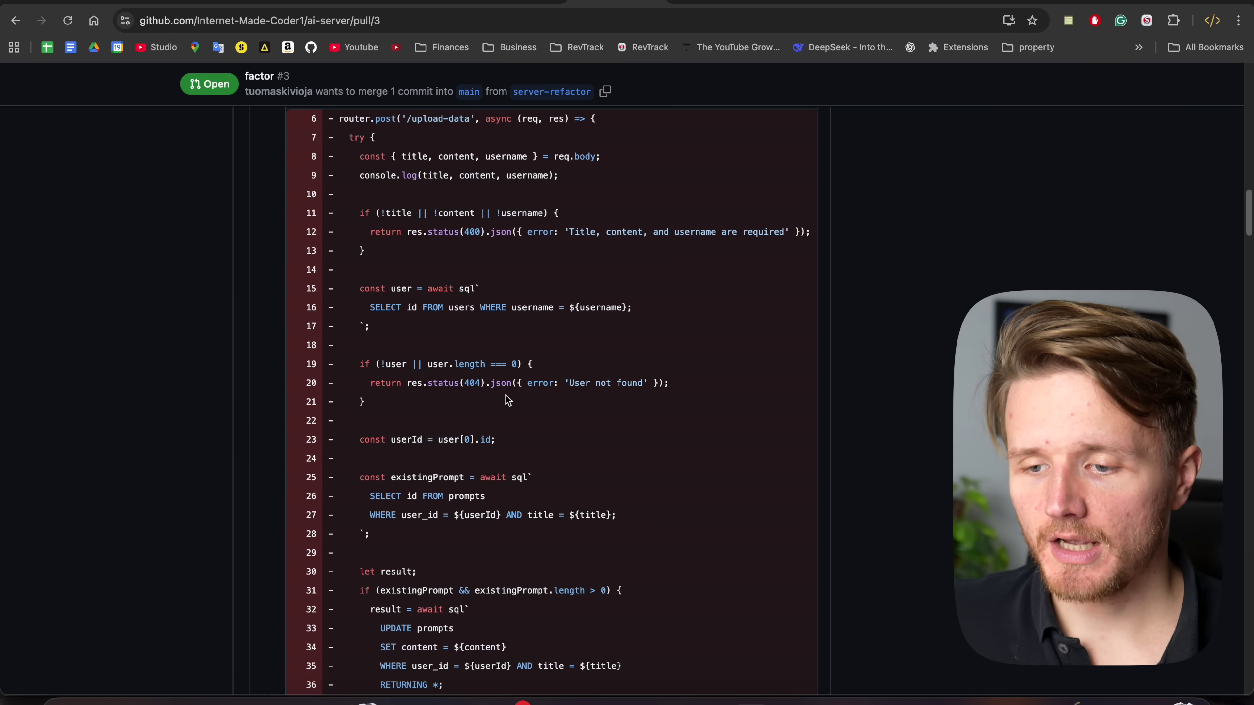
{"action": "scroll", "coordinate": [505, 395], "scroll_direction": "down", "scroll_amount": 10}
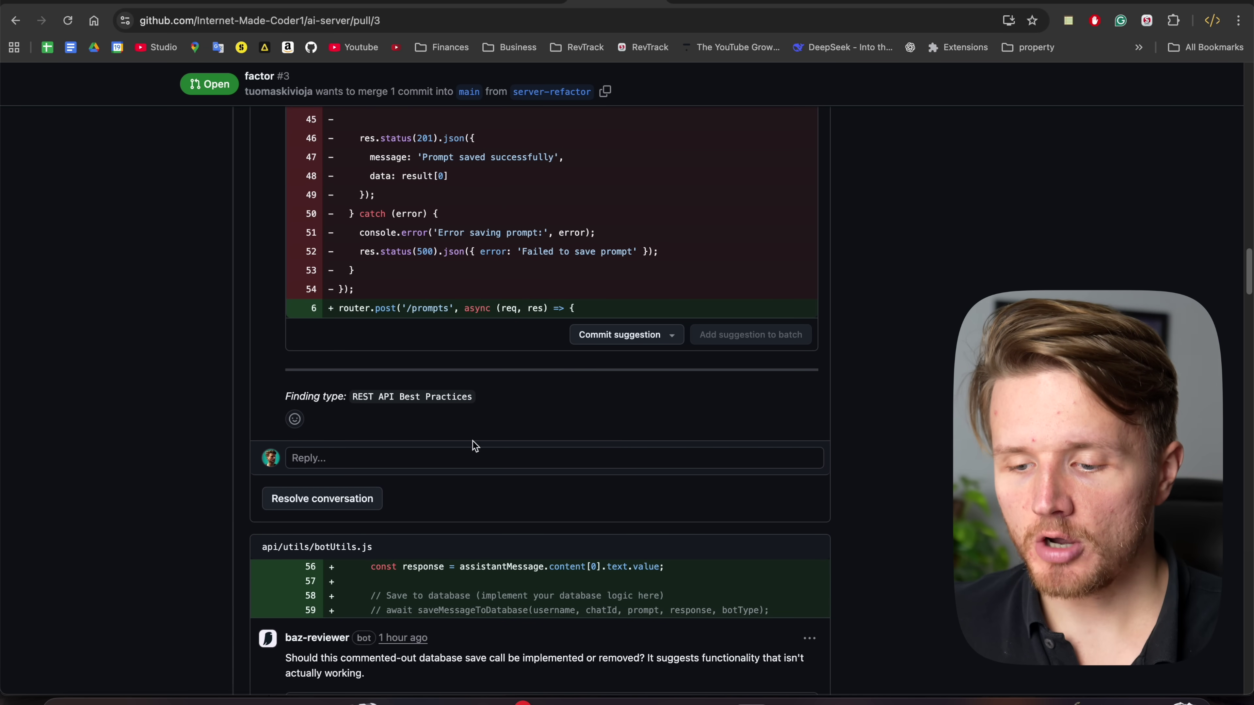
Reply to baz-reviewer's endpoint suggestion with "actually I prefer to keep it /upload-data because here I want to specifcy that we uplaod data"
{"action": "left_click", "coordinate": [465, 459]}
{"action": "scroll", "coordinate": [518, 460], "scroll_direction": "up", "scroll_amount": 20}
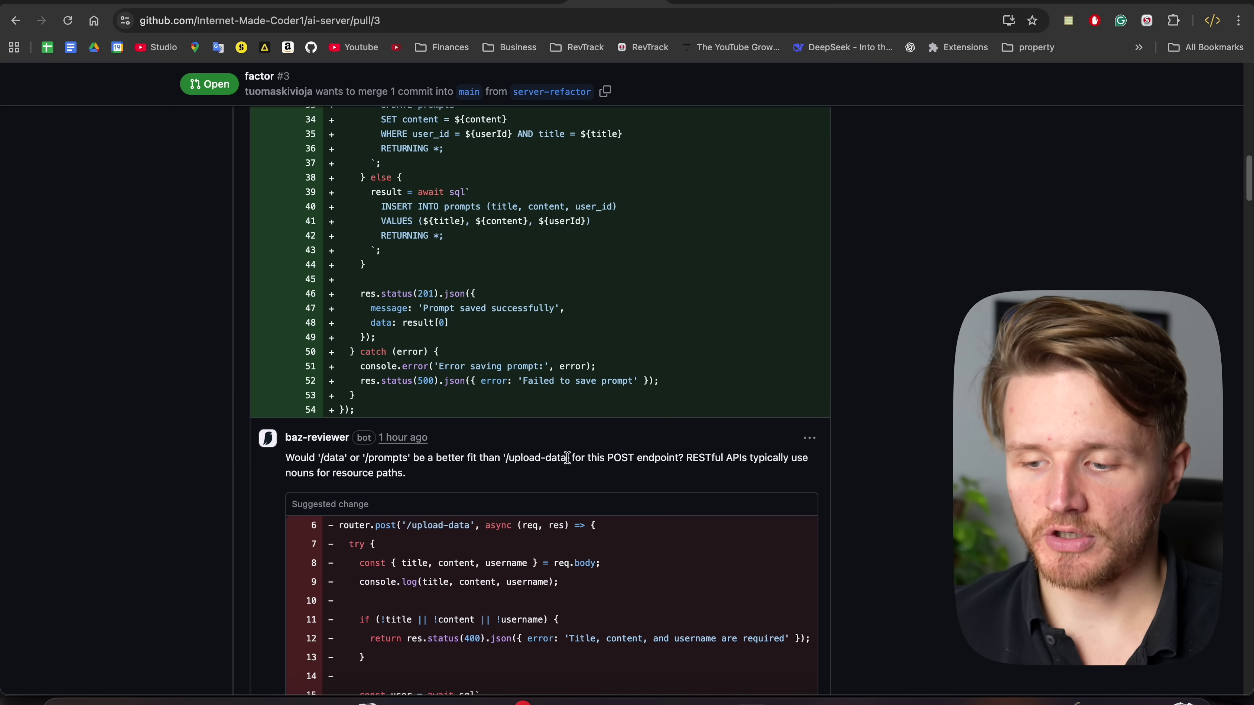
{"action": "left_click_drag", "start_coordinate": [567, 458], "coordinate": [506, 455]}
{"action": "key", "text": "ctrl+c"}
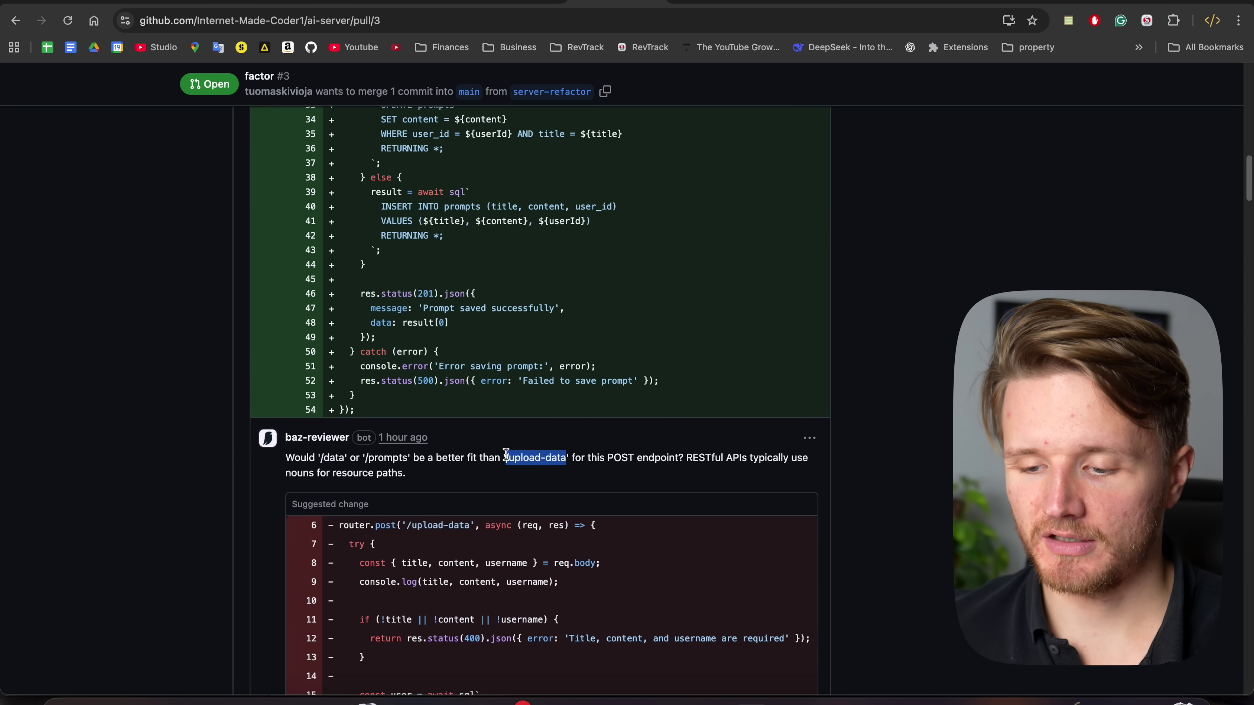
{"action": "scroll", "coordinate": [507, 454], "scroll_direction": "down", "scroll_amount": 20}
{"action": "left_click", "coordinate": [346, 577]}
{"action": "type", "text": "actually I pr"}
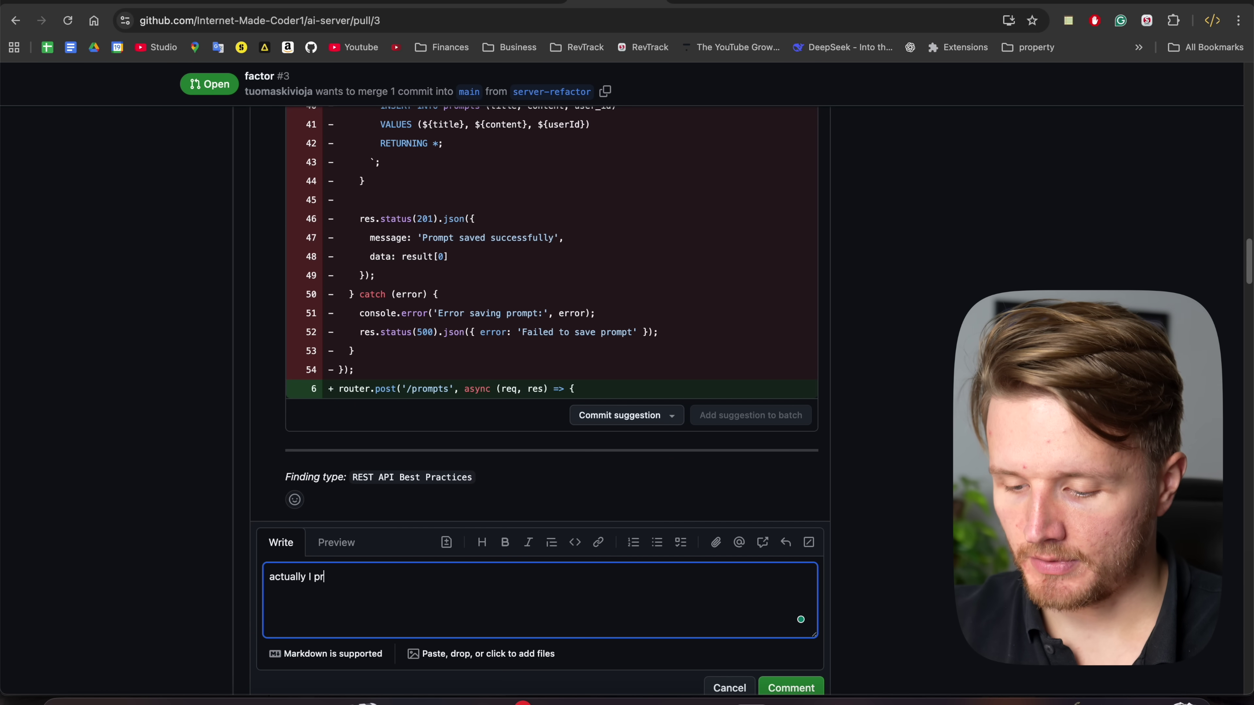
{"action": "type", "text": "efer to keep it /"}
{"action": "key", "text": "ctrl+v"}
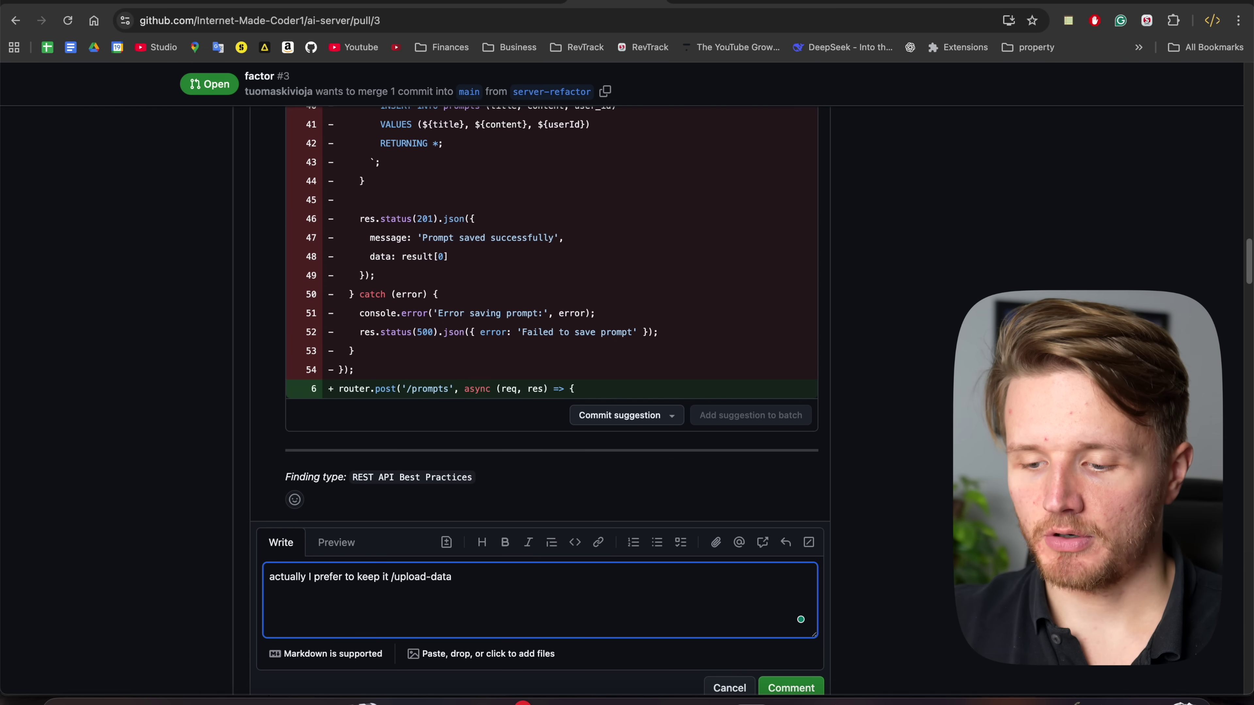
{"action": "type", "text": "because here I want to specifcy that we uplaod data"}
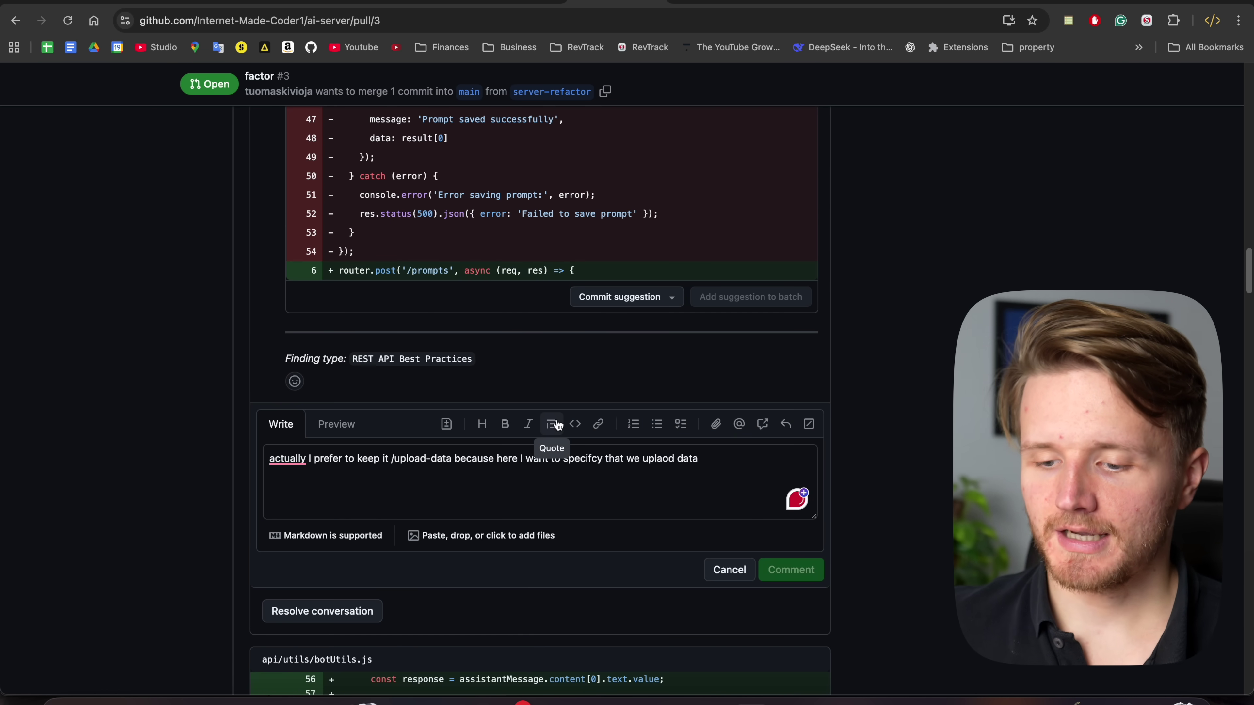
{"action": "key", "text": "super+Return"}
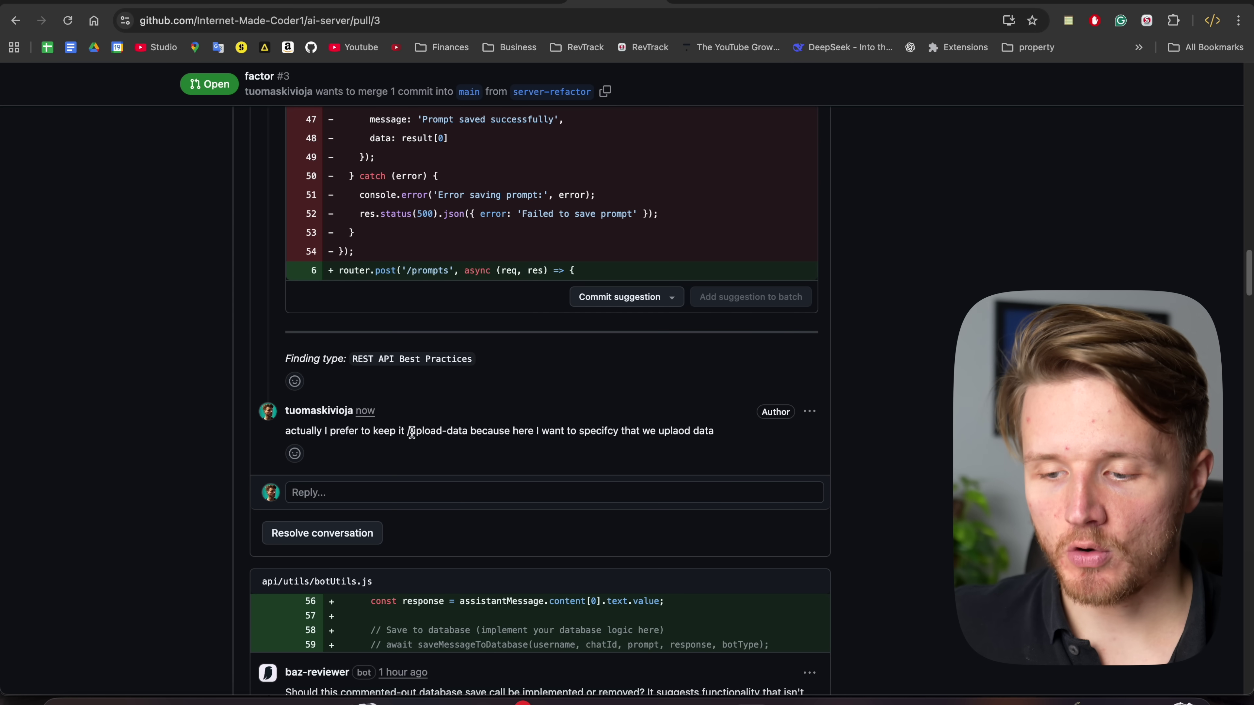
Look over the posted reply about the endpoint and continue to baz-reviewer's comment on api/utils/botUtils.js
{"action": "left_click_drag", "start_coordinate": [416, 429], "coordinate": [475, 431]}
{"action": "left_click", "coordinate": [502, 467]}
{"action": "scroll", "coordinate": [493, 444], "scroll_direction": "down", "scroll_amount": 3}
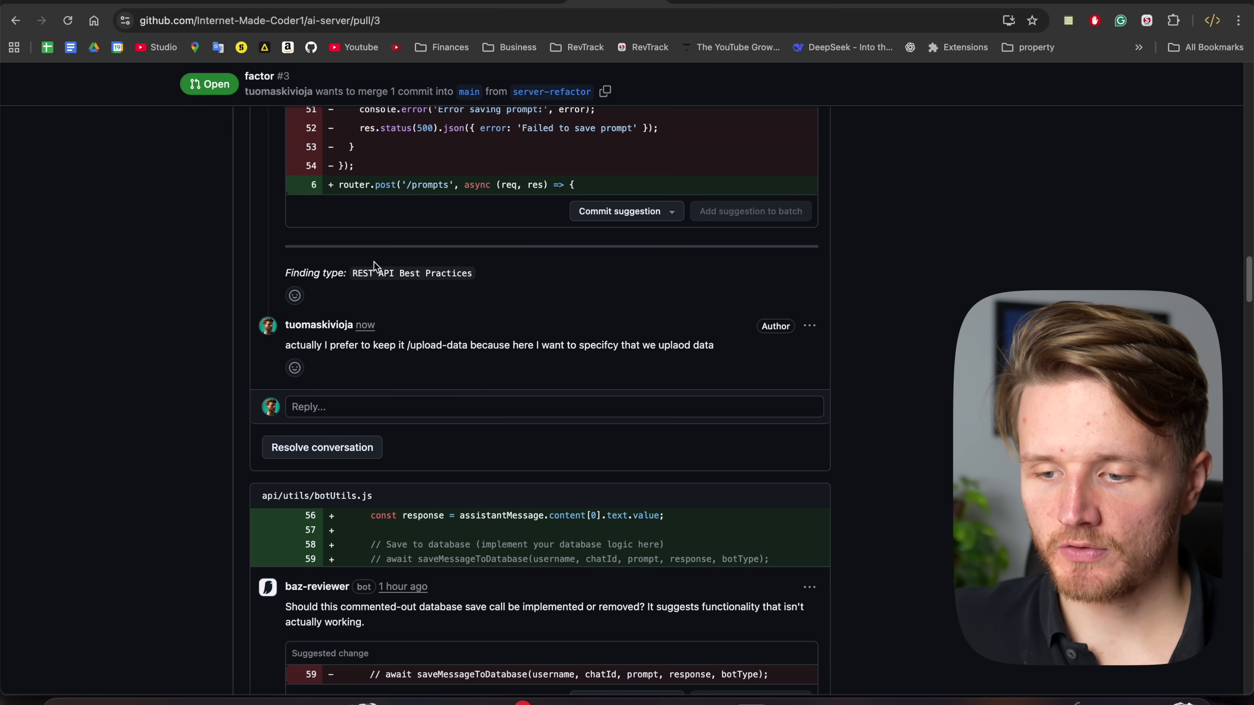
Highlight the comment's finding type and compare it with the REST API Best Practices agent on Baz's agents page before returning to the pull request
{"action": "left_click_drag", "start_coordinate": [352, 276], "coordinate": [477, 275]}
{"action": "left_click", "coordinate": [481, 284]}
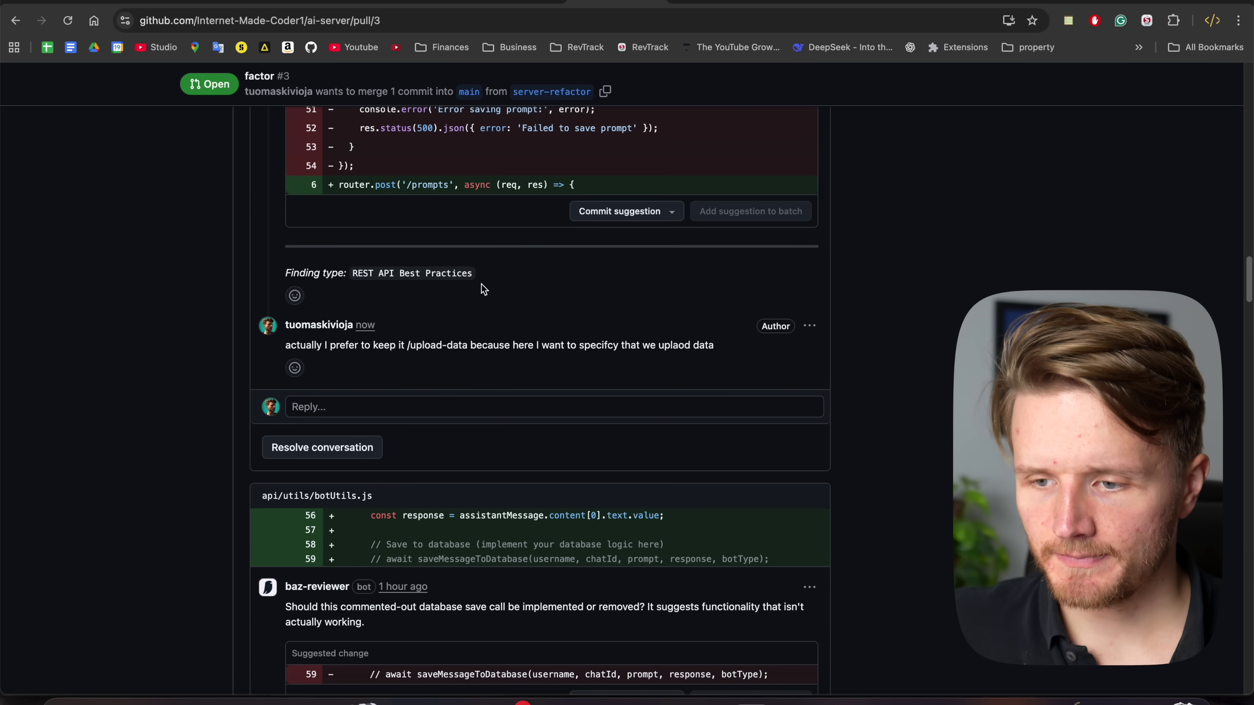
{"action": "key", "text": "ctrl+shift+Tab"}
{"action": "key", "text": "ctrl+shift+Tab"}
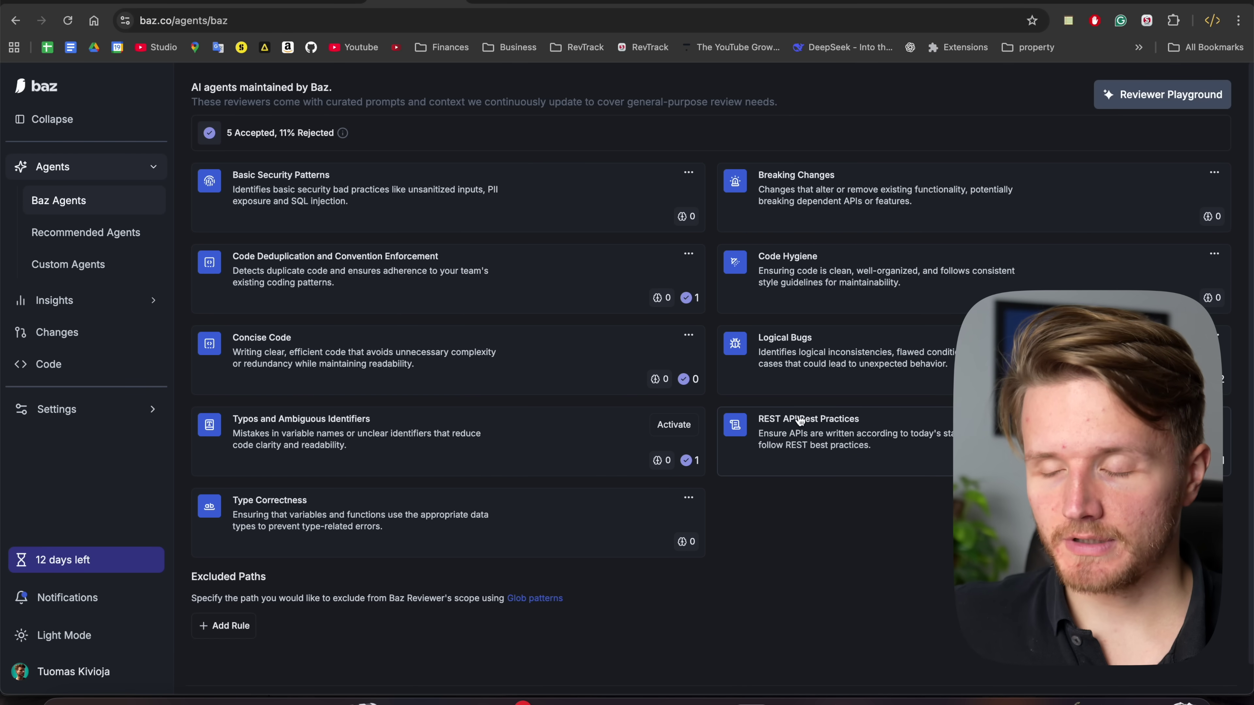
{"action": "left_click", "coordinate": [790, 426]}
{"action": "left_click", "coordinate": [397, 201]}
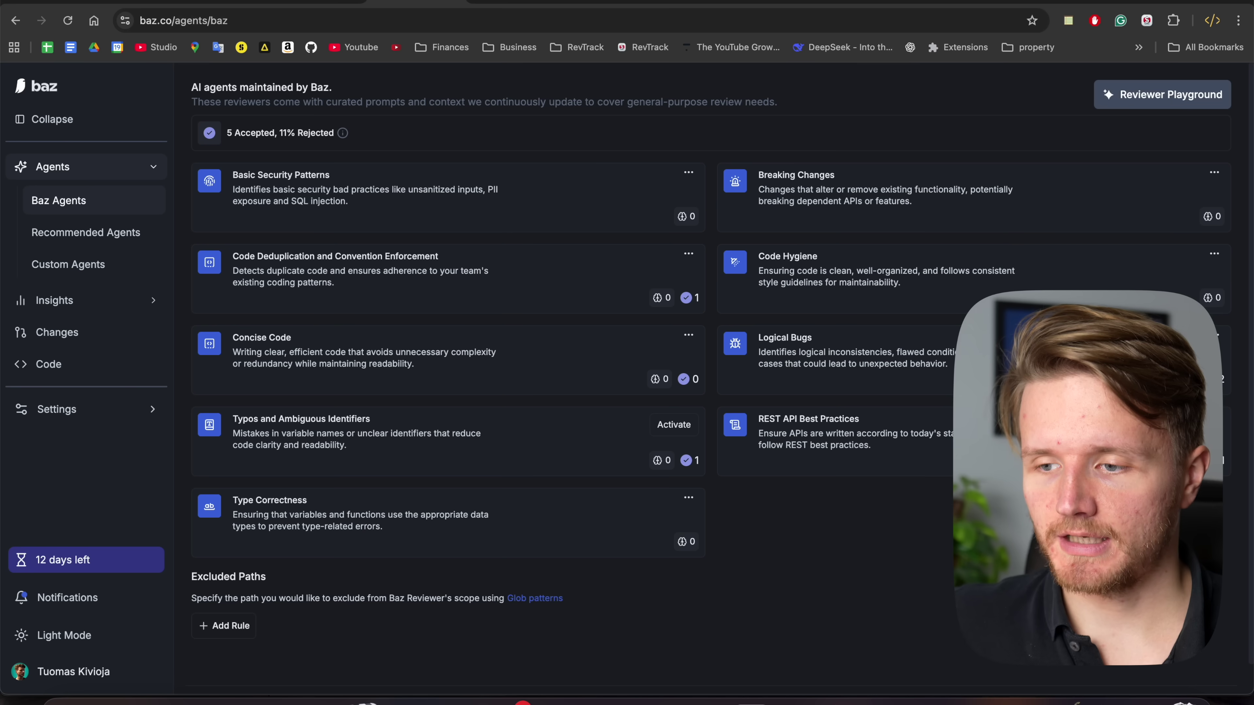
{"action": "key", "text": "ctrl+Tab"}
{"action": "key", "text": "ctrl+Tab"}
Read baz-reviewer's comment on api/utils/botUtils.js, highlighting its finding type, the commented-out saveMessageToDatabase call and the question about it
{"action": "scroll", "coordinate": [530, 354], "scroll_direction": "down", "scroll_amount": 6}
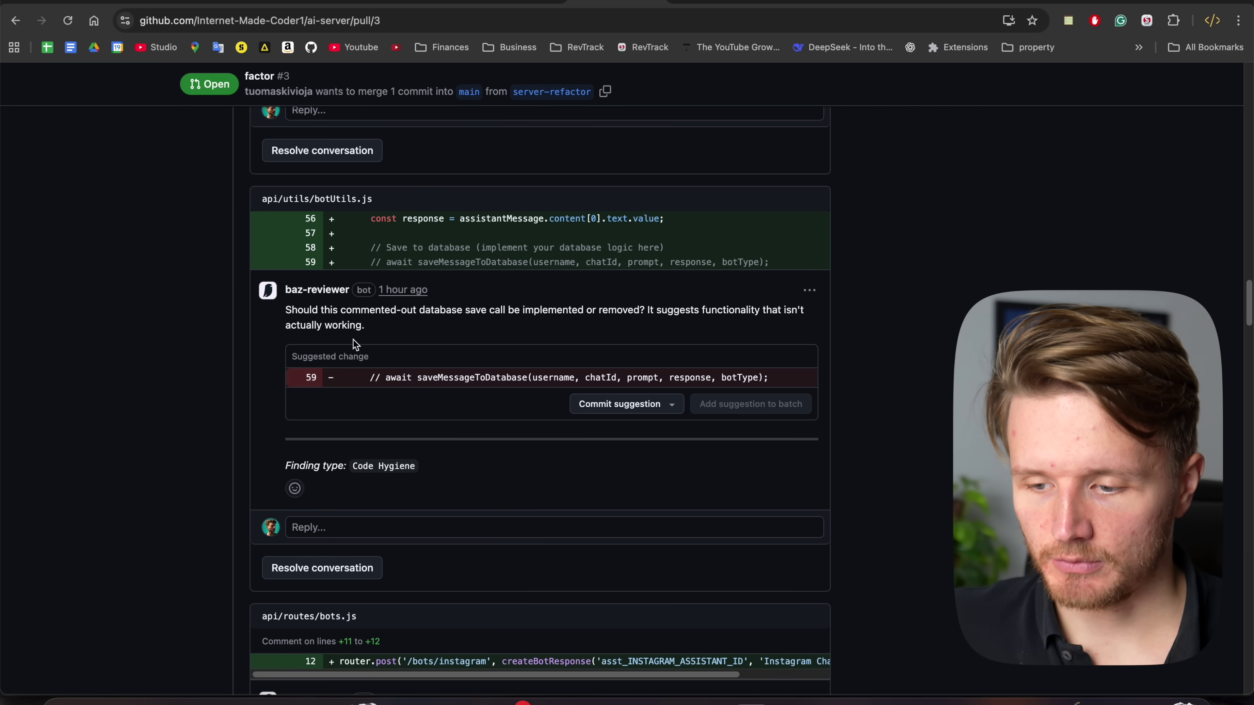
{"action": "left_click_drag", "start_coordinate": [354, 463], "coordinate": [419, 468]}
{"action": "left_click", "coordinate": [419, 467]}
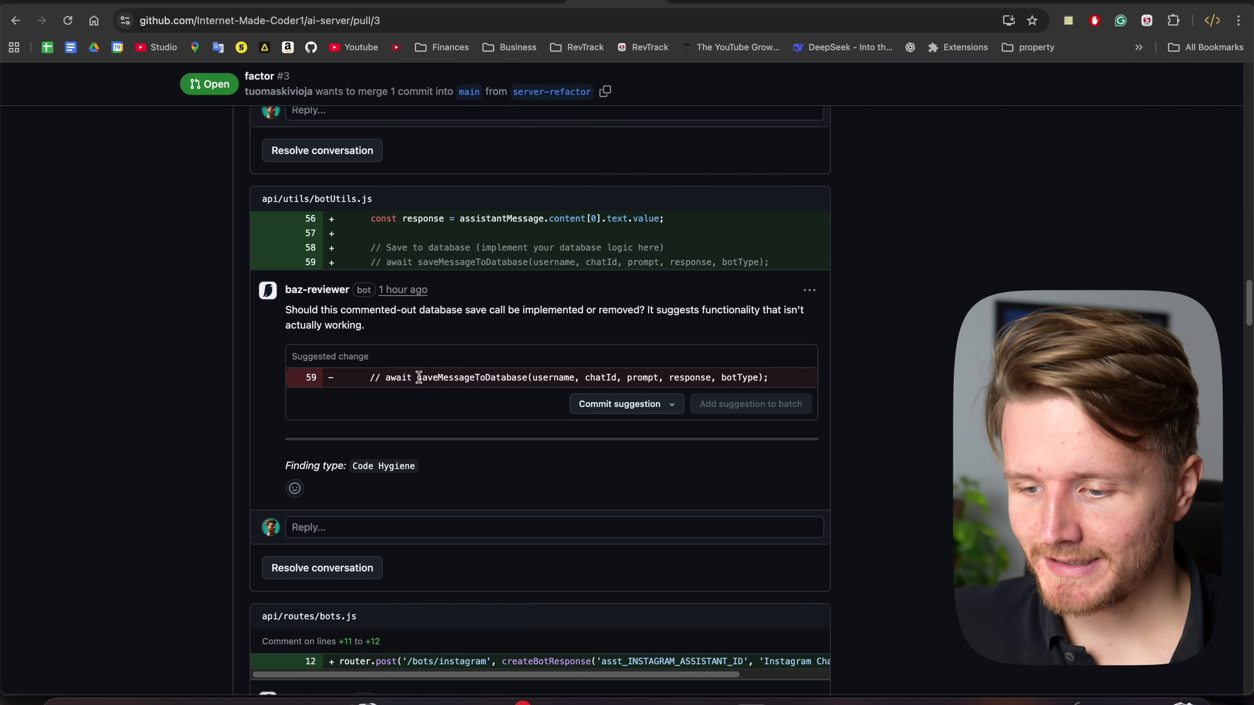
{"action": "left_click_drag", "start_coordinate": [420, 378], "coordinate": [530, 377]}
{"action": "left_click", "coordinate": [387, 326]}
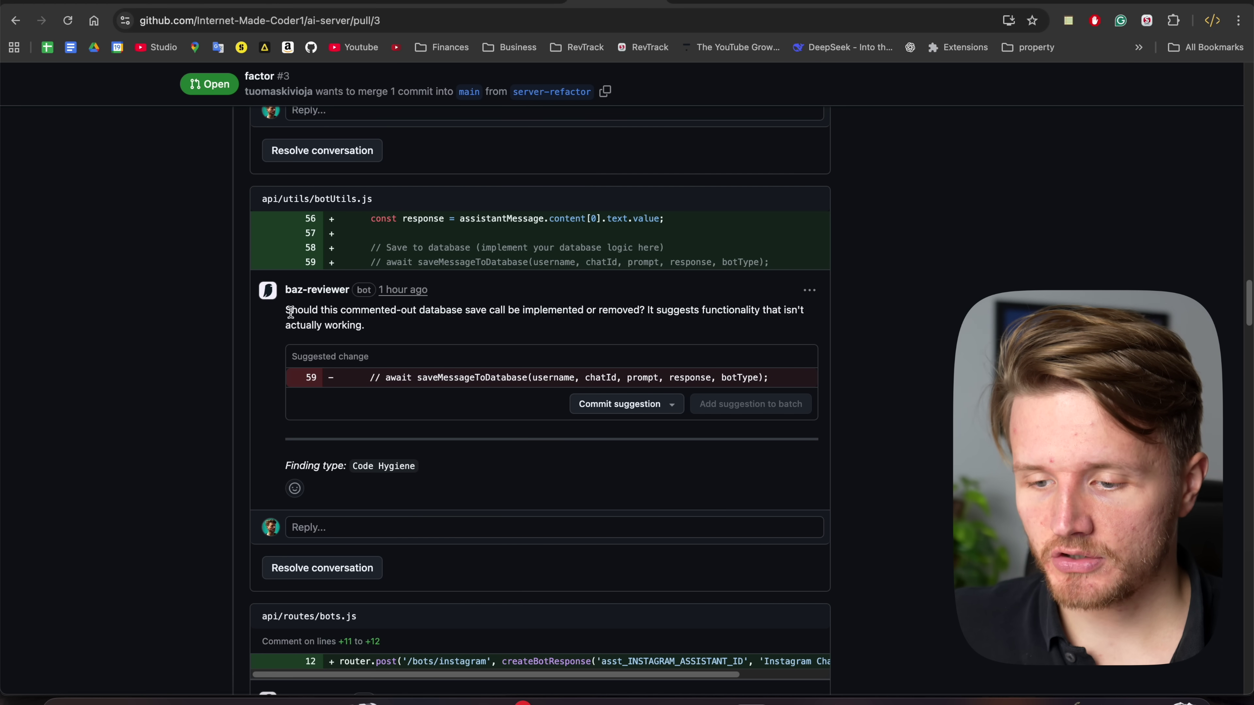
{"action": "left_click_drag", "start_coordinate": [288, 310], "coordinate": [637, 309]}
{"action": "left_click", "coordinate": [655, 310]}
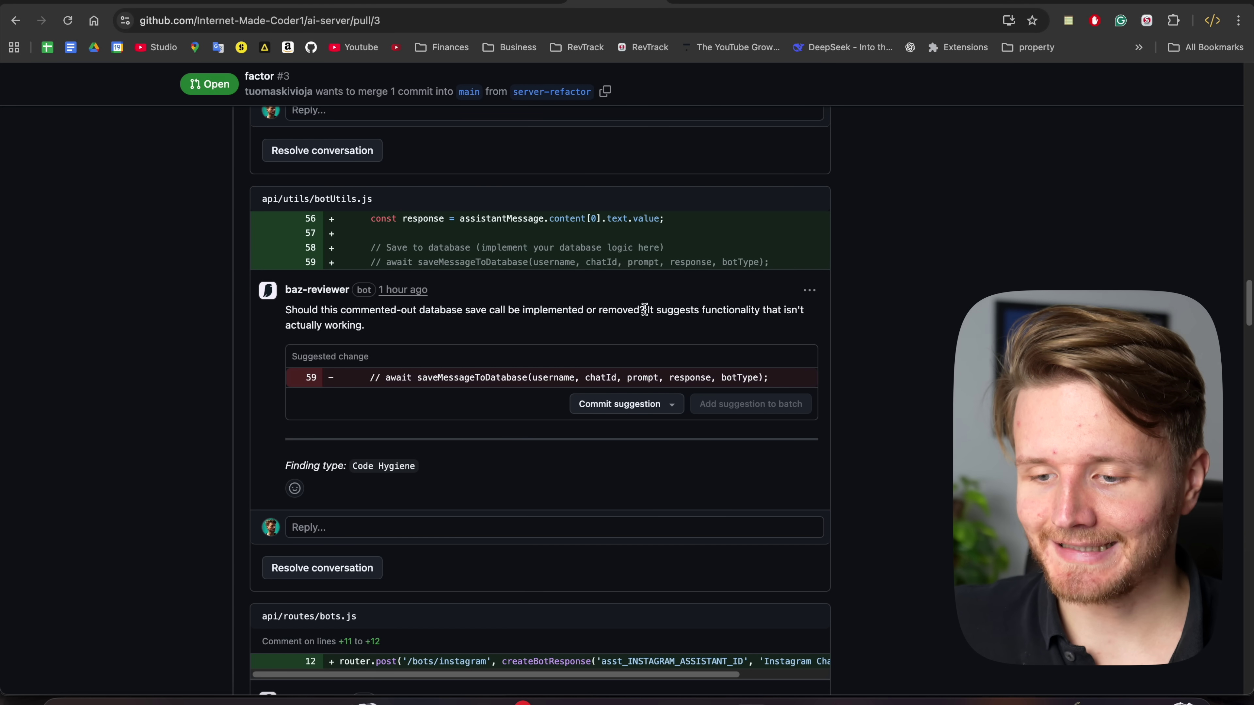
Read baz-reviewer's comment on api/routes/bots.js, highlighting the placeholder assistant IDs and the runtime error explanation
{"action": "scroll", "coordinate": [644, 309], "scroll_direction": "down", "scroll_amount": 10}
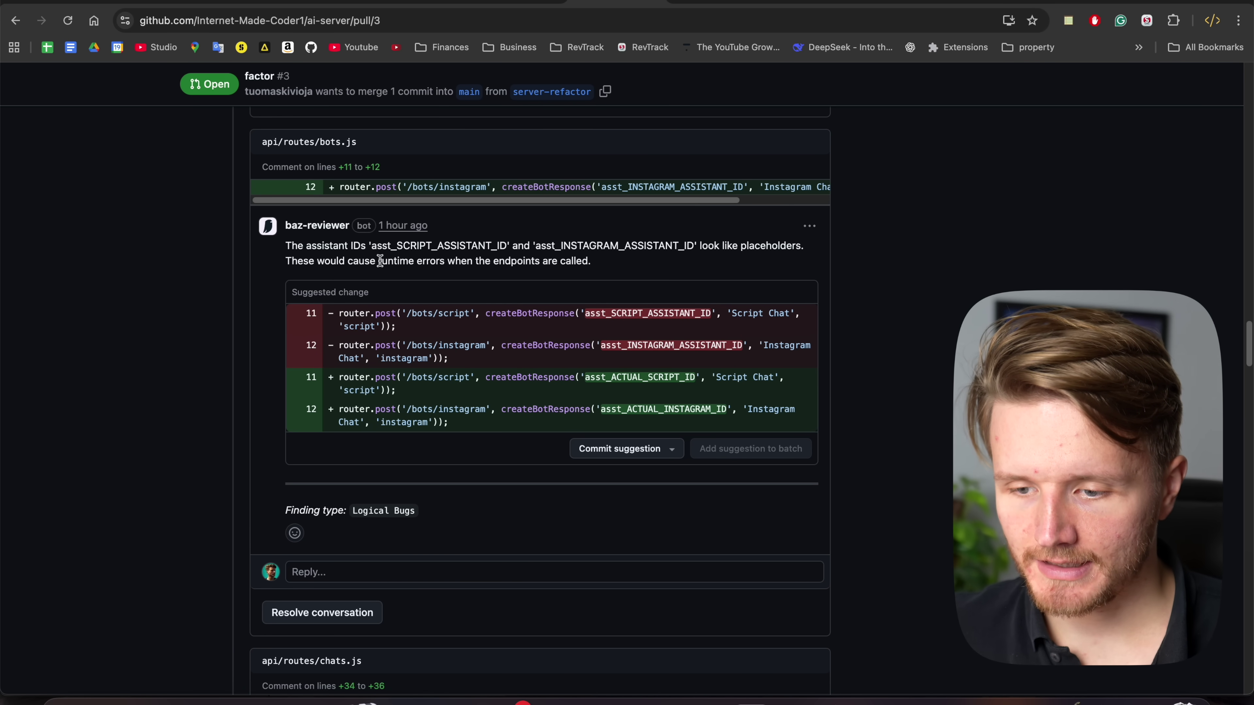
{"action": "left_click_drag", "start_coordinate": [288, 245], "coordinate": [517, 246]}
{"action": "left_click", "coordinate": [624, 256]}
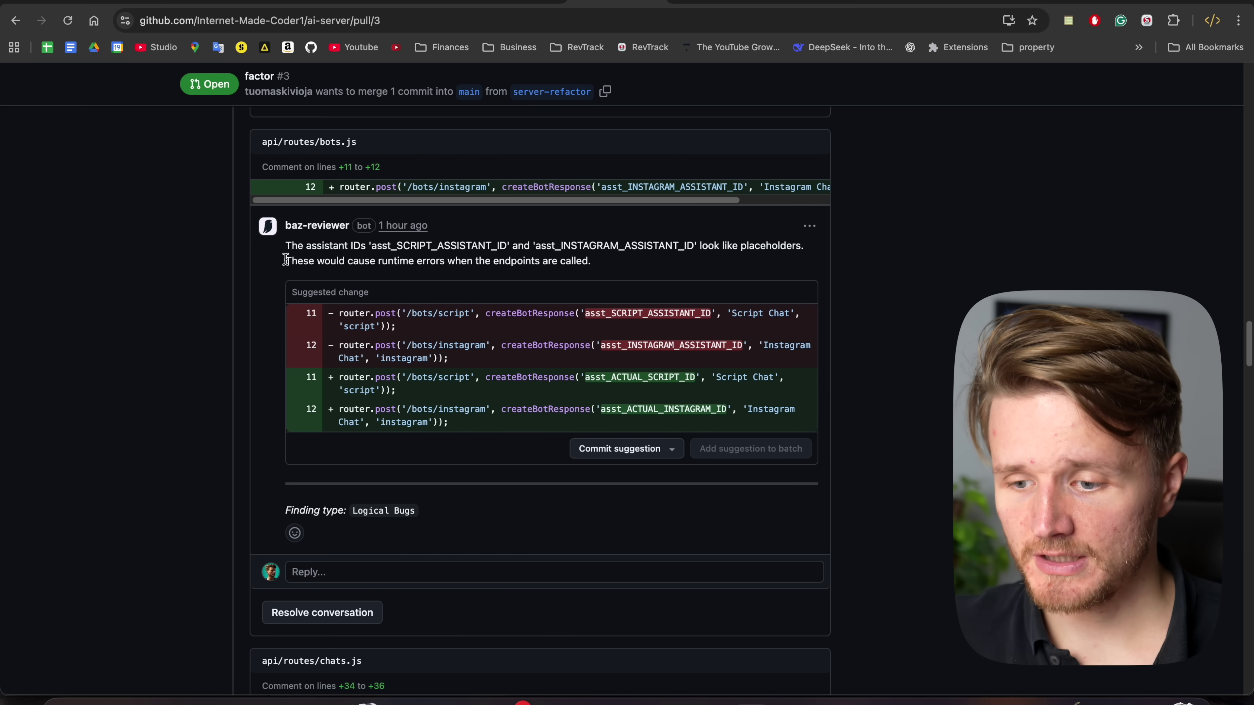
{"action": "left_click_drag", "start_coordinate": [286, 262], "coordinate": [594, 267]}
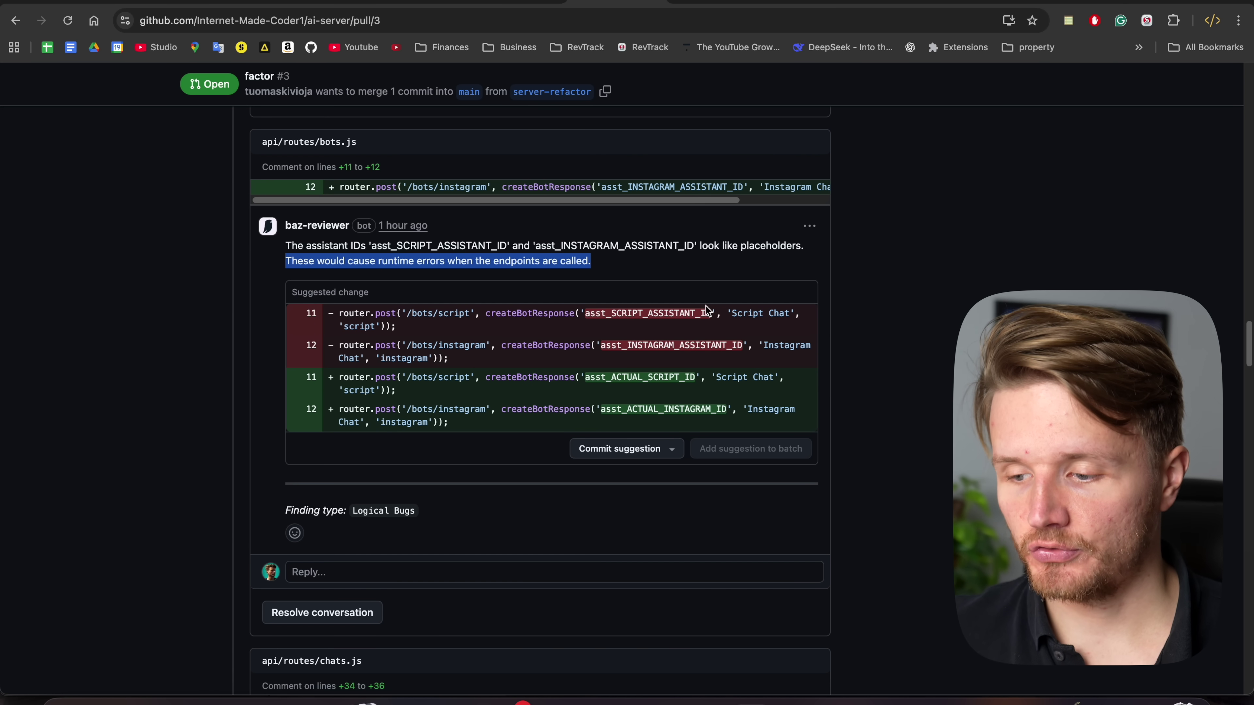
{"action": "left_click_drag", "start_coordinate": [716, 312], "coordinate": [583, 313]}
{"action": "left_click", "coordinate": [654, 348]}
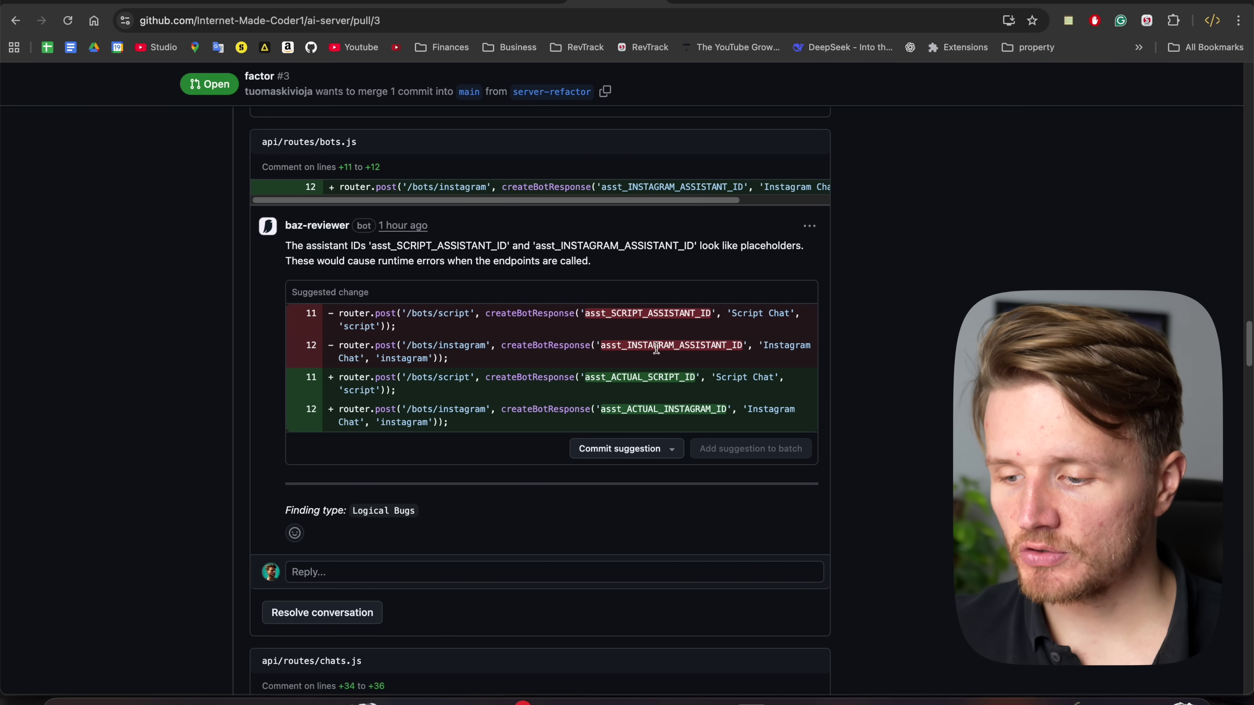
Commit baz-reviewer's suggested change in api/routes/chats.js that inserts the chat message into the database before returning success
{"action": "scroll", "coordinate": [652, 386], "scroll_direction": "down", "scroll_amount": 10}
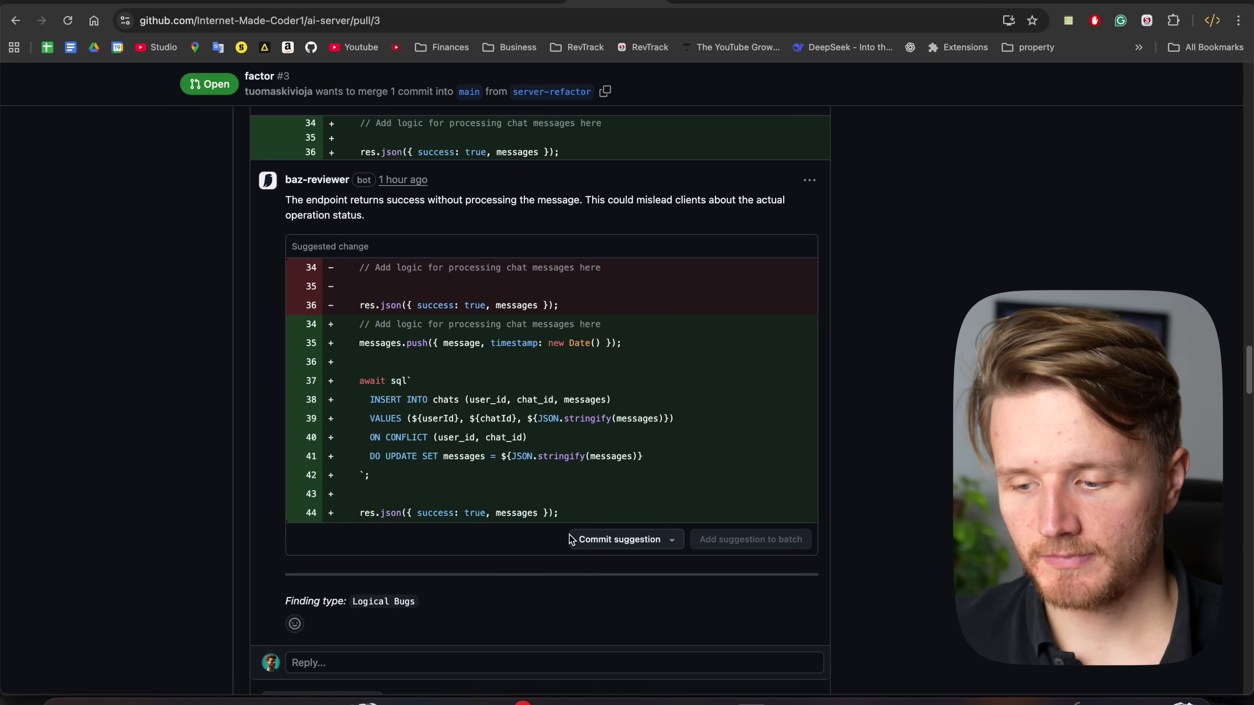
{"action": "left_click", "coordinate": [581, 544]}
{"action": "left_click", "coordinate": [611, 684]}
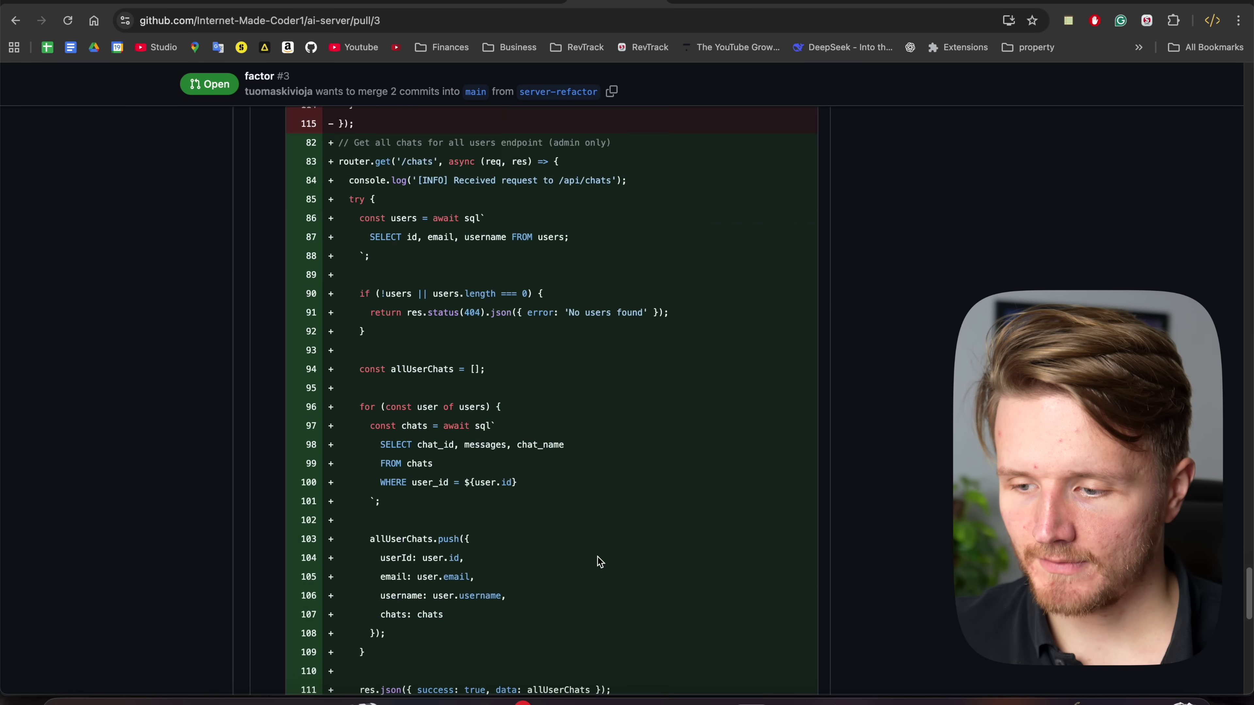
Look over the pull request's merge status and the review conversations, including baz-reviewer's reply about implementing the database save
{"action": "scroll", "coordinate": [599, 562], "scroll_direction": "down", "scroll_amount": 10}
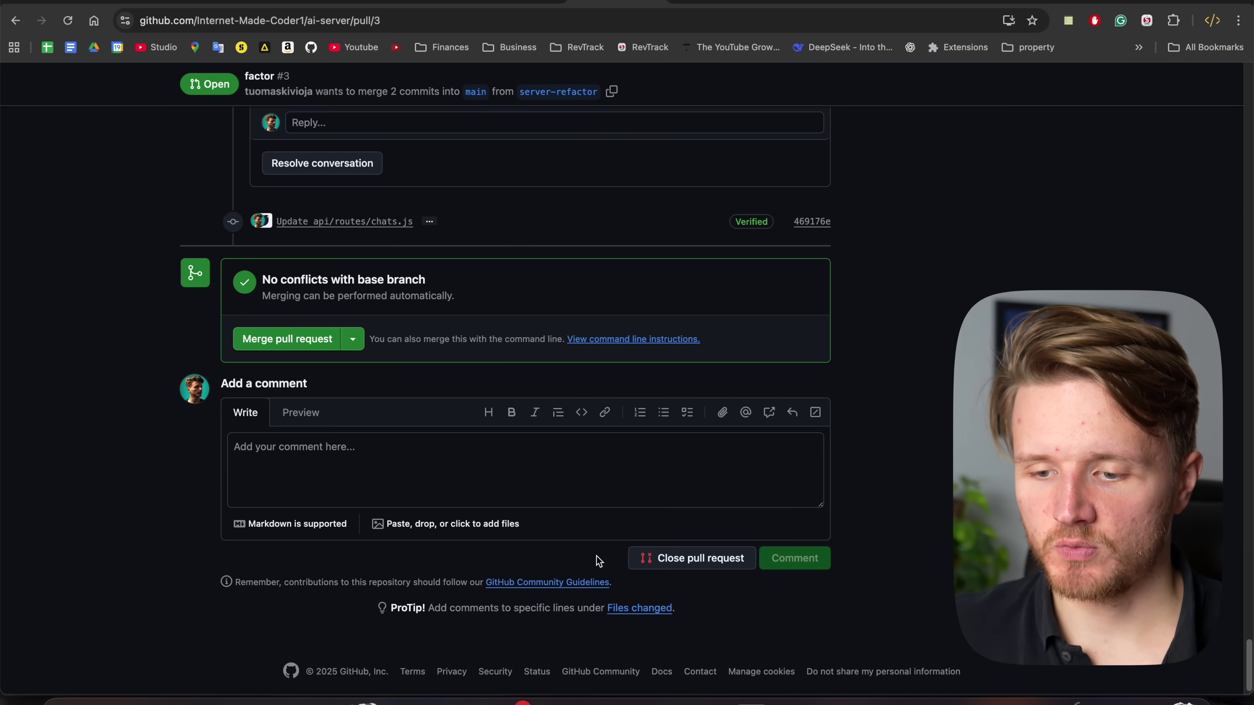
{"action": "scroll", "coordinate": [599, 562], "scroll_direction": "up", "scroll_amount": 15}
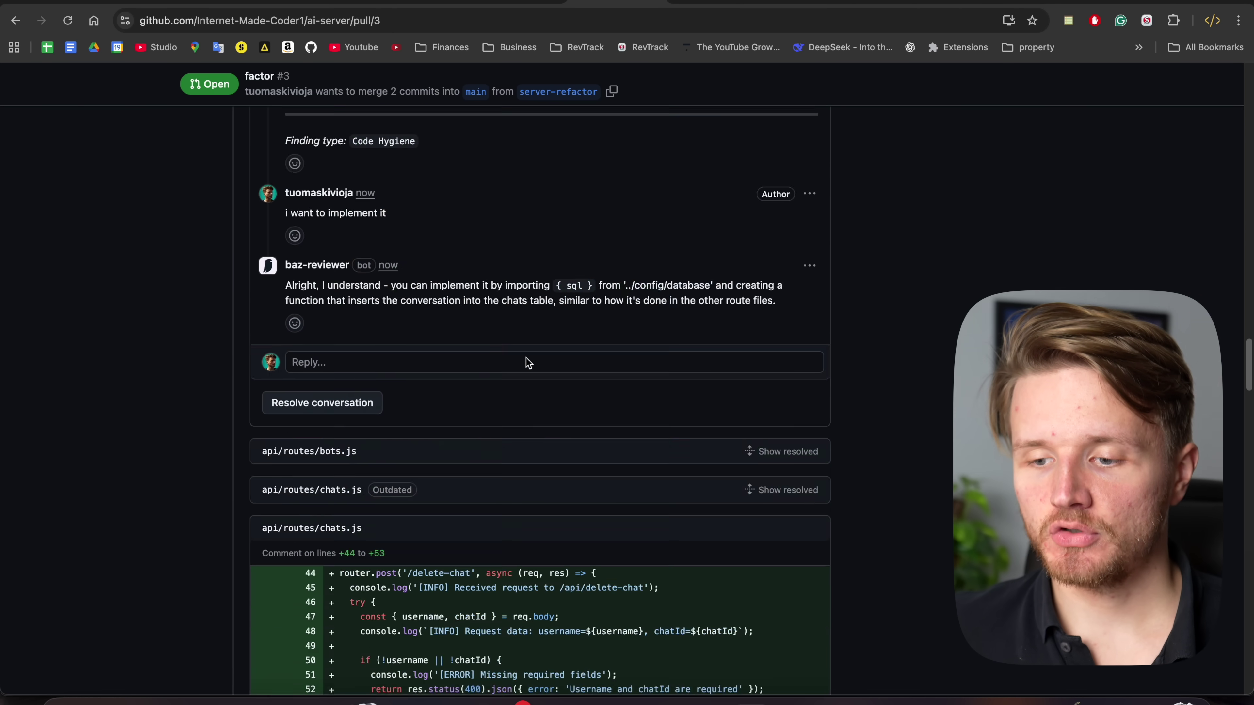
{"action": "scroll", "coordinate": [528, 363], "scroll_direction": "up", "scroll_amount": 10}
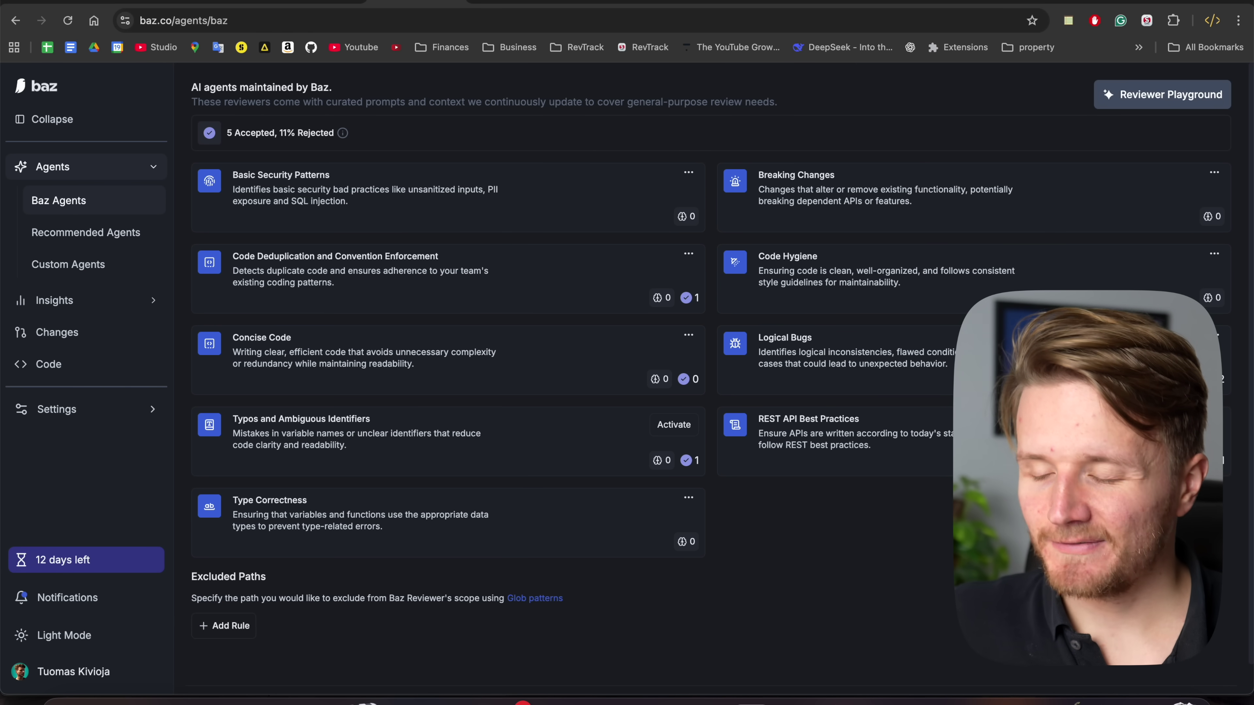
In Baz's Reviewer Playground, draft a custom reviewer titled "Debugger logger" with the prompt "Add console logs for debugging inside all endpoints in the server"
{"action": "left_click_drag", "start_coordinate": [262, 638], "coordinate": [362, 220]}
{"action": "left_click", "coordinate": [910, 503]}
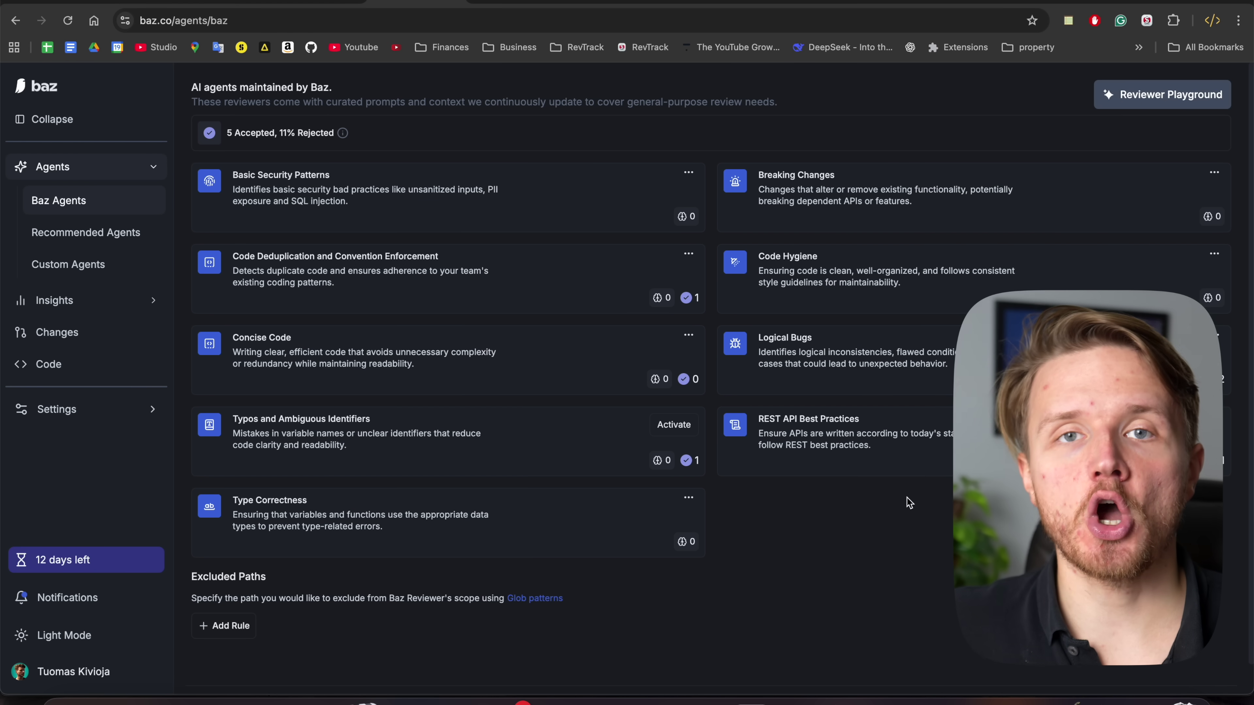
{"action": "left_click", "coordinate": [57, 265]}
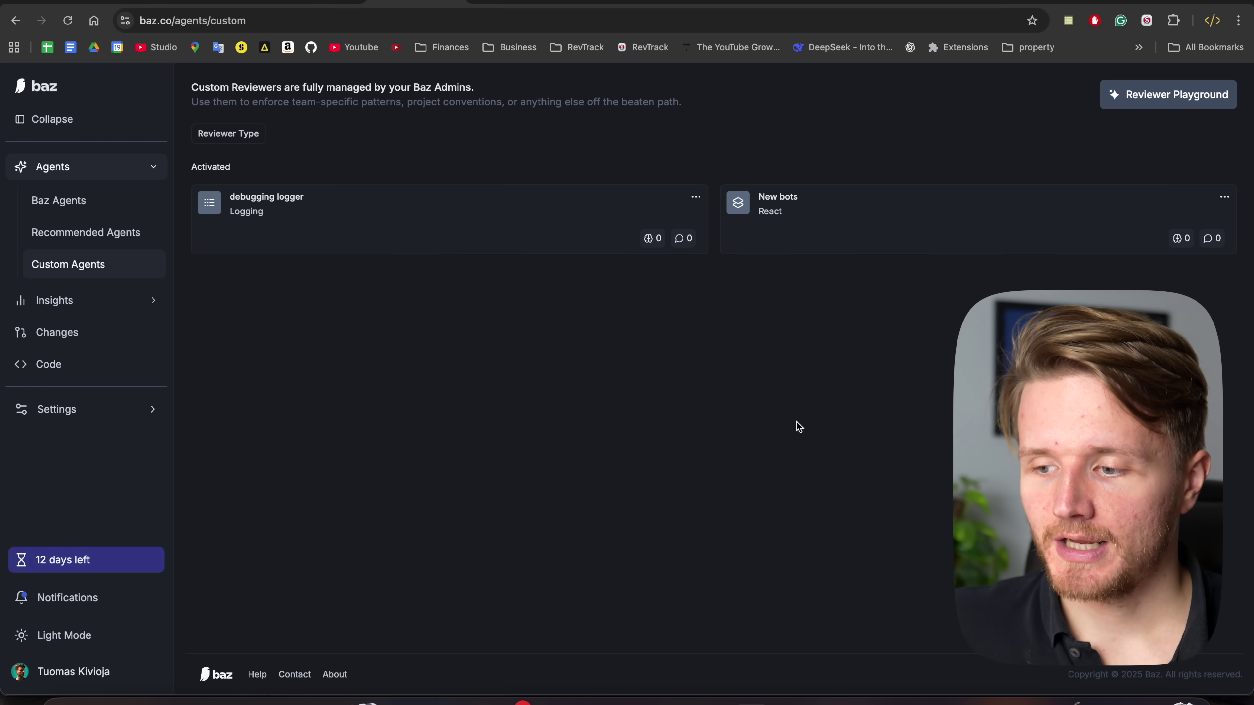
{"action": "left_click", "coordinate": [1133, 98]}
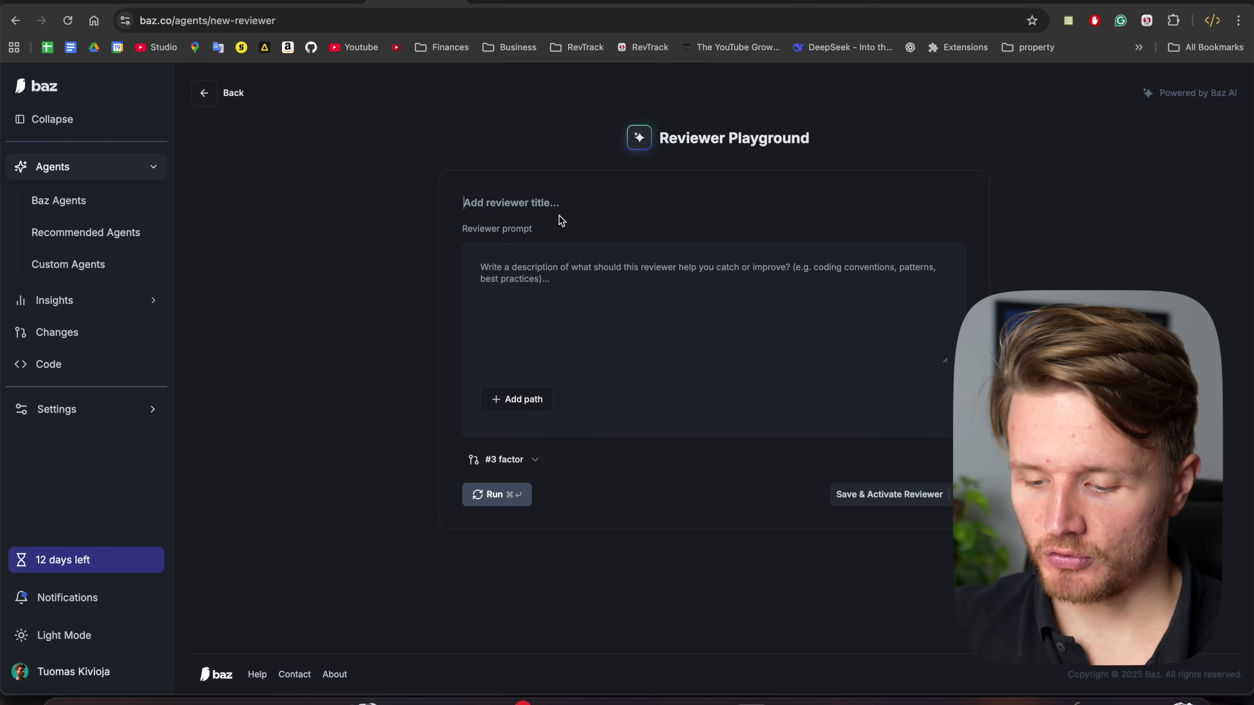
{"action": "type", "text": "Debugger lo"}
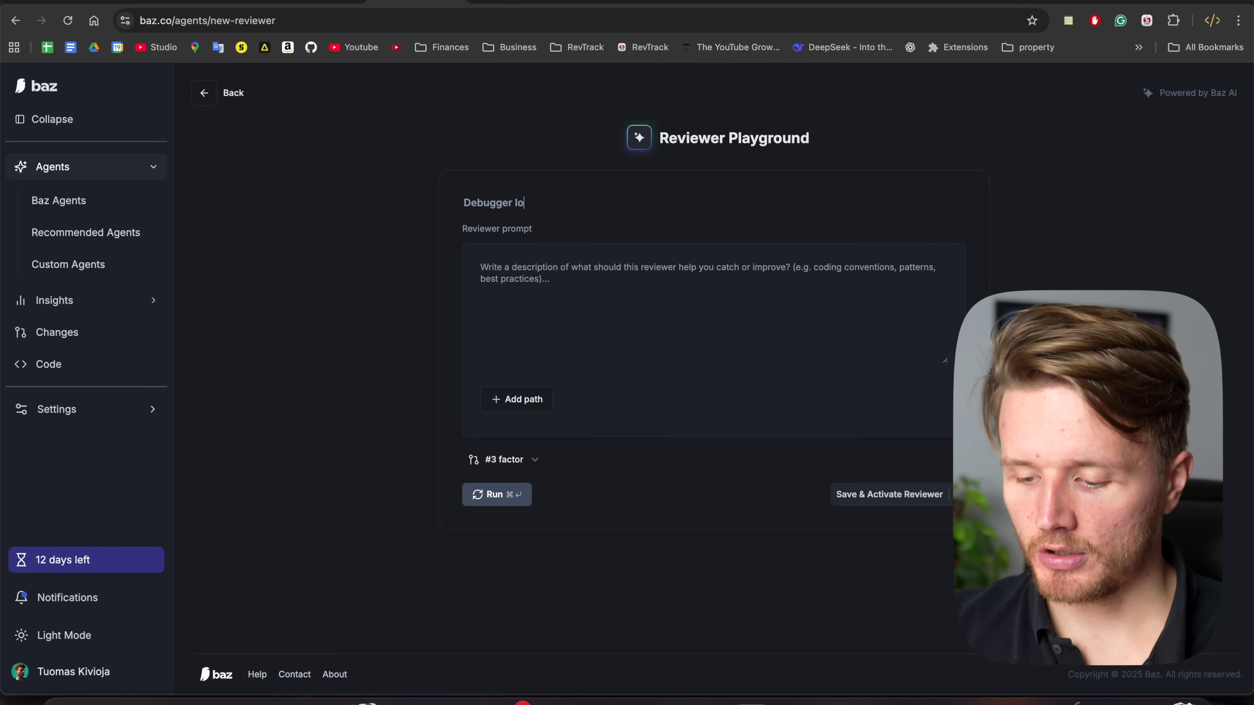
{"action": "type", "text": "gger"}
{"action": "left_click", "coordinate": [633, 289]}
{"action": "type", "text": "Add console logs for debugging inside all endpoints in the server"}
Reread the Debugger logger prompt and highlight the Reviewer Playground heading
{"action": "left_click_drag", "start_coordinate": [481, 267], "coordinate": [627, 260]}
{"action": "key", "text": "Left"}
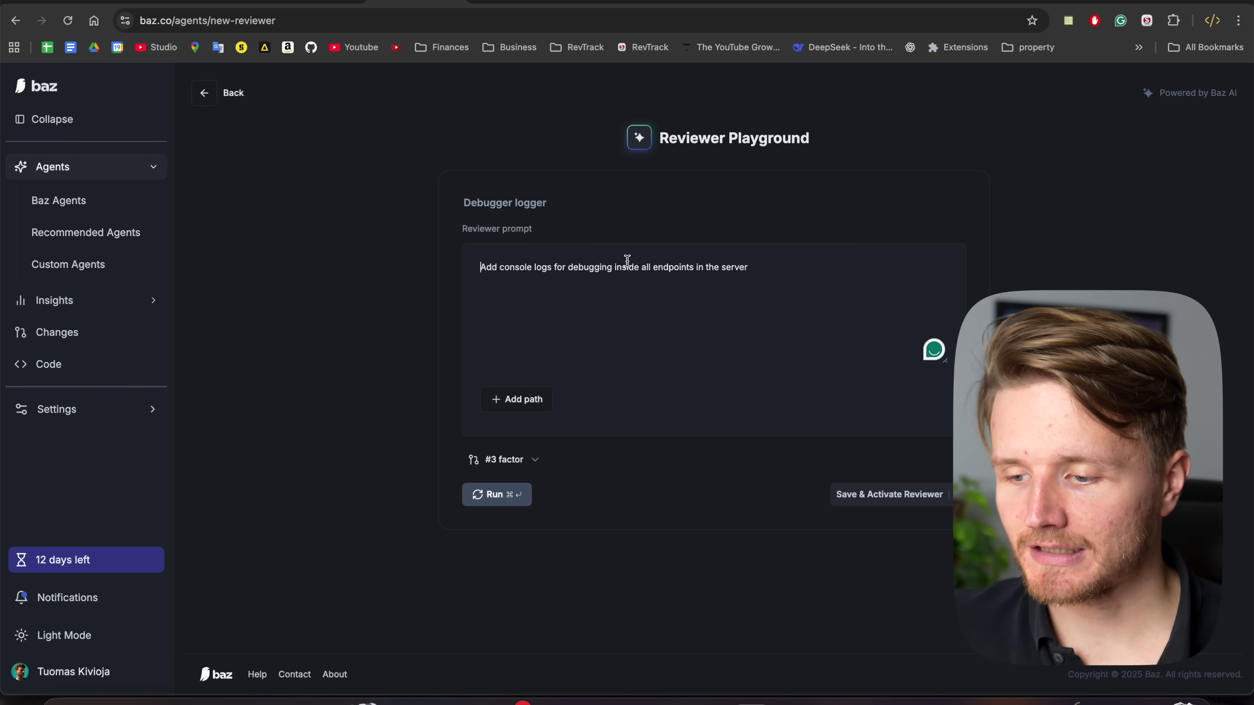
{"action": "left_click", "coordinate": [698, 267]}
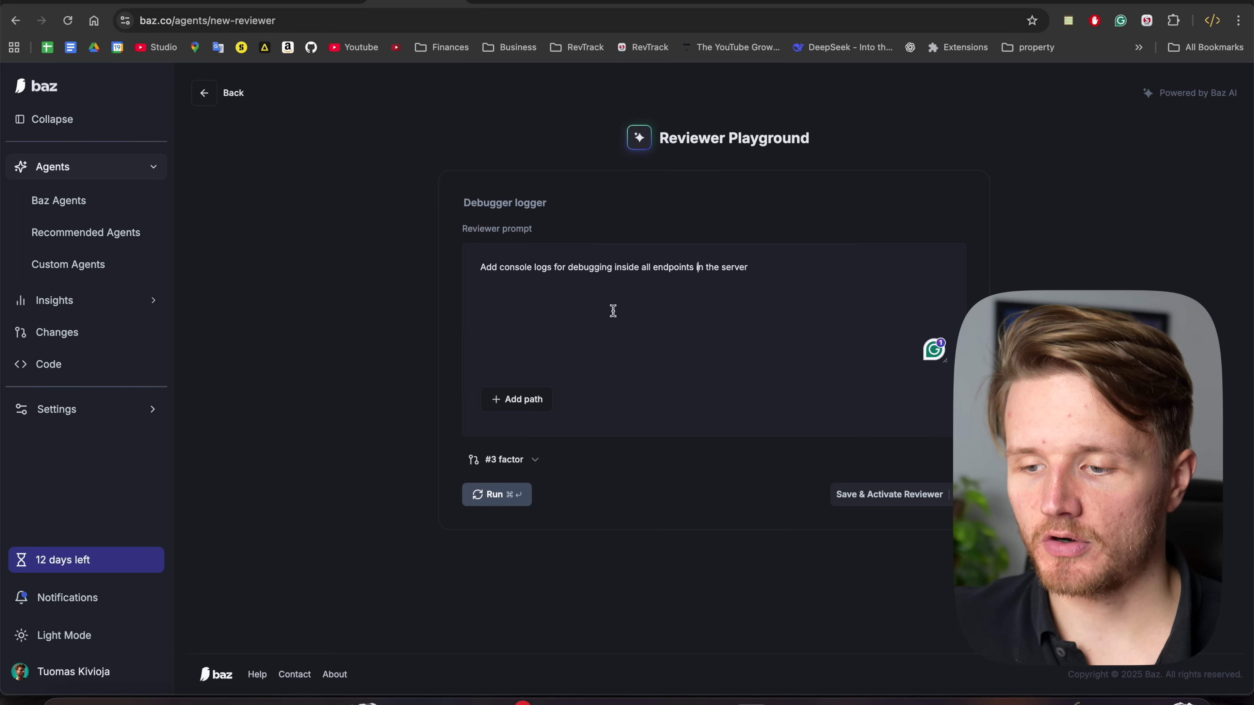
{"action": "left_click_drag", "start_coordinate": [662, 137], "coordinate": [730, 139]}
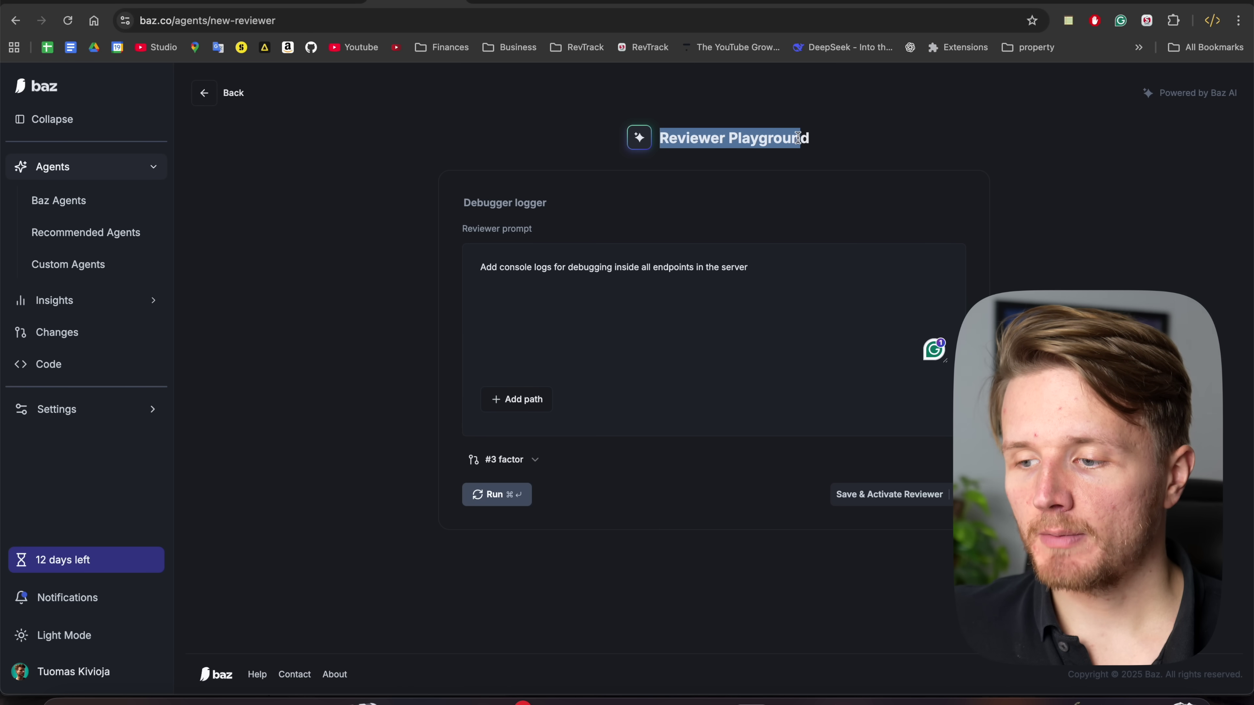
{"action": "left_click_drag", "start_coordinate": [798, 138], "coordinate": [858, 163]}
{"action": "left_click", "coordinate": [1127, 248]}
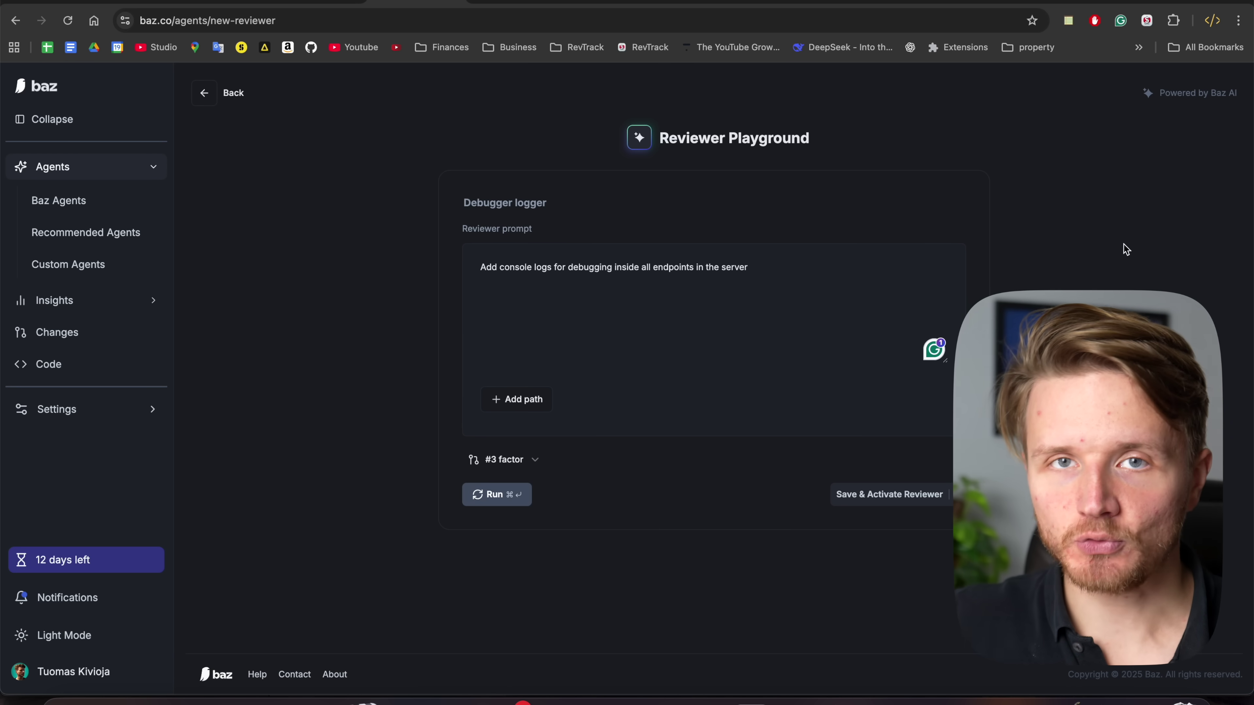
Choose the "#2 refactor" pull request as the test target and run the Debugger logger reviewer on it
{"action": "left_click", "coordinate": [509, 459]}
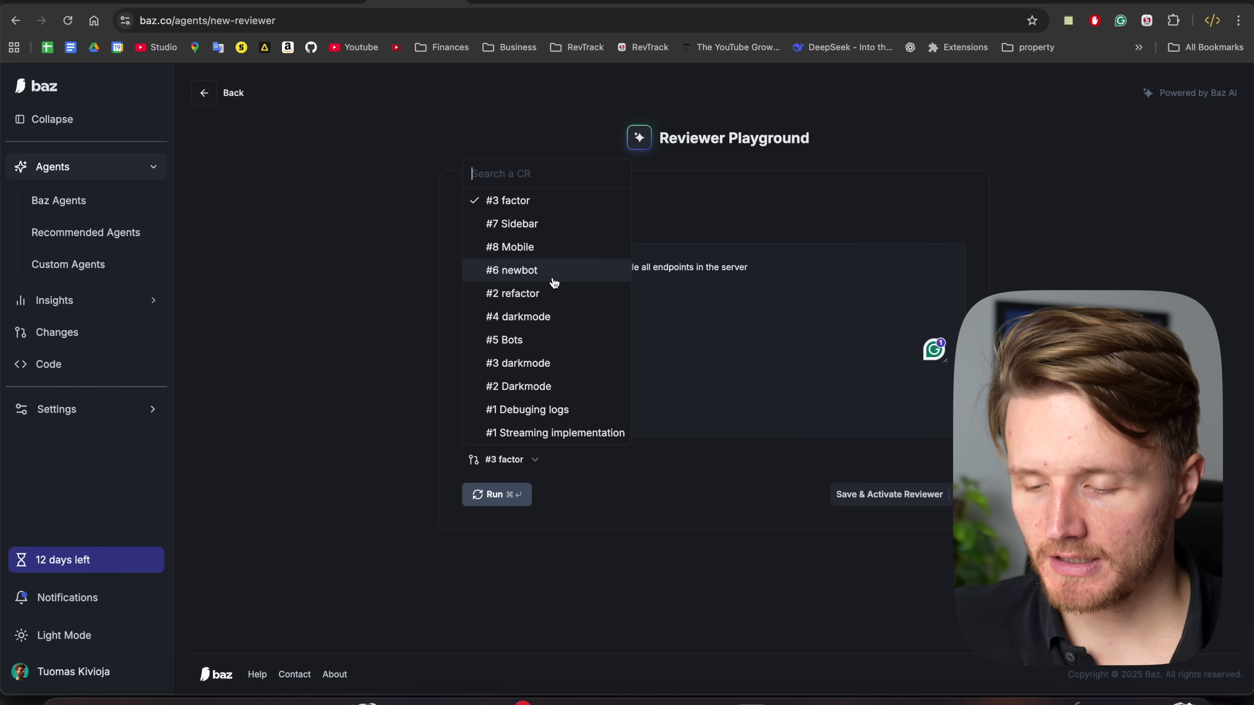
{"action": "left_click", "coordinate": [555, 294]}
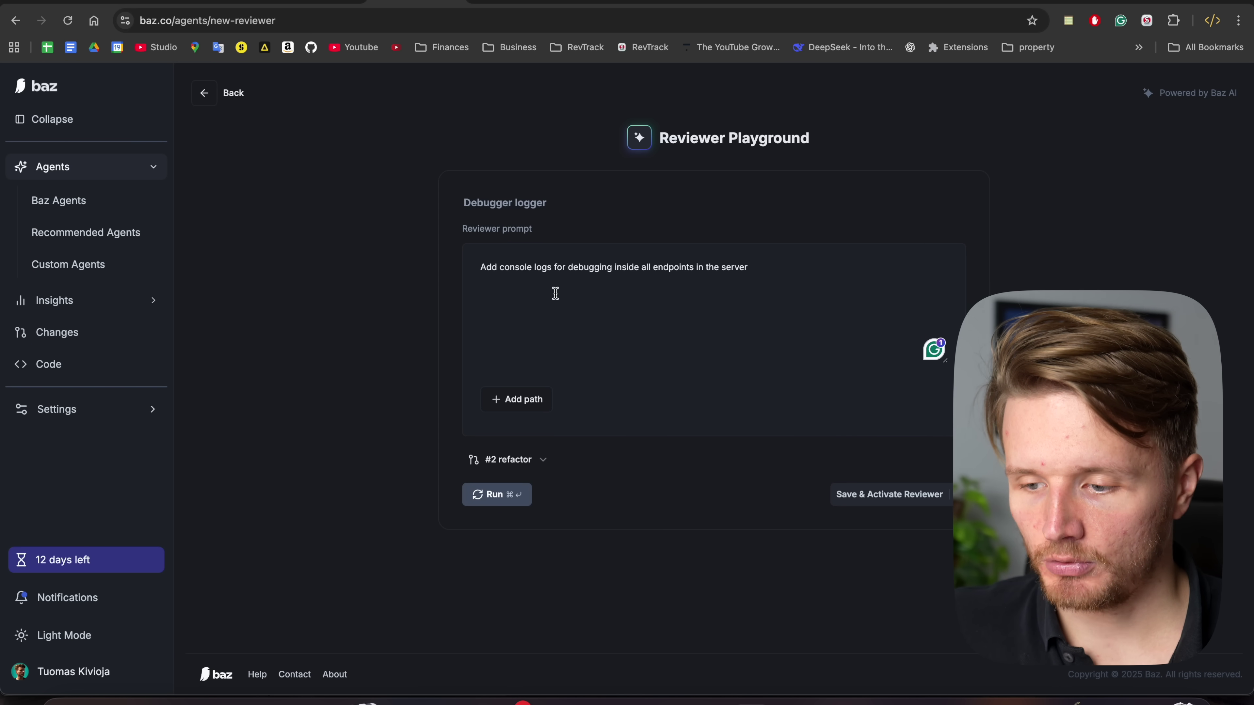
{"action": "left_click", "coordinate": [506, 494]}
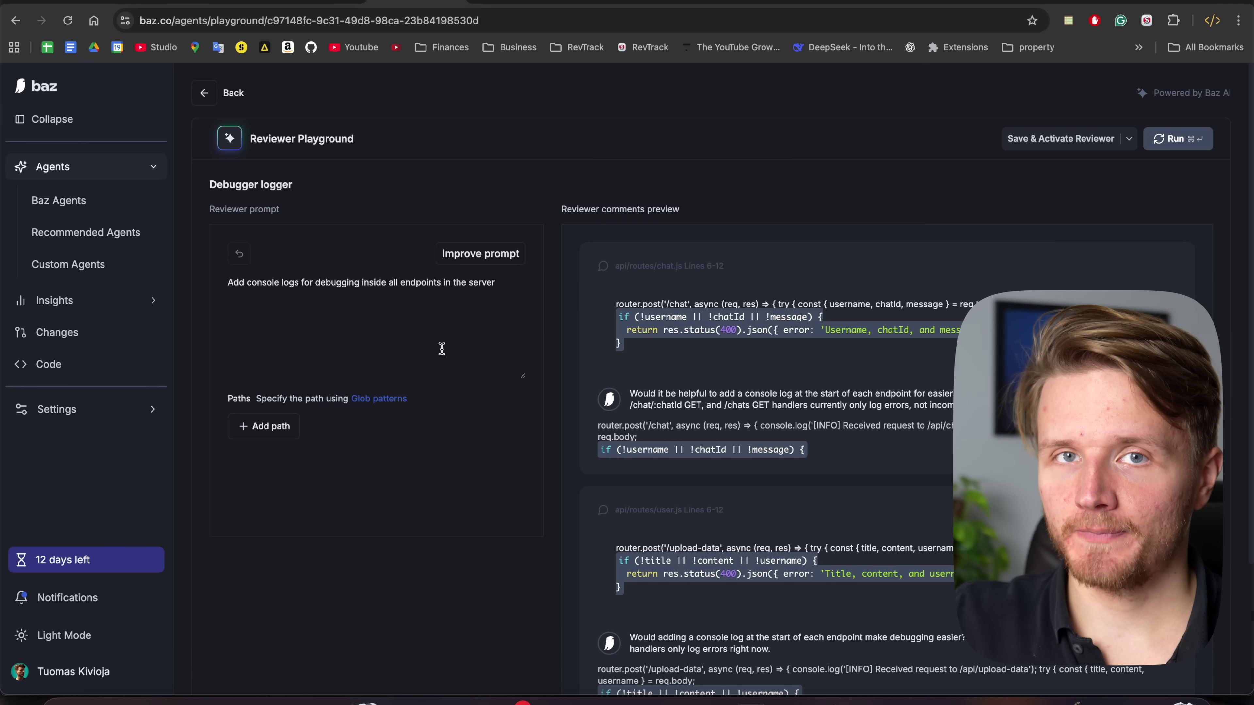
Check the previewed reviewer comments on the '/chat' and '/upload-data' routes, and save and activate the Debugger logger reviewer
{"action": "scroll", "coordinate": [686, 363], "scroll_direction": "down", "scroll_amount": 3}
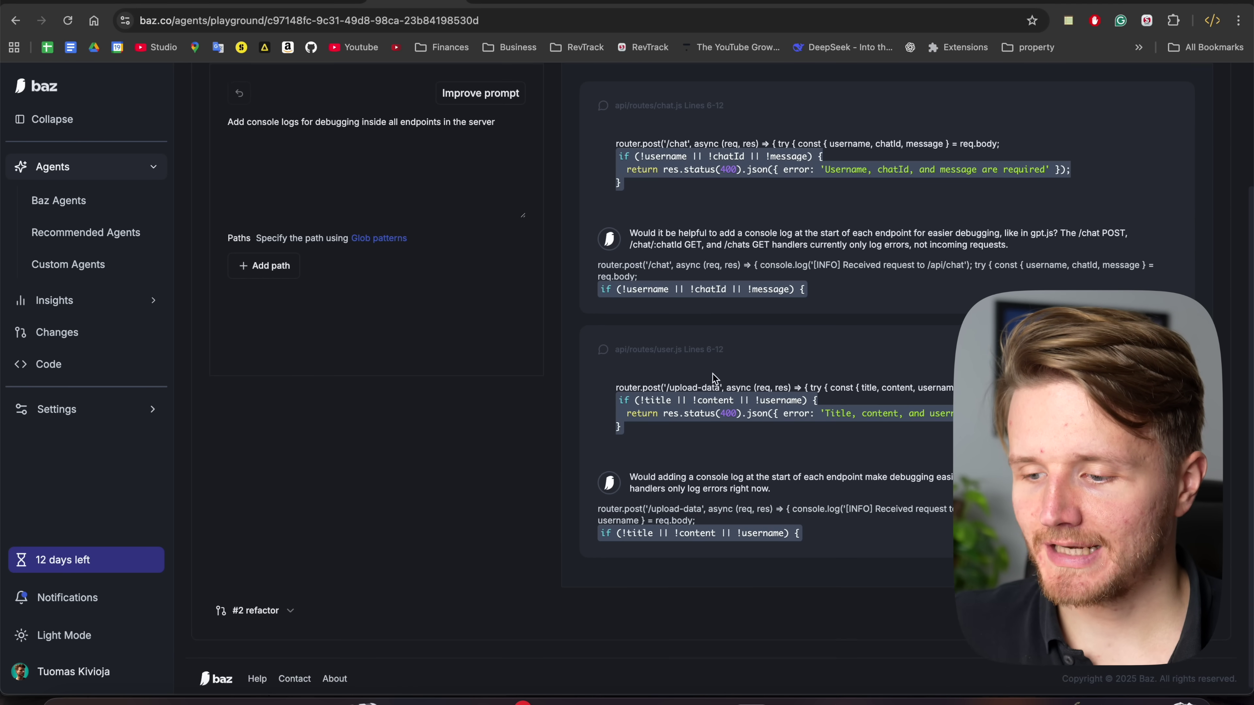
{"action": "scroll", "coordinate": [770, 457], "scroll_direction": "up", "scroll_amount": 2}
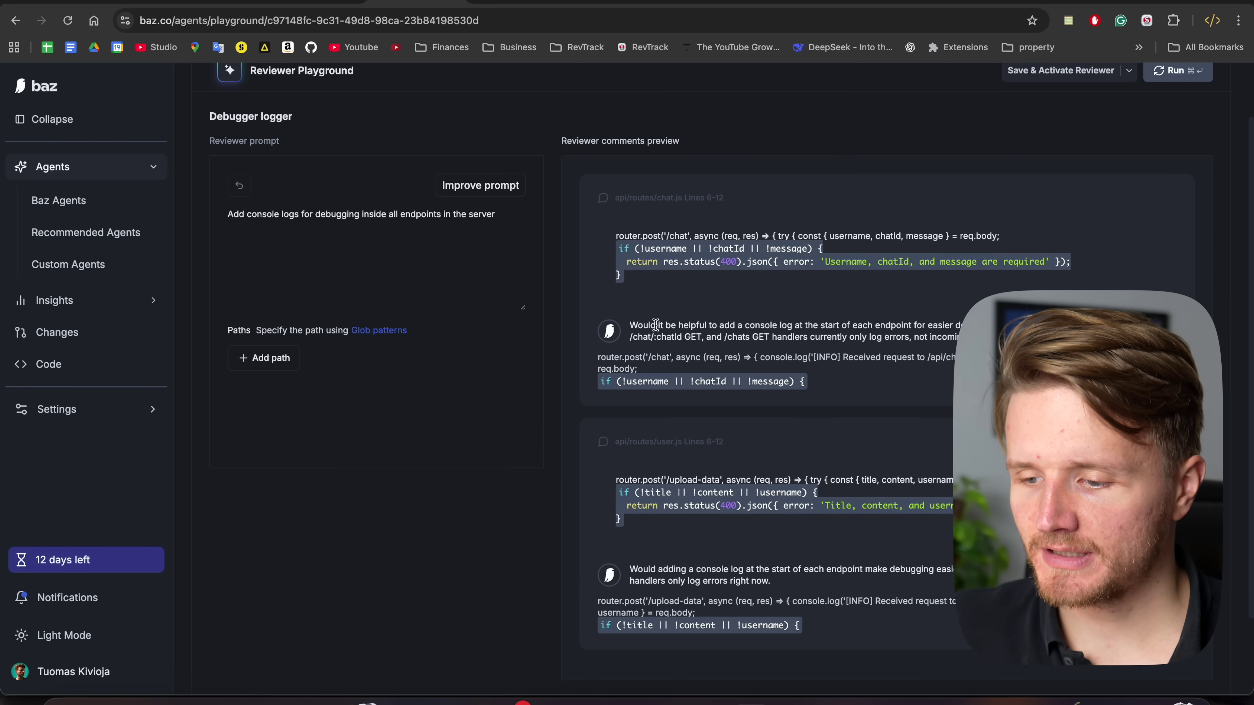
{"action": "left_click_drag", "start_coordinate": [631, 325], "coordinate": [944, 325]}
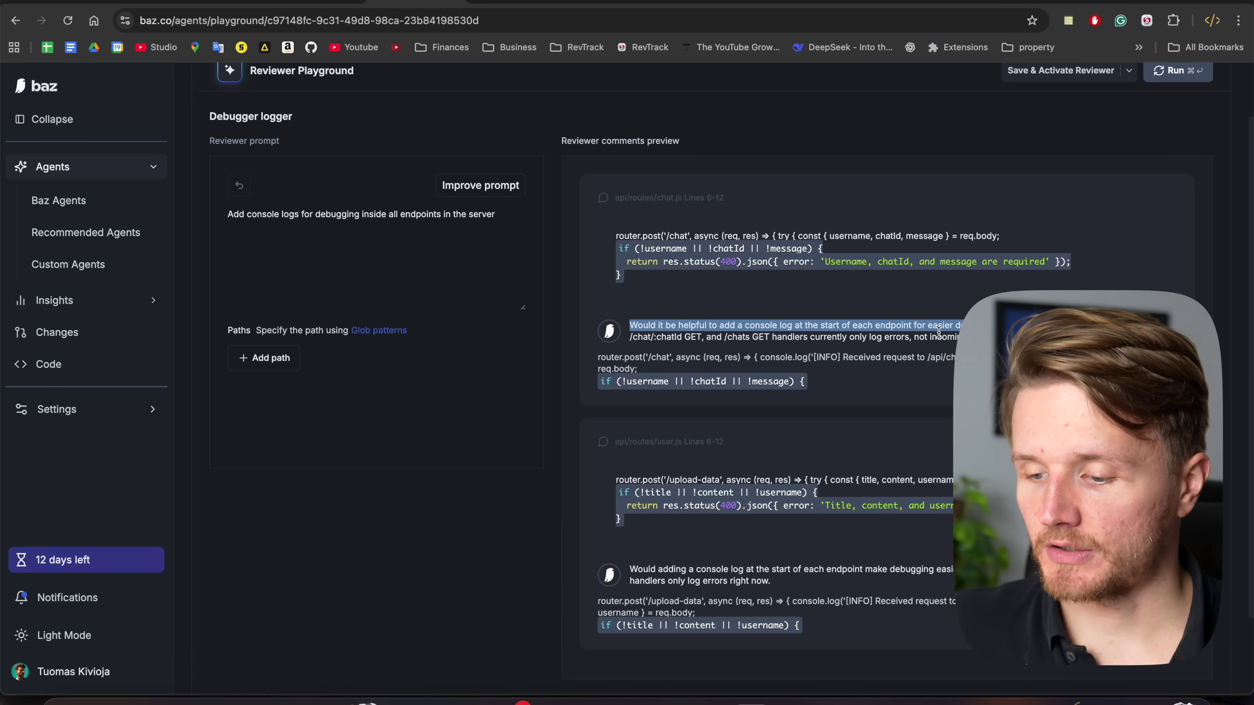
{"action": "scroll", "coordinate": [939, 331], "scroll_direction": "down", "scroll_amount": 2}
{"action": "left_click_drag", "start_coordinate": [637, 473], "coordinate": [825, 476]}
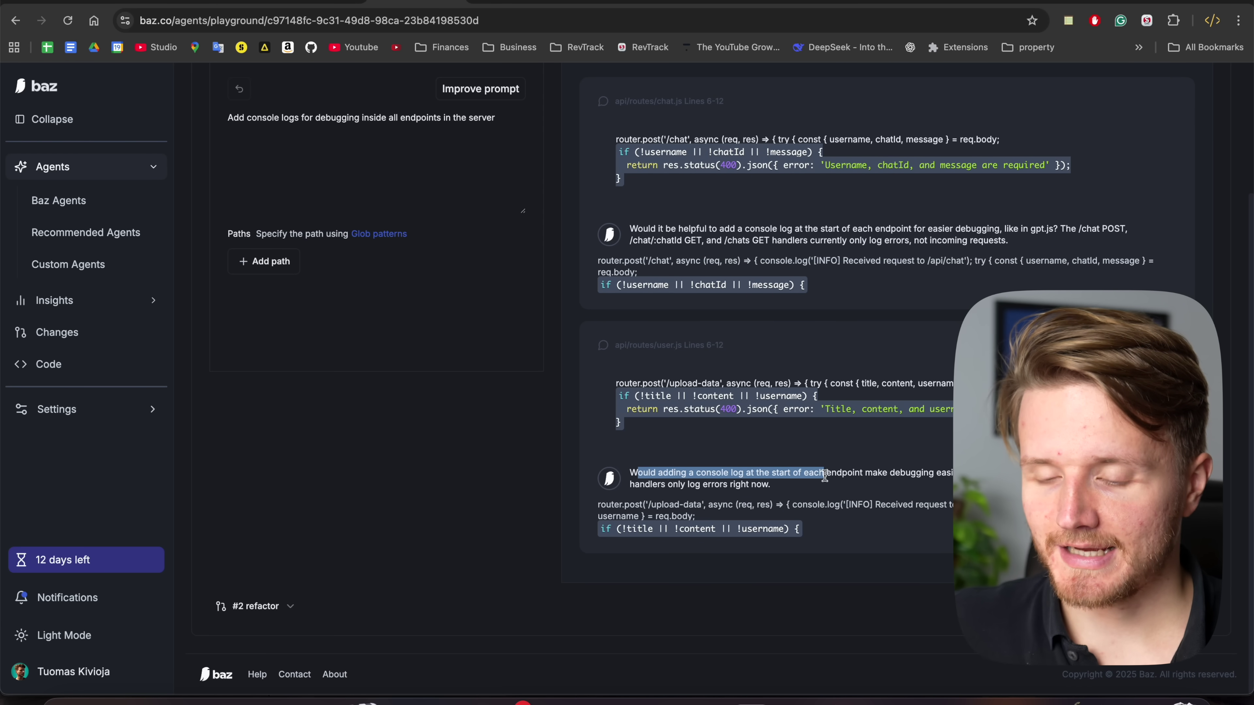
{"action": "scroll", "coordinate": [826, 482], "scroll_direction": "up", "scroll_amount": 3}
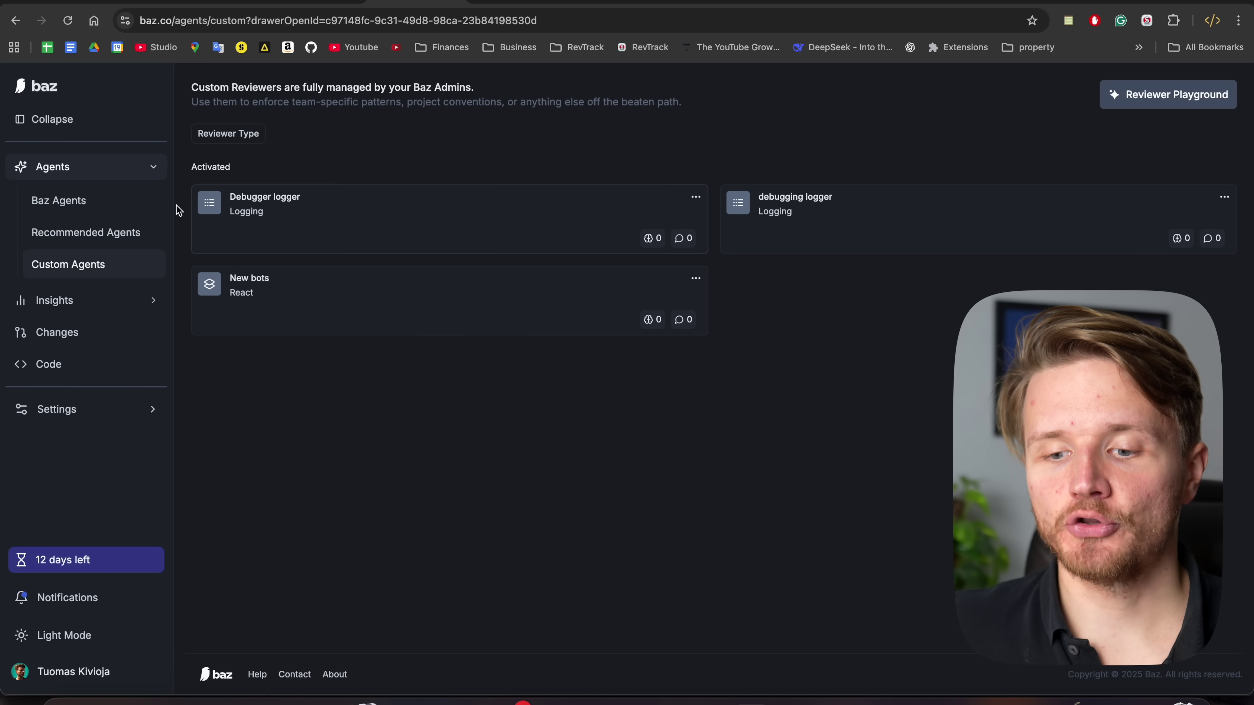
Look through the Baz-maintained agents and the custom agents to compare the two lists
{"action": "left_click", "coordinate": [59, 200]}
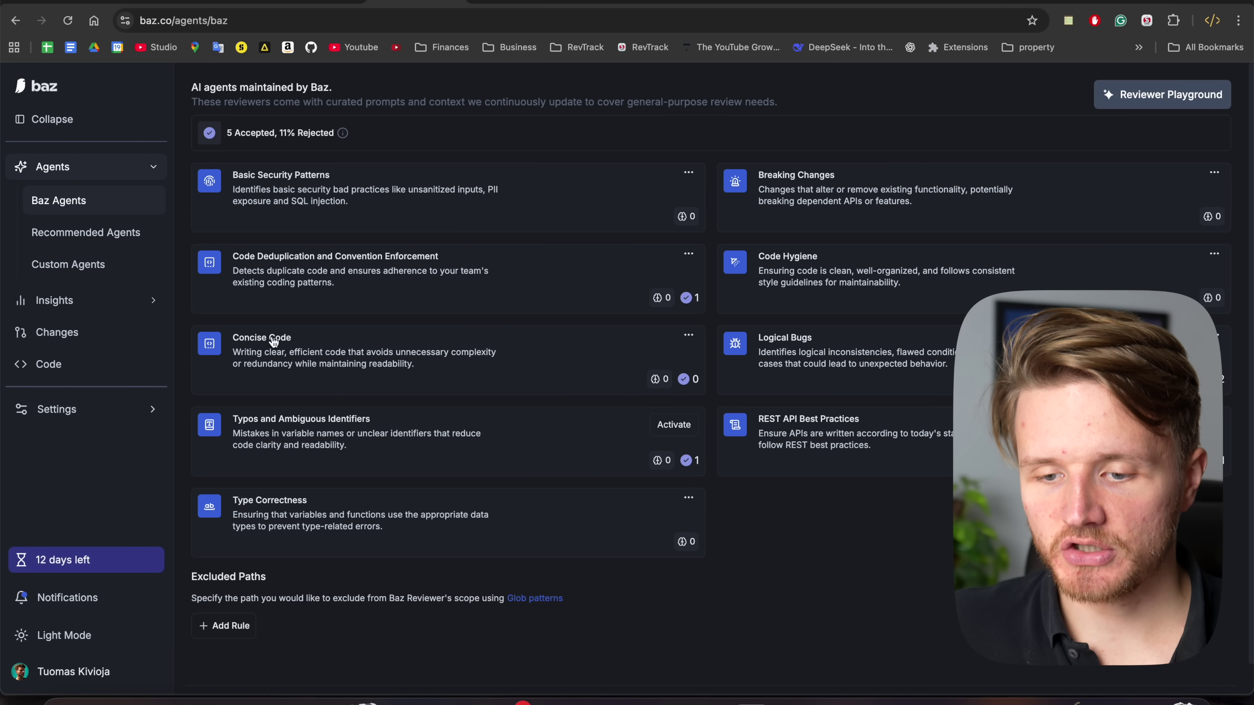
{"action": "left_click", "coordinate": [102, 267]}
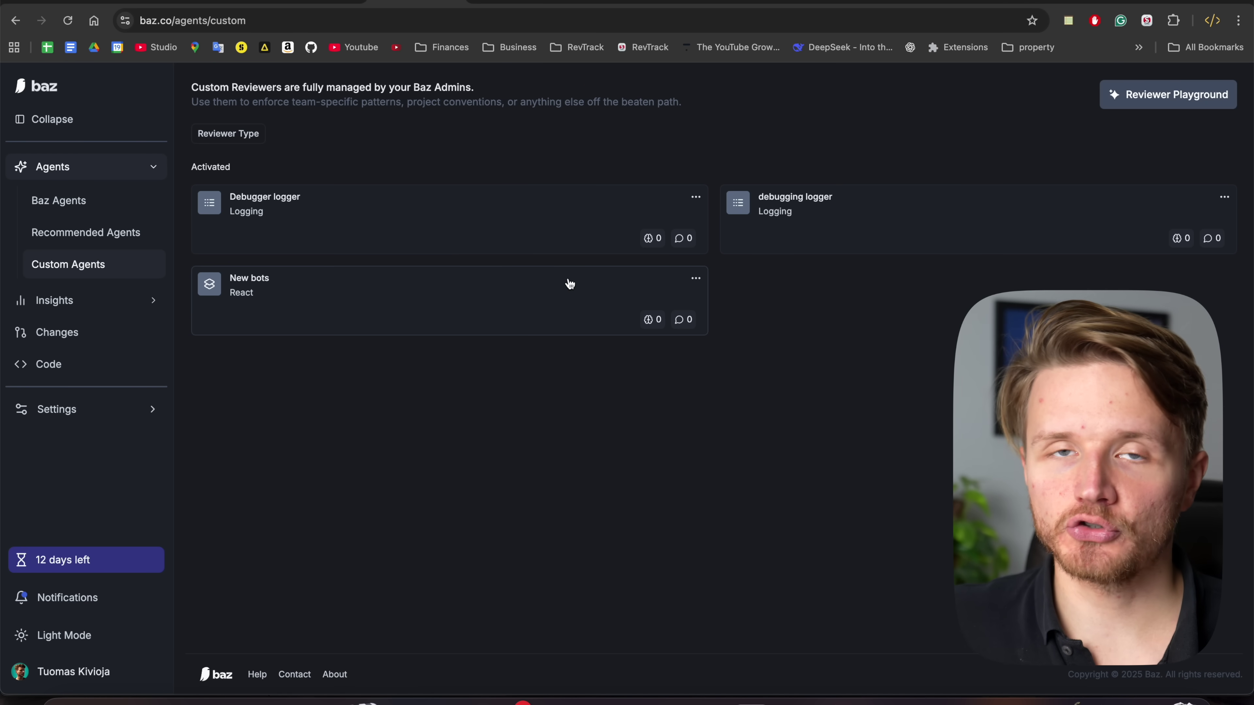
{"action": "left_click", "coordinate": [106, 202]}
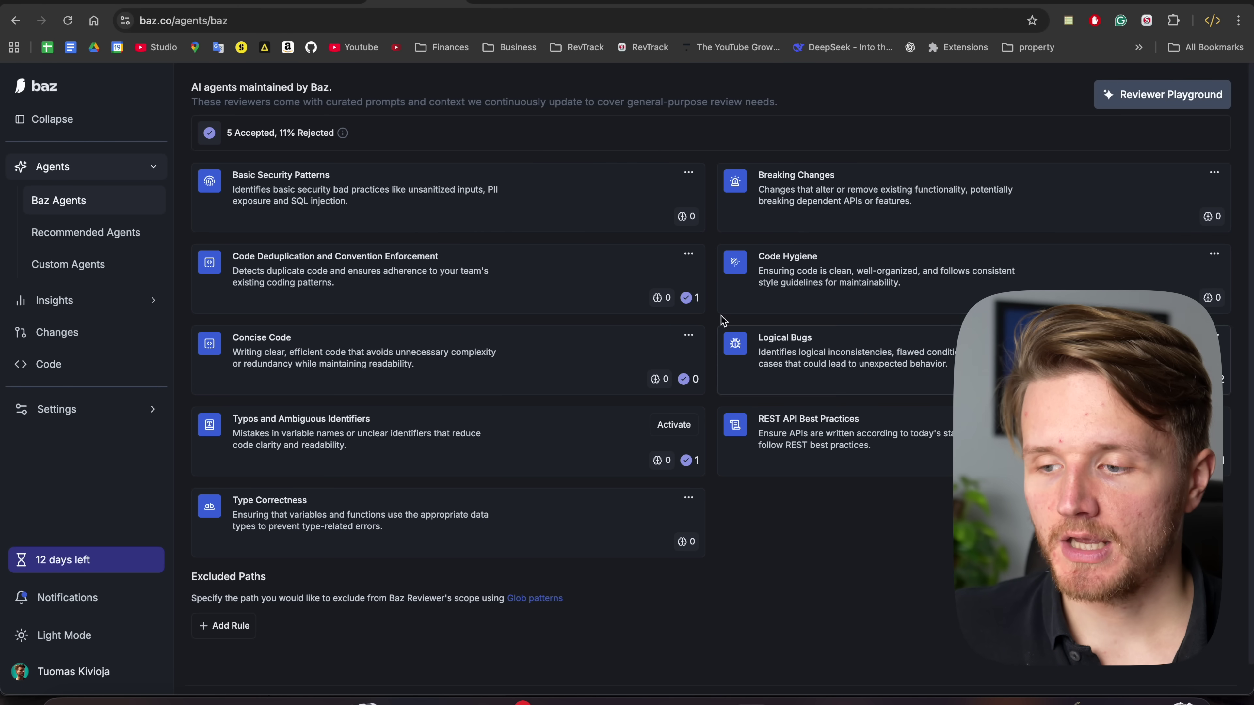
Check the Basic Security Patterns agent's details, close them, and open the reviewer configuration settings
{"action": "left_click", "coordinate": [686, 178]}
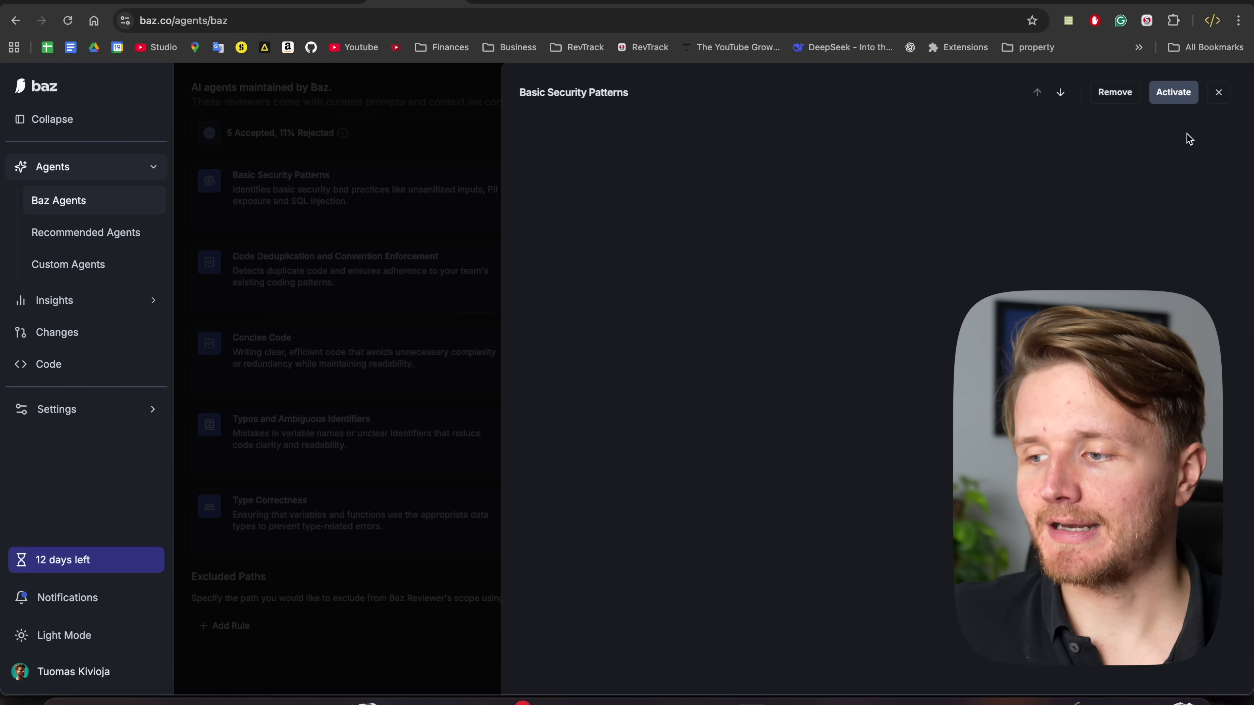
{"action": "left_click", "coordinate": [1220, 94]}
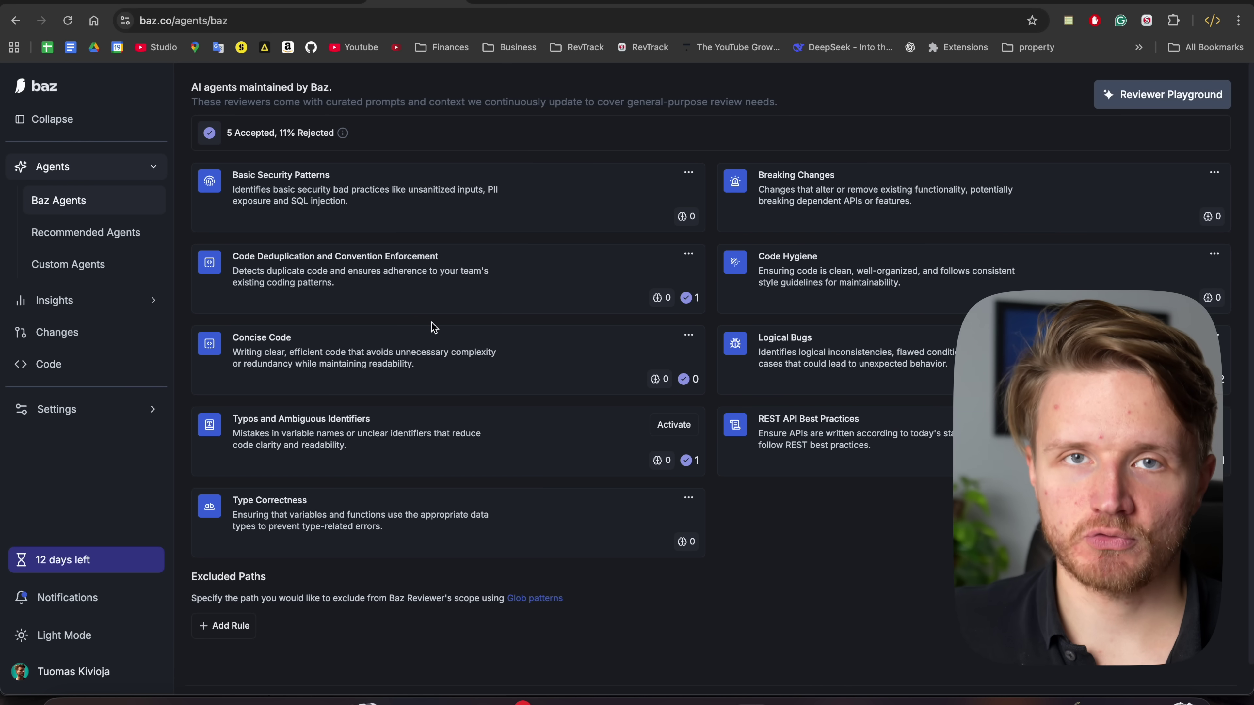
{"action": "left_click", "coordinate": [70, 410]}
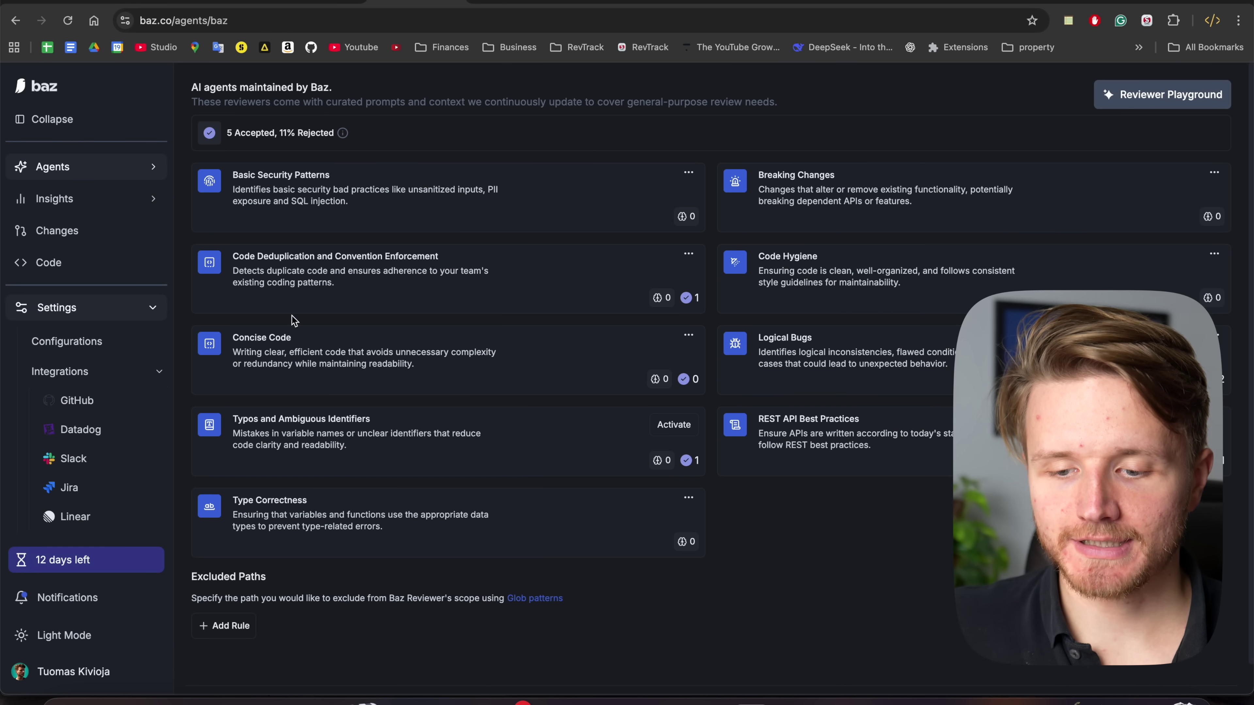
{"action": "left_click", "coordinate": [97, 349]}
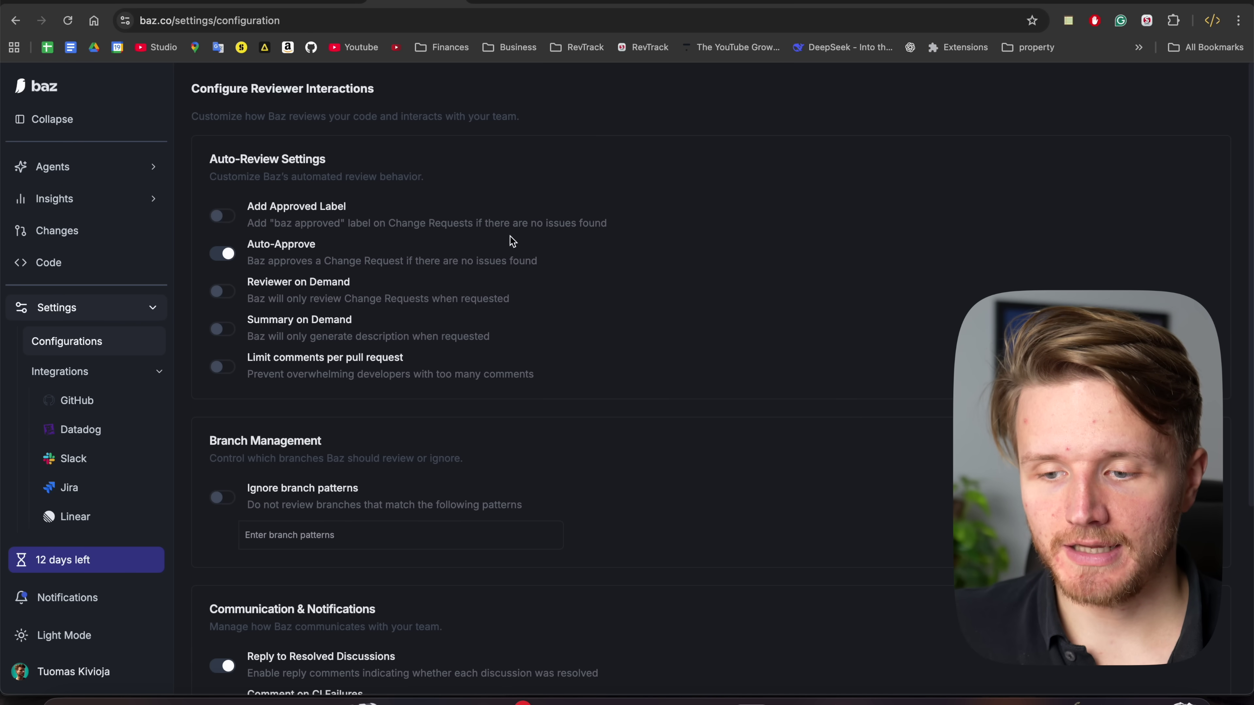
Try toggling Add Approved Label and Auto-Approve, switching each one back to its original state
{"action": "left_click", "coordinate": [216, 220]}
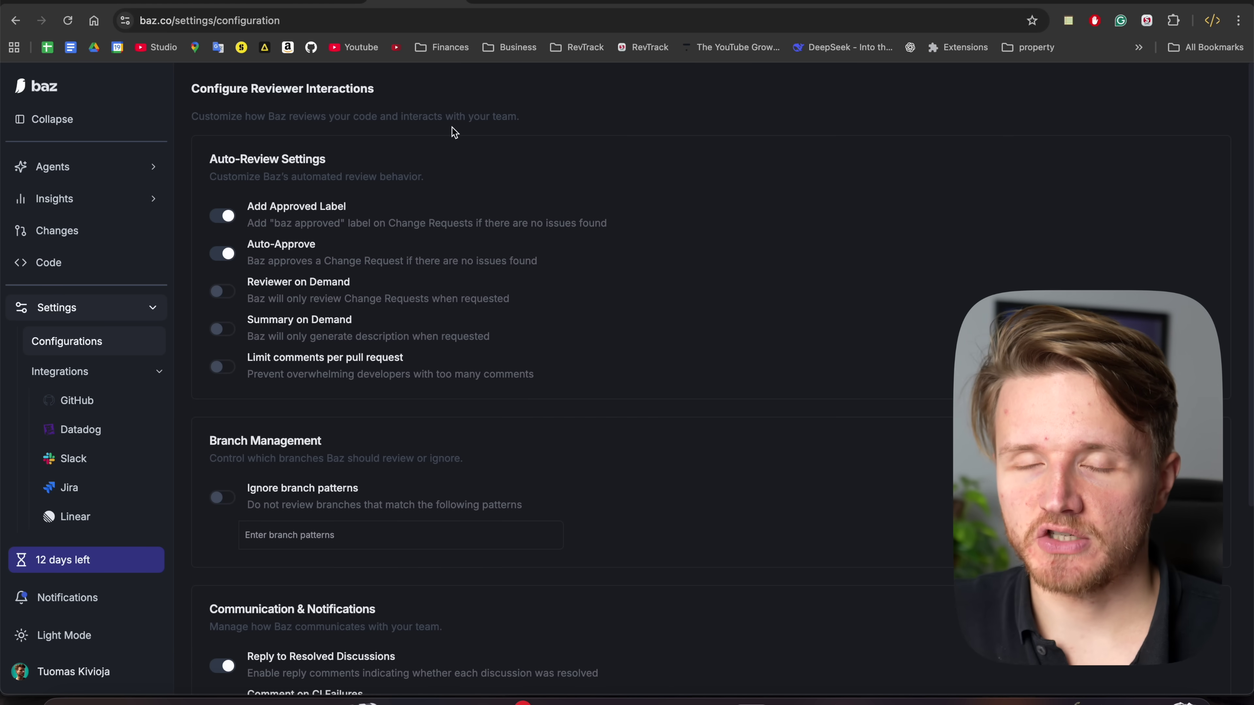
{"action": "left_click", "coordinate": [219, 220]}
{"action": "scroll", "coordinate": [301, 296], "scroll_direction": "down", "scroll_amount": 1}
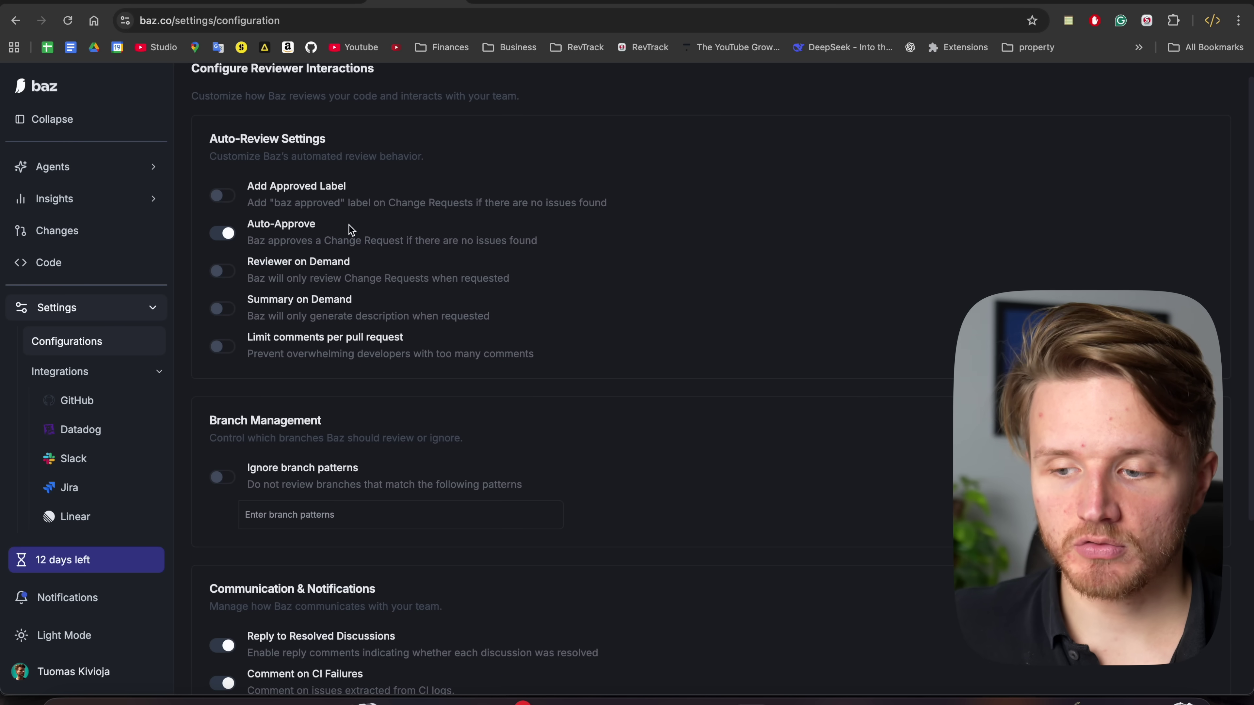
{"action": "left_click", "coordinate": [222, 235]}
{"action": "left_click", "coordinate": [224, 236]}
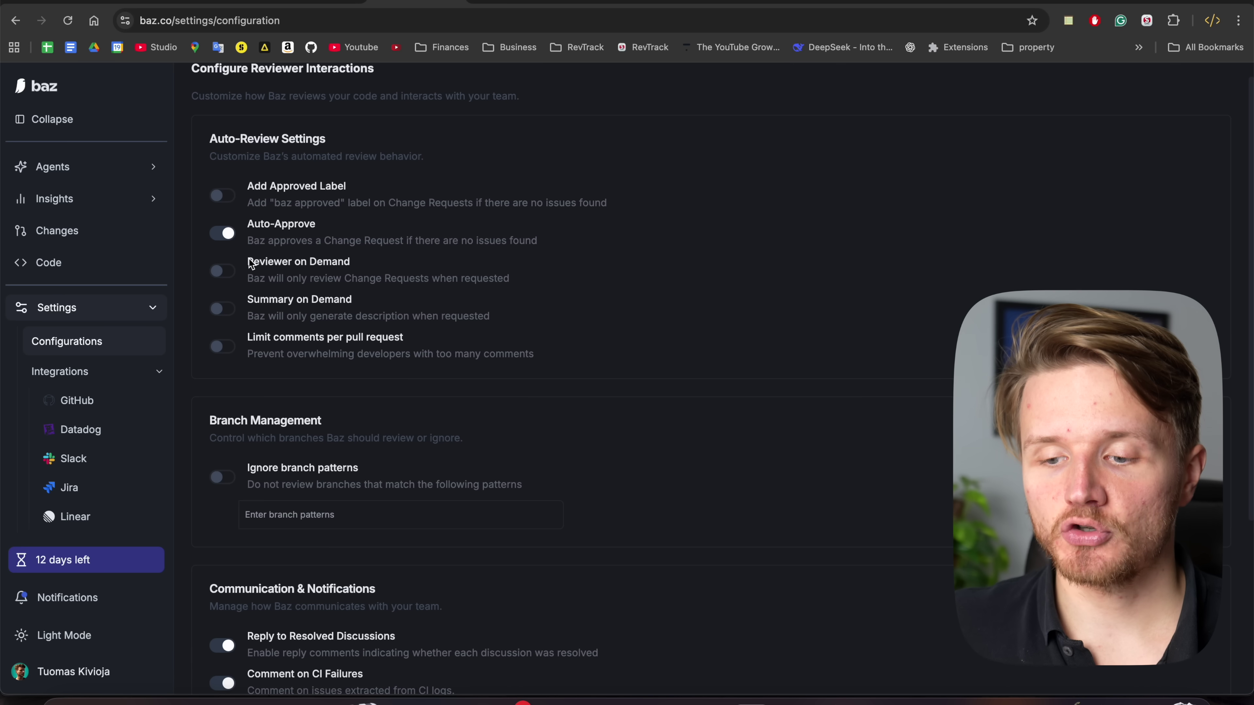
Enable Reviewer on Demand and look over the branch management, communication and integration status settings
{"action": "left_click", "coordinate": [218, 273]}
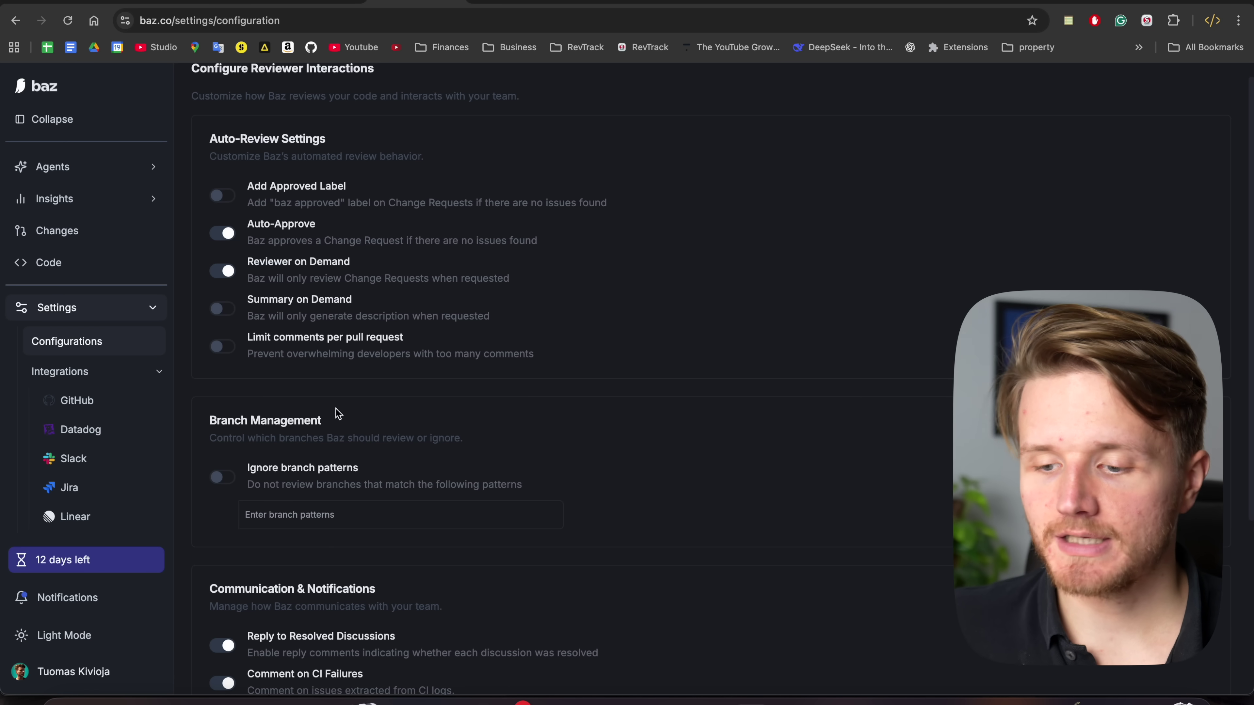
{"action": "scroll", "coordinate": [427, 406], "scroll_direction": "down", "scroll_amount": 3}
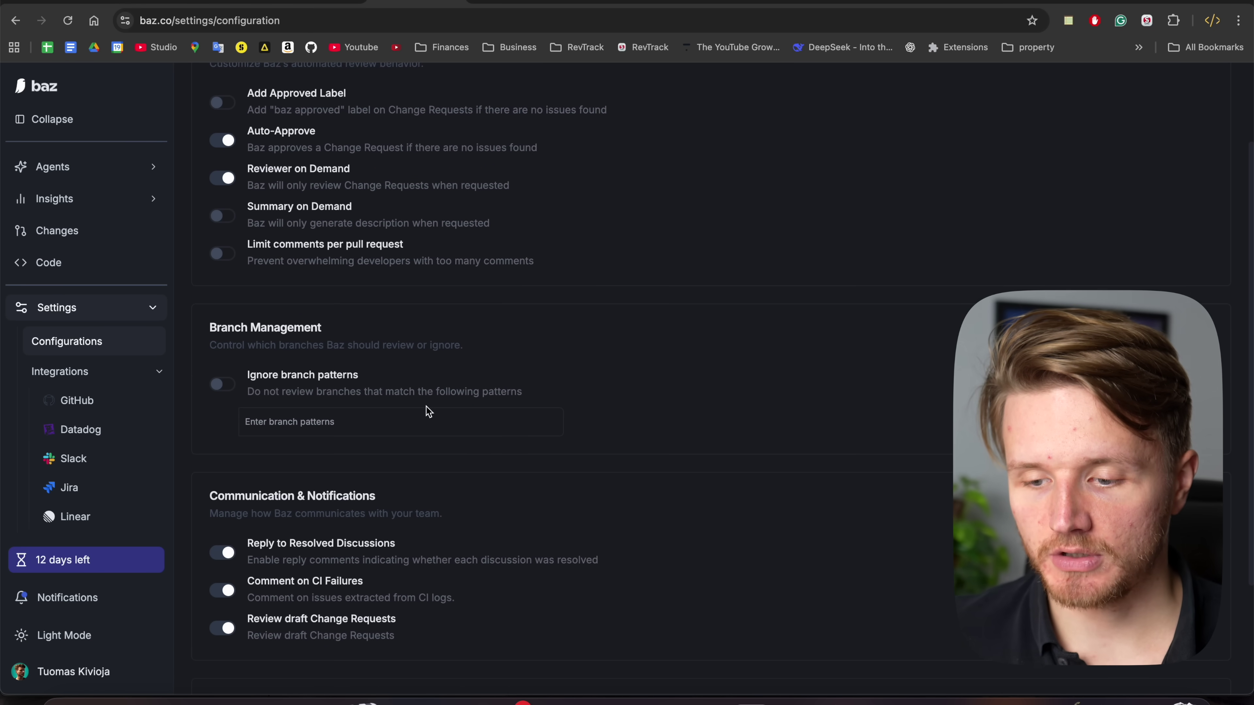
{"action": "scroll", "coordinate": [427, 408], "scroll_direction": "down", "scroll_amount": 5}
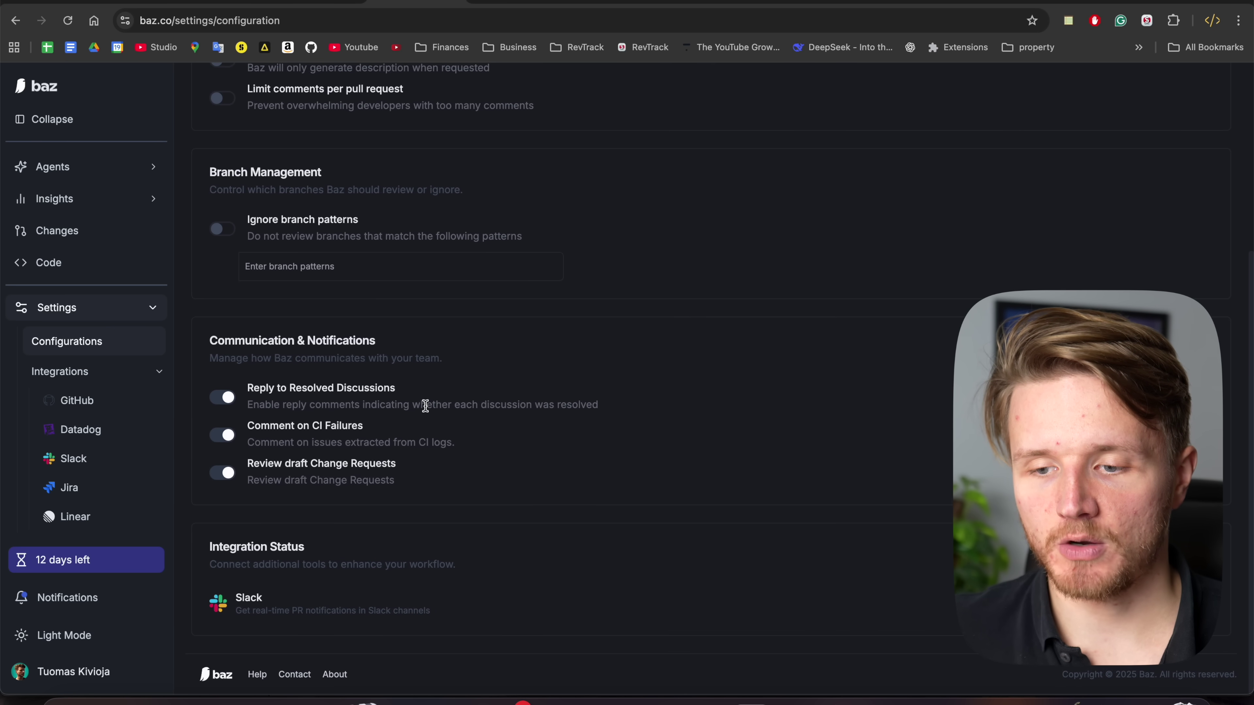
{"action": "scroll", "coordinate": [425, 405], "scroll_direction": "up", "scroll_amount": 5}
{"action": "scroll", "coordinate": [425, 405], "scroll_direction": "down", "scroll_amount": 6}
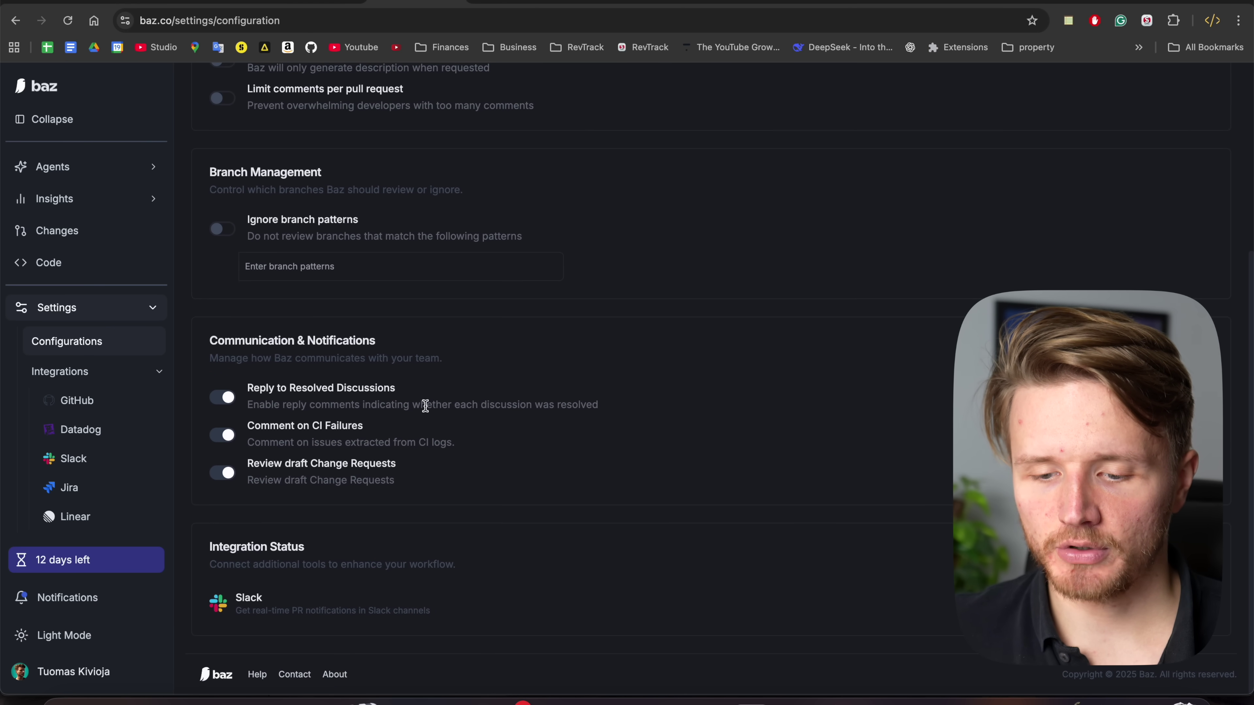
Look through the GitHub, Slack, Datadog and Linear integration settings
{"action": "left_click", "coordinate": [89, 402]}
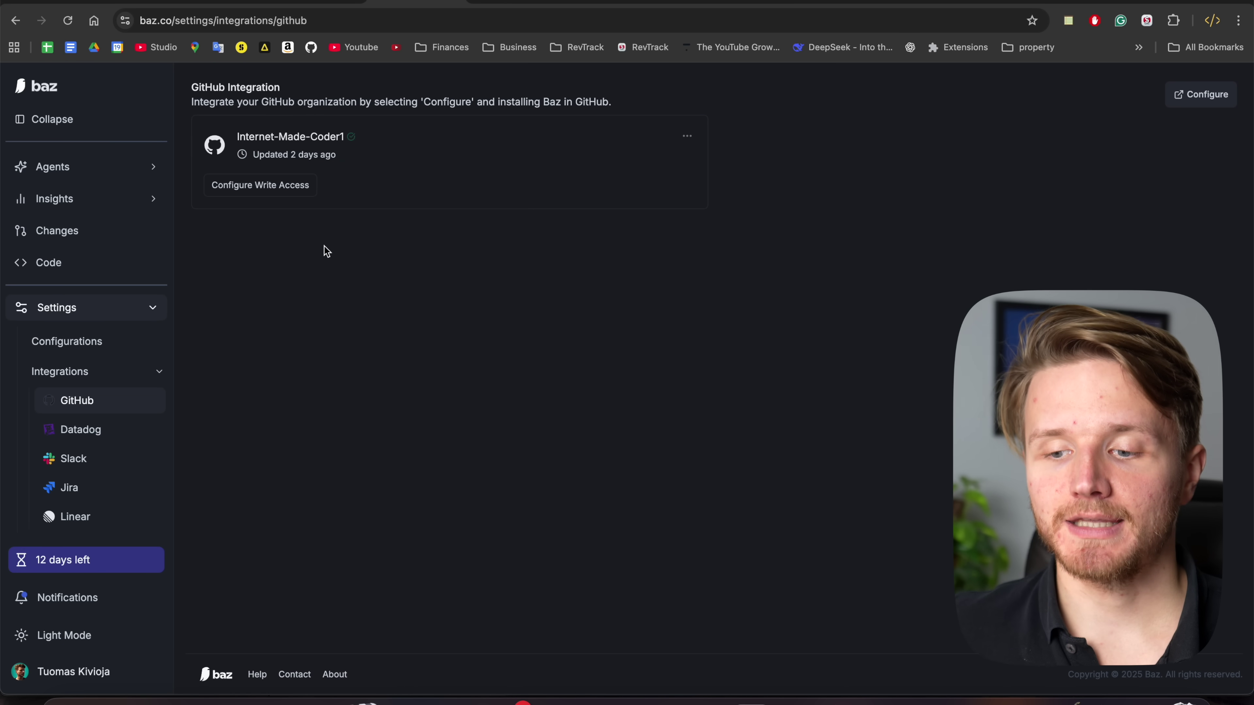
{"action": "left_click", "coordinate": [94, 458]}
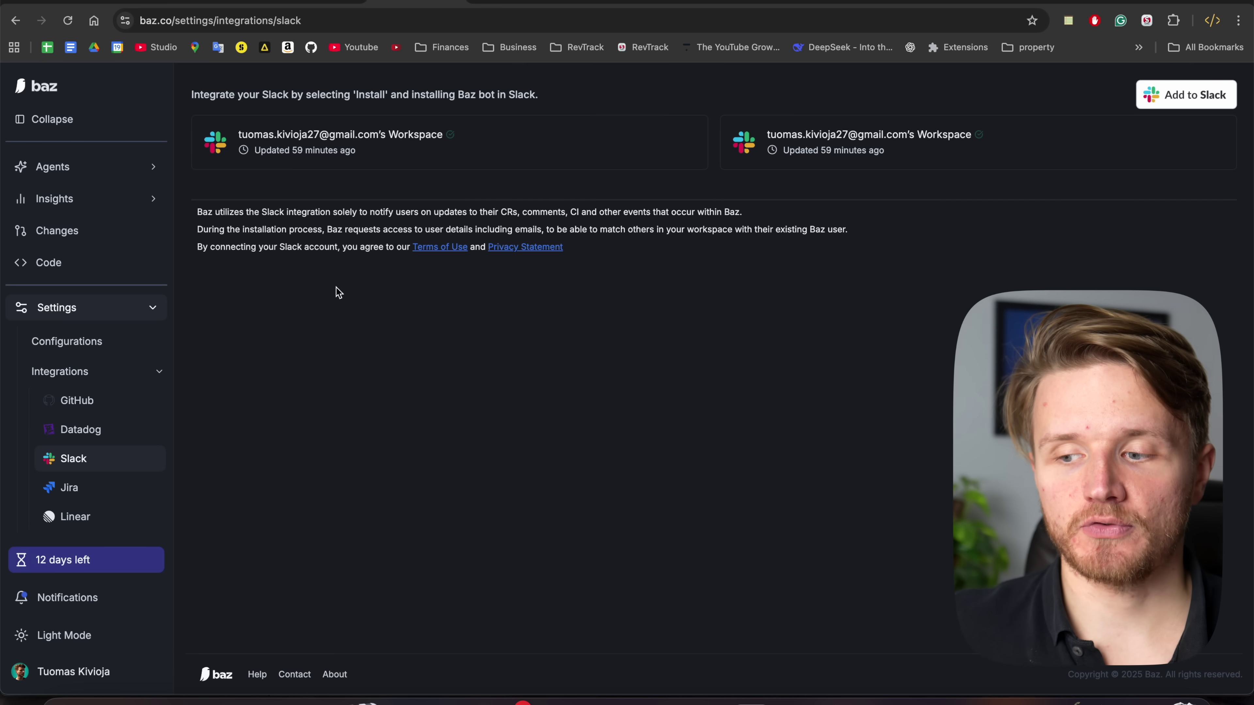
{"action": "left_click", "coordinate": [87, 435]}
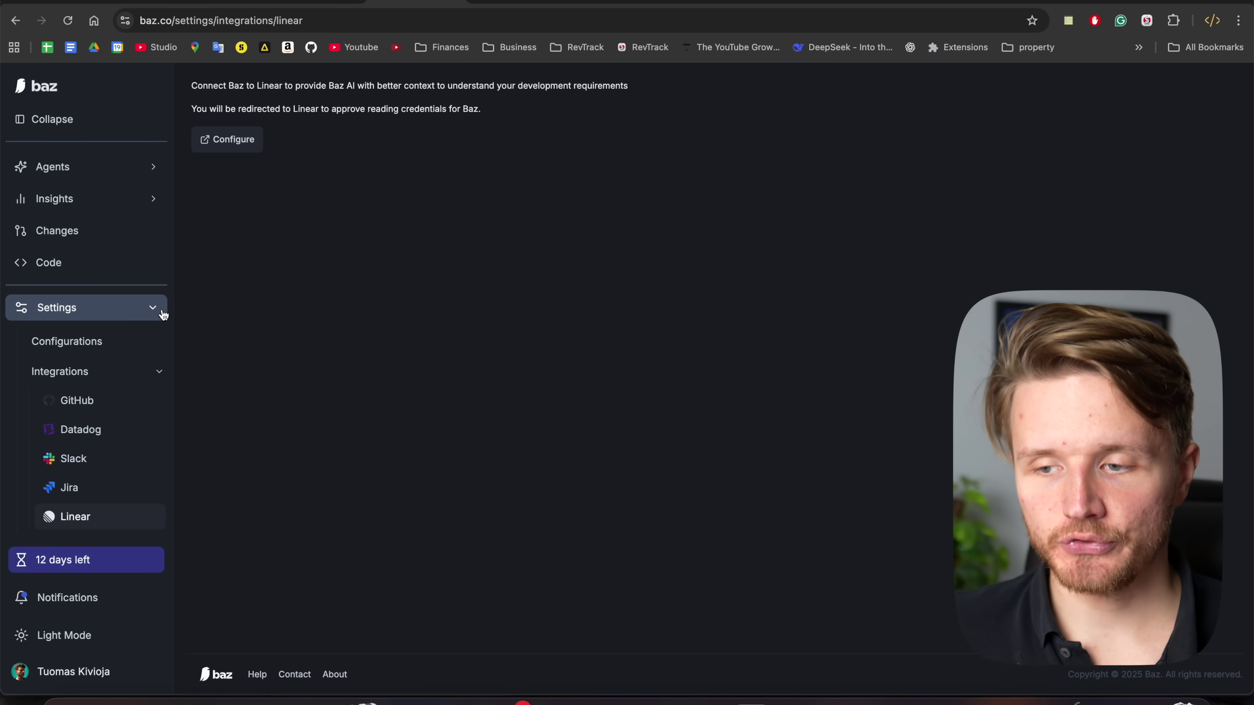
Examine the evaluation insights, including the rejected rate, accepted suggestions per agent type and the per-agent acceptance table
{"action": "left_click", "coordinate": [122, 200]}
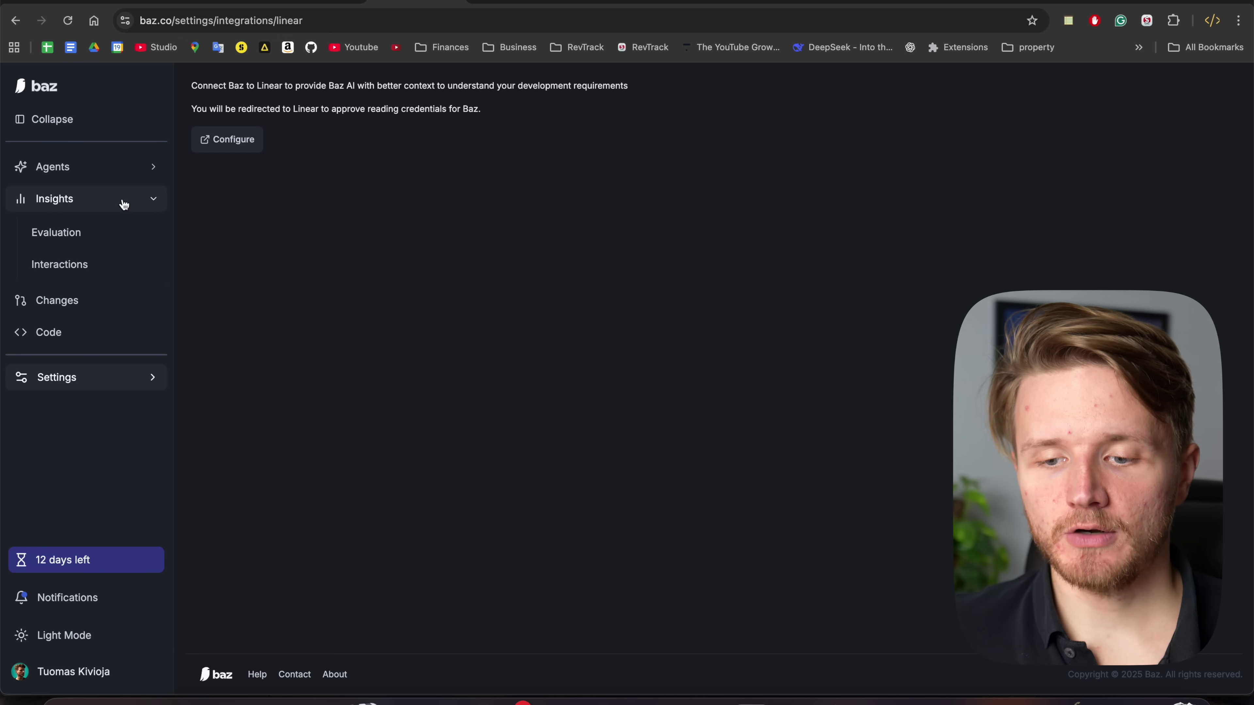
{"action": "left_click", "coordinate": [71, 236]}
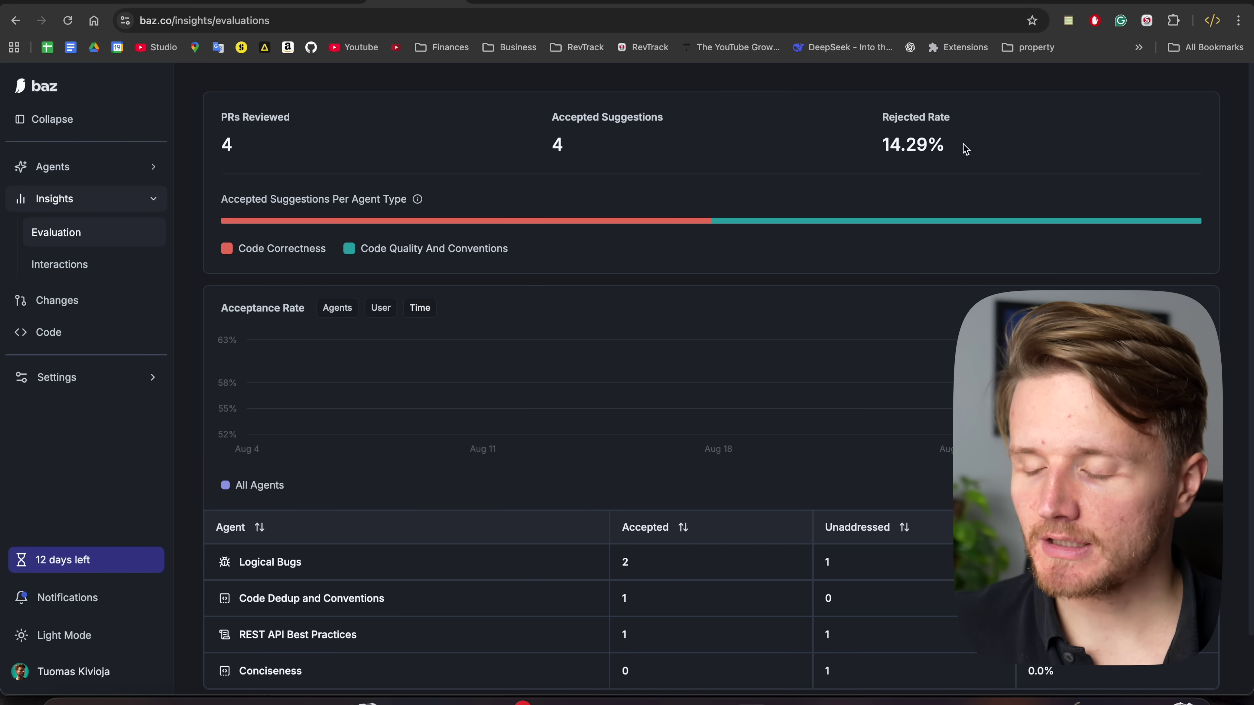
{"action": "left_click_drag", "start_coordinate": [966, 149], "coordinate": [883, 145]}
{"action": "left_click", "coordinate": [879, 144]}
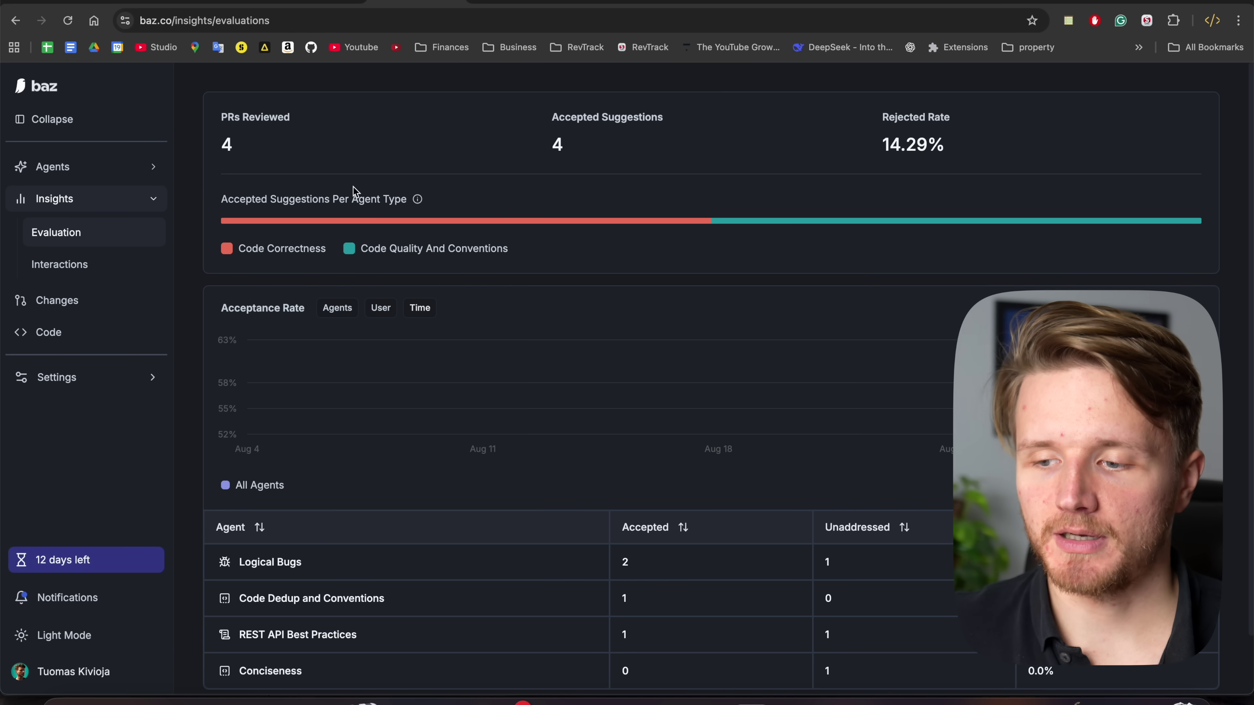
{"action": "mouse_move", "coordinate": [501, 225]}
{"action": "scroll", "coordinate": [515, 411], "scroll_direction": "down", "scroll_amount": 3}
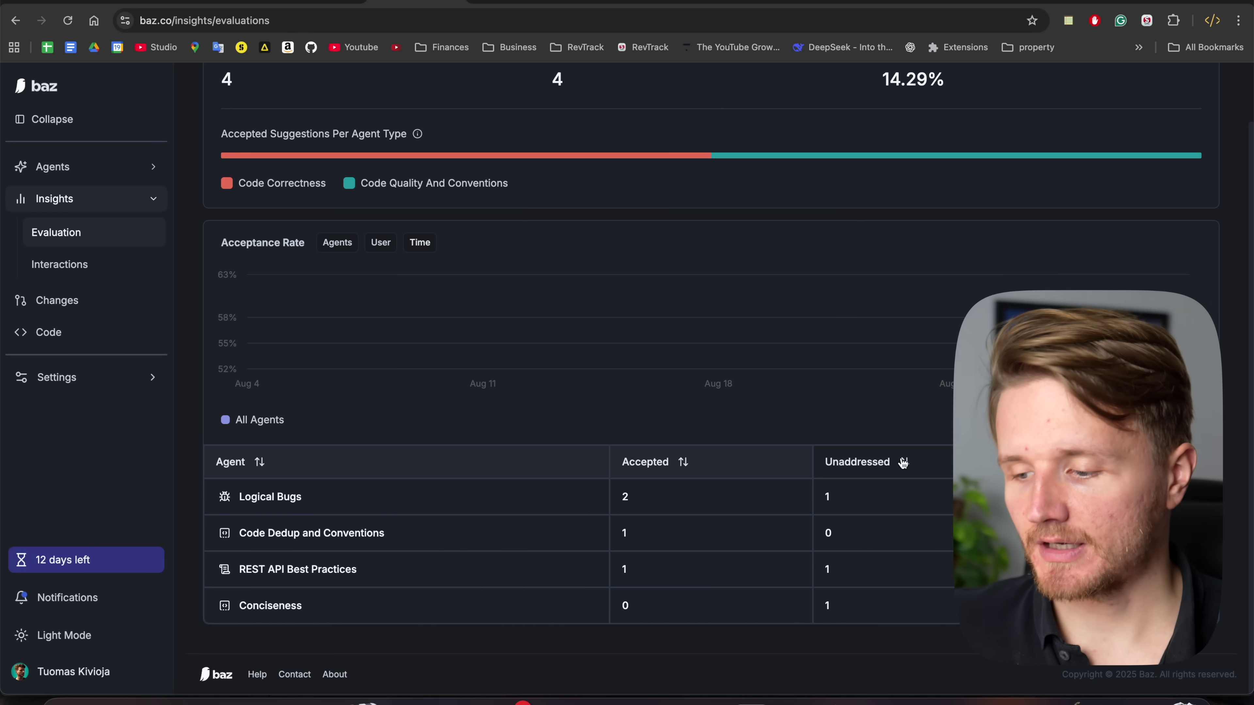
Browse the list of changes to look over the tracked pull requests and their review status
{"action": "left_click", "coordinate": [82, 300]}
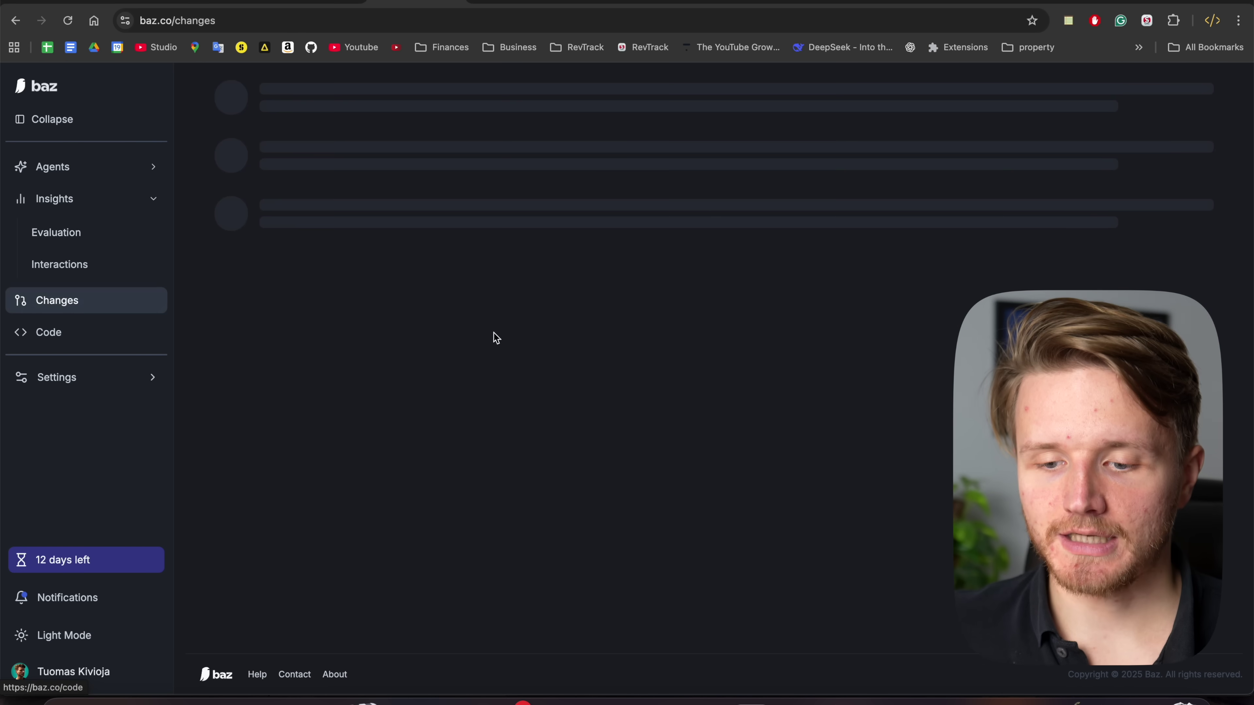
{"action": "scroll", "coordinate": [680, 292], "scroll_direction": "down", "scroll_amount": 5}
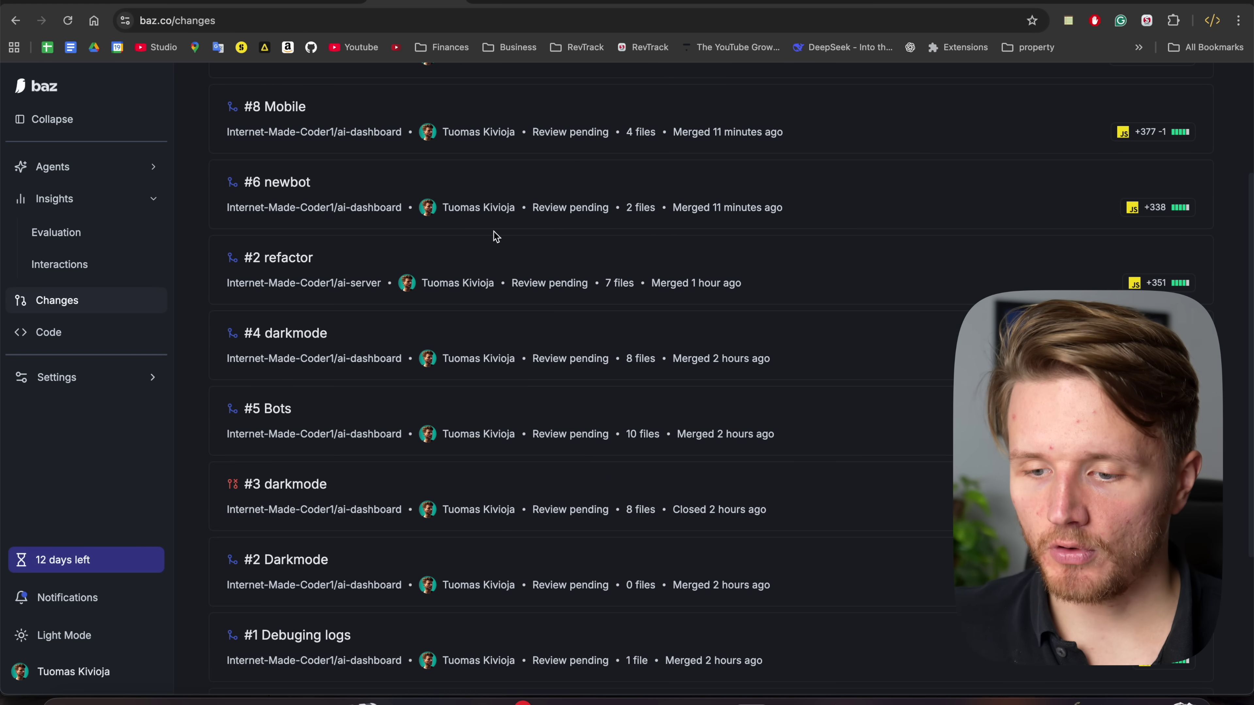
{"action": "scroll", "coordinate": [533, 385], "scroll_direction": "up", "scroll_amount": 4}
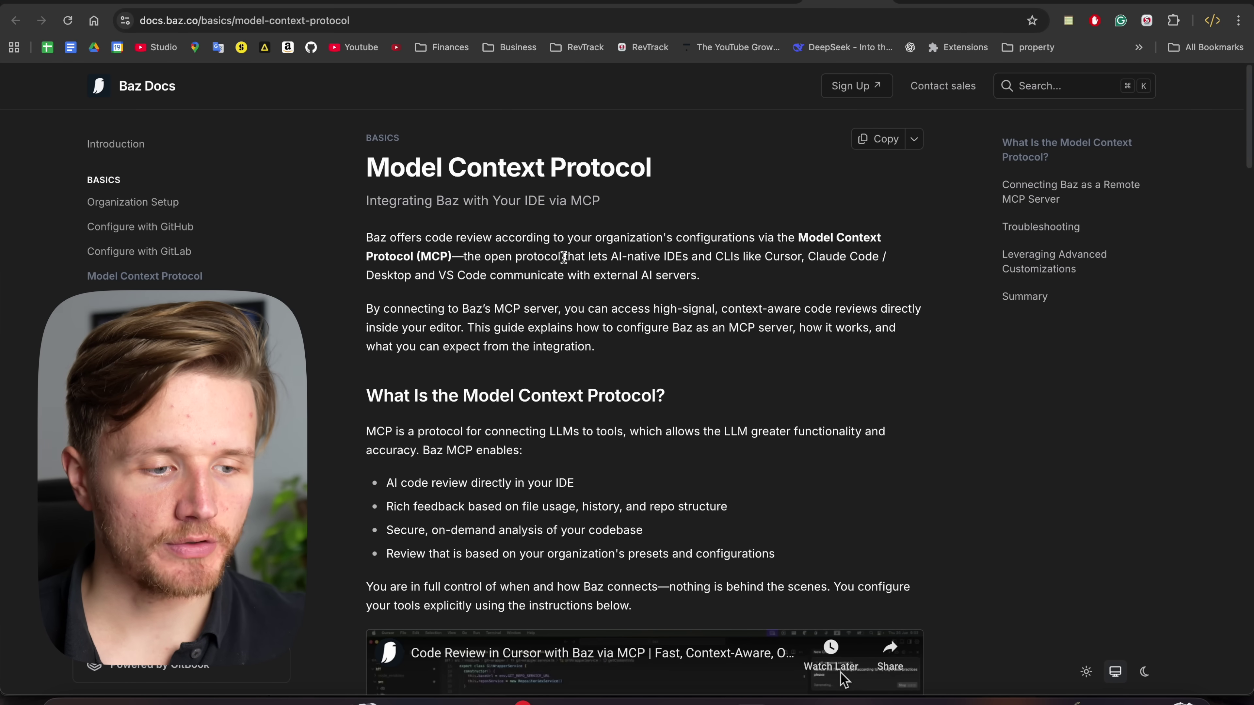
Read the Model Context Protocol docs on connecting Baz as a remote MCP server, focusing on the Cursor install options and manual configuration
{"action": "scroll", "coordinate": [723, 390], "scroll_direction": "down", "scroll_amount": 20}
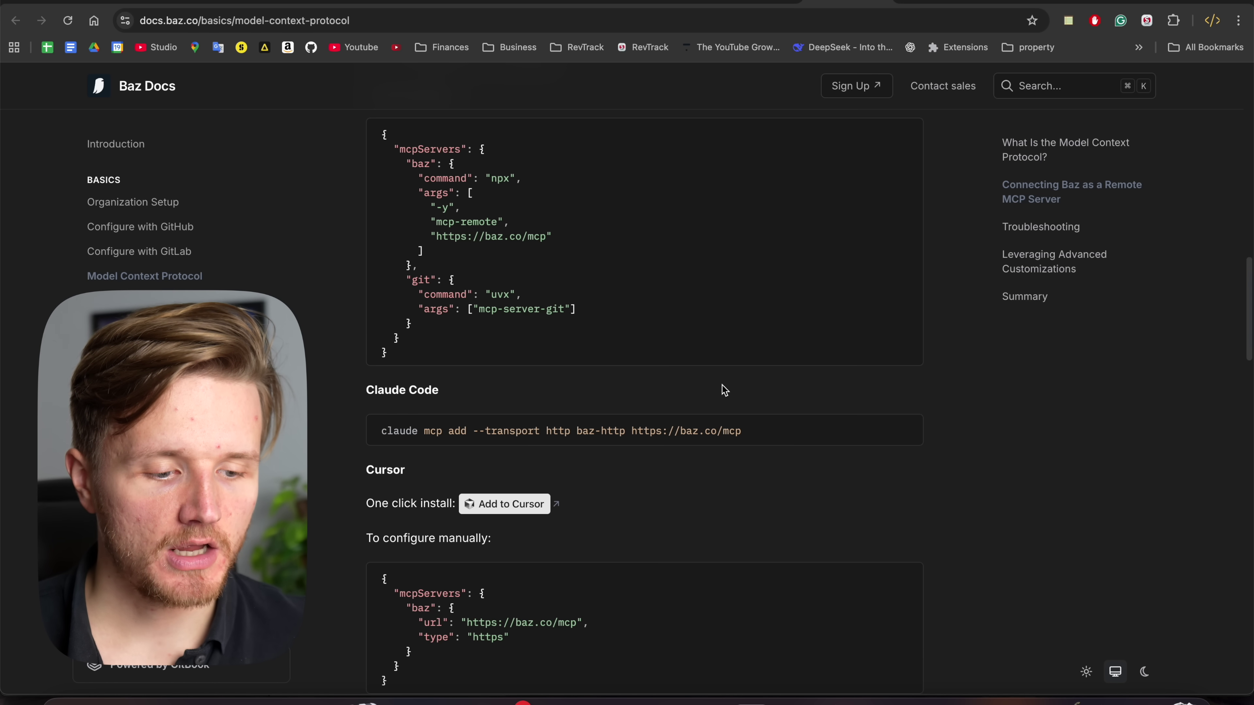
{"action": "scroll", "coordinate": [723, 390], "scroll_direction": "down", "scroll_amount": 5}
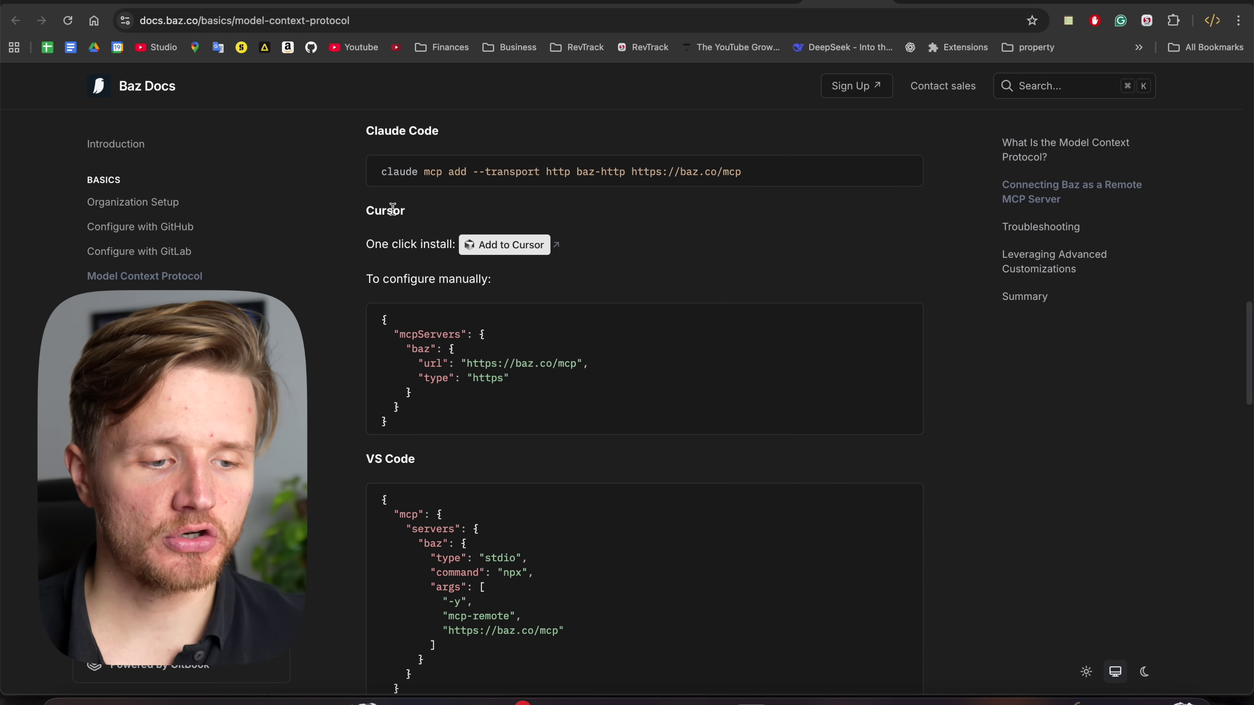
{"action": "scroll", "coordinate": [392, 208], "scroll_direction": "up", "scroll_amount": 5}
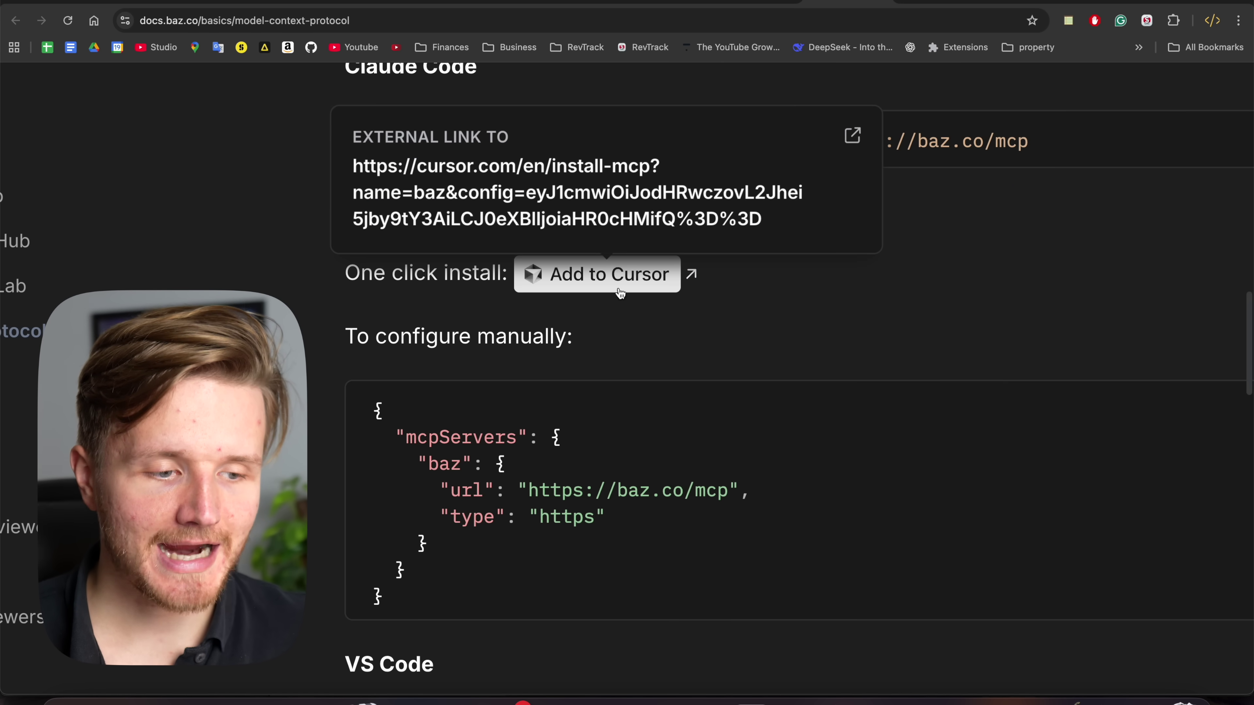
{"action": "scroll", "coordinate": [636, 313], "scroll_direction": "down", "scroll_amount": 2}
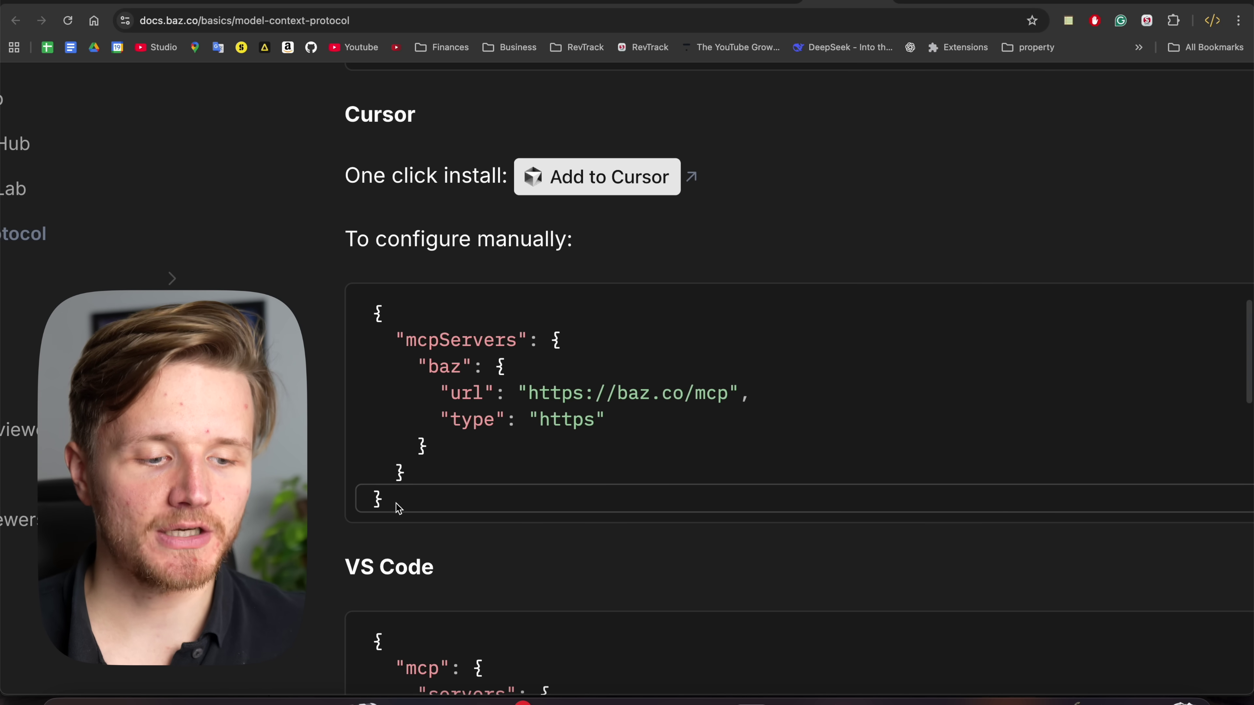
{"action": "left_click_drag", "start_coordinate": [399, 509], "coordinate": [375, 312]}
{"action": "left_click", "coordinate": [448, 321]}
{"action": "scroll", "coordinate": [448, 321], "scroll_direction": "down", "scroll_amount": 5}
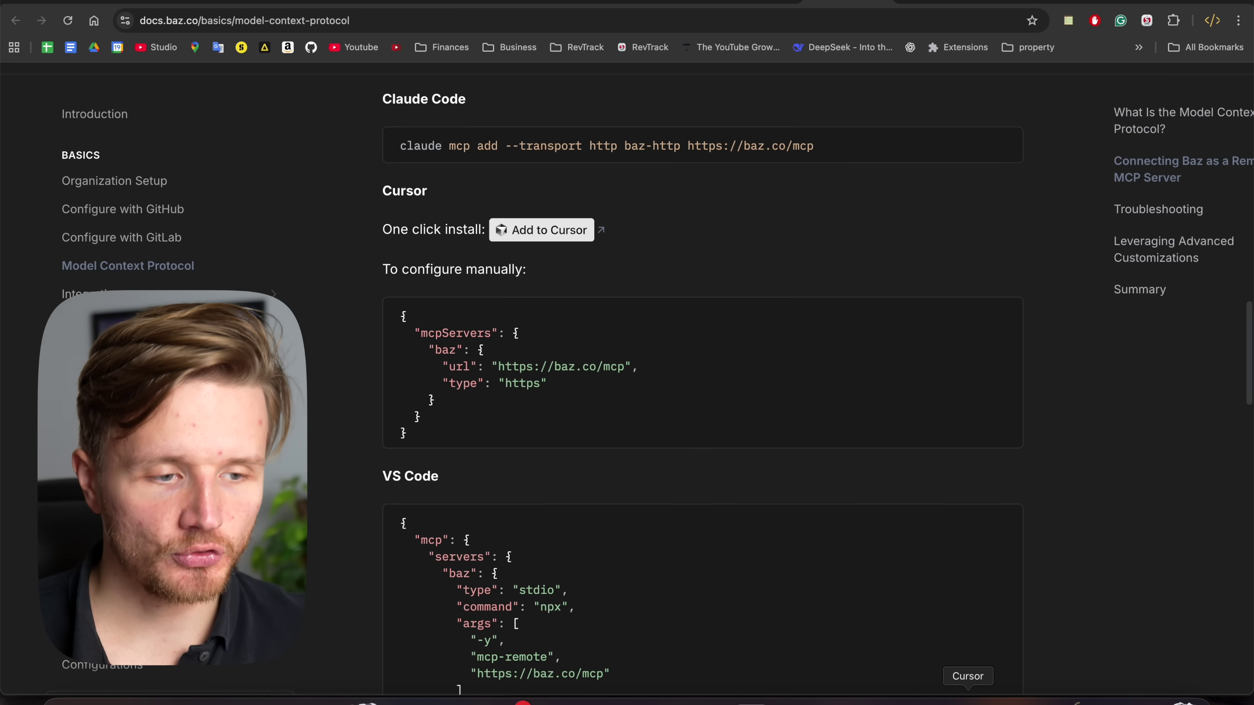
Switch to Cursor, check the baz server's tools in the MCP & Integrations settings, and close the settings
{"action": "left_click", "coordinate": [968, 700]}
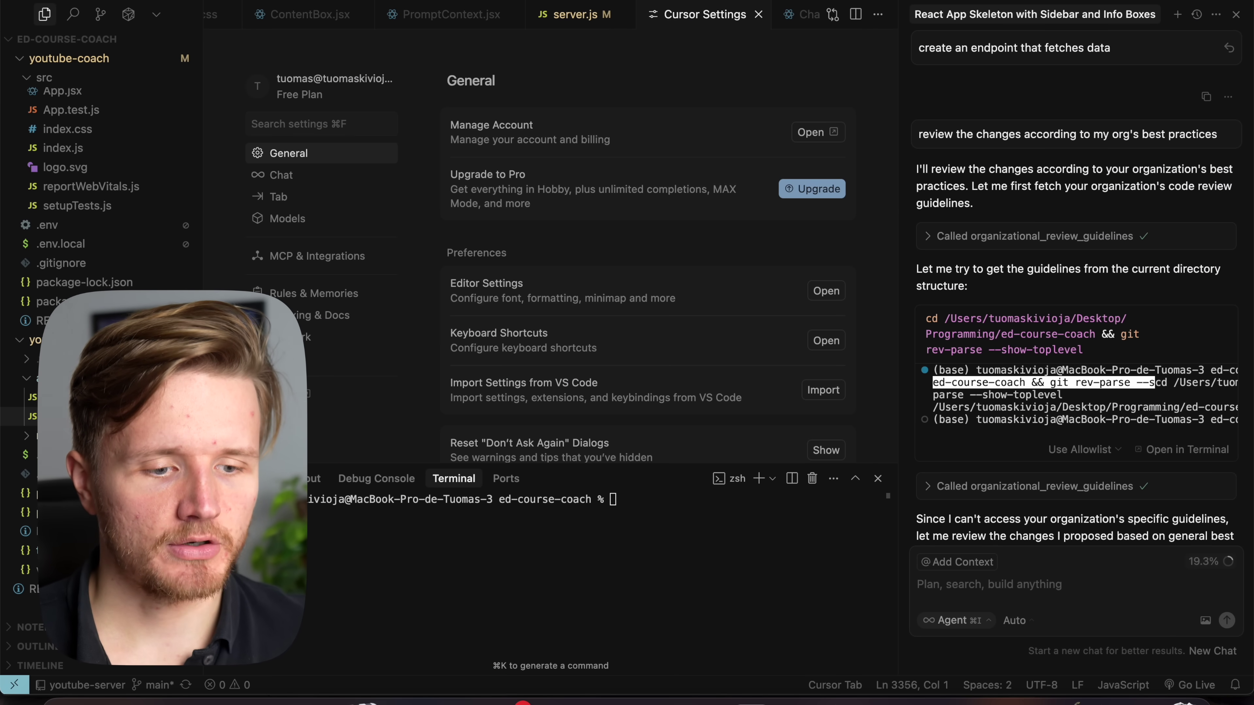
{"action": "left_click", "coordinate": [308, 262]}
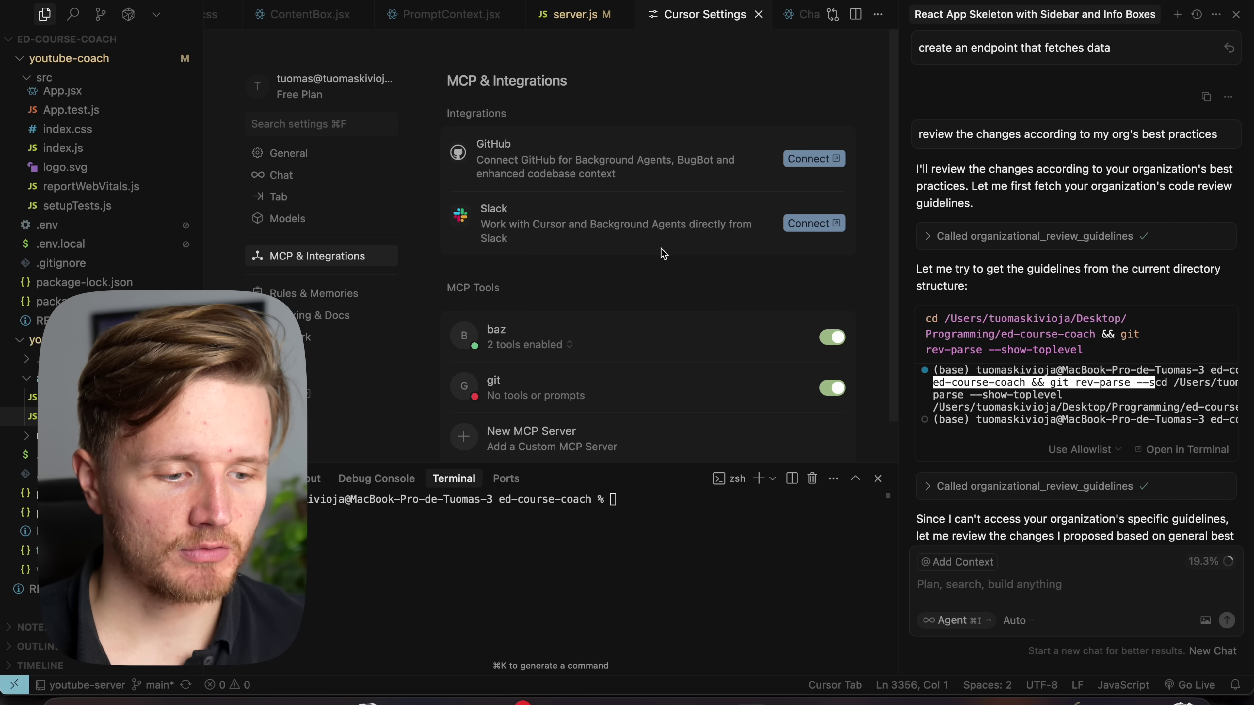
{"action": "left_click", "coordinate": [510, 346]}
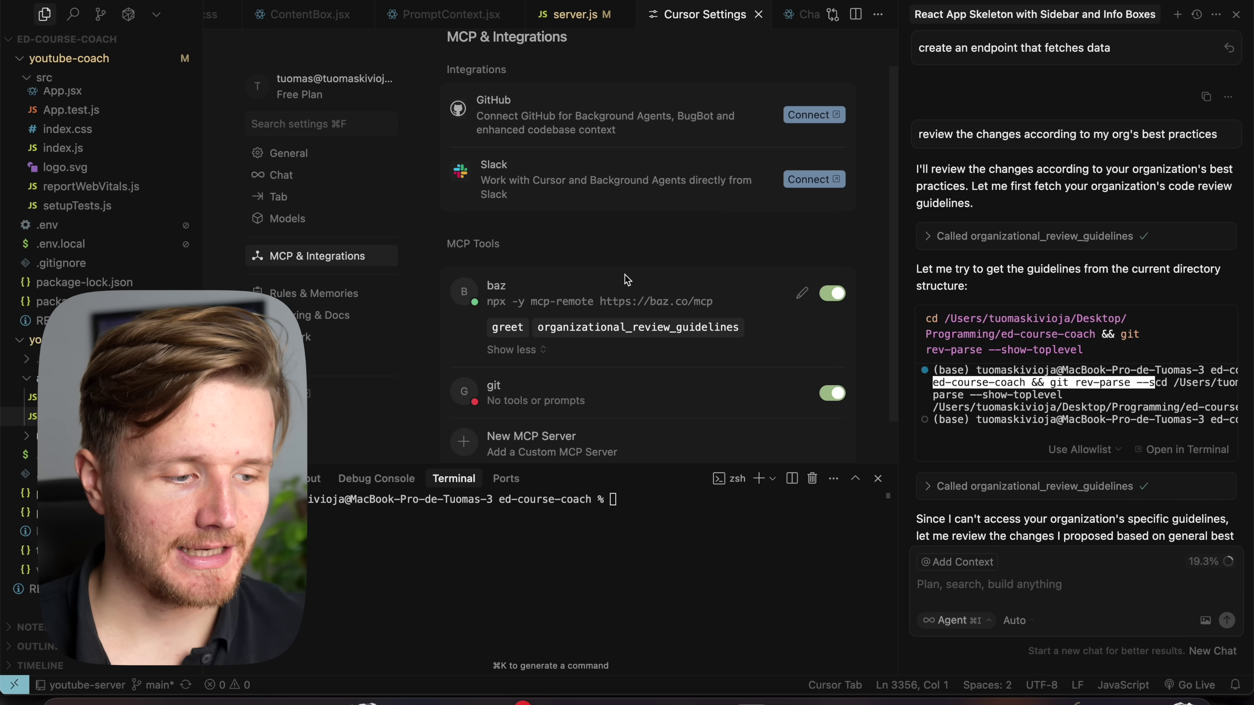
{"action": "left_click", "coordinate": [757, 15]}
Review the agent's best-practices review in the chat and inspect the parameters and result of the organizational_review_guidelines call
{"action": "scroll", "coordinate": [1037, 396], "scroll_direction": "down", "scroll_amount": 15}
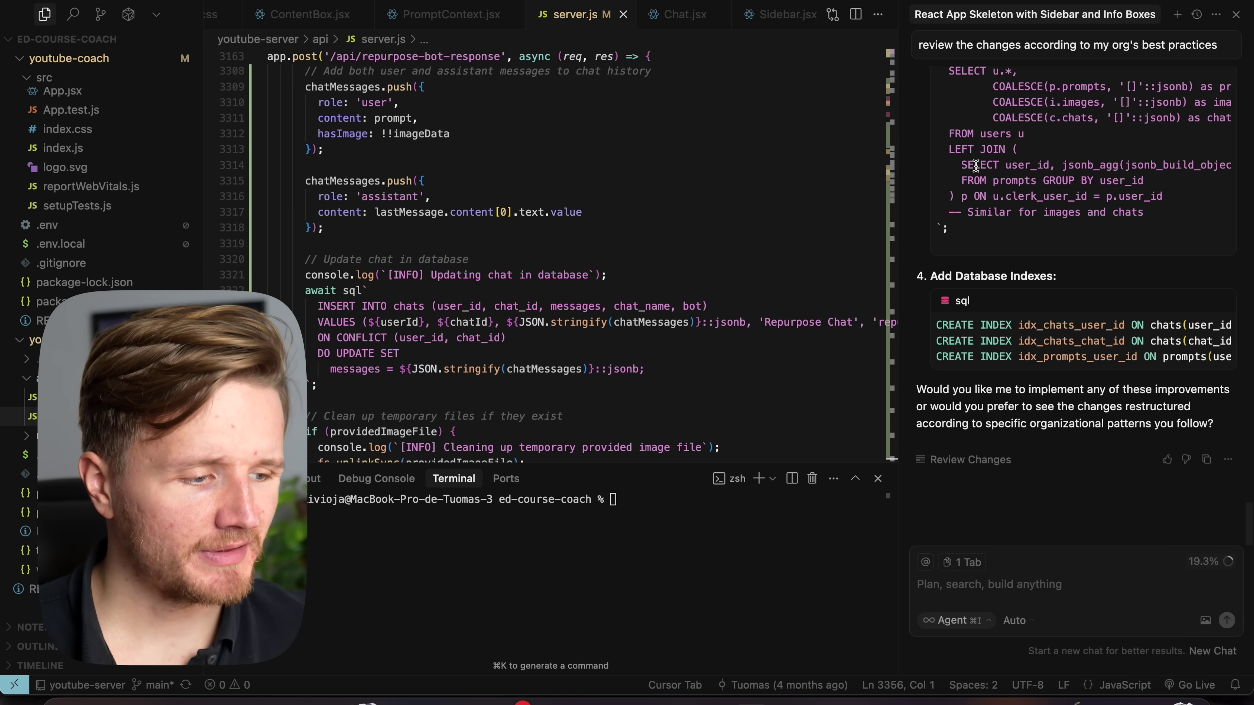
{"action": "left_click", "coordinate": [963, 589]}
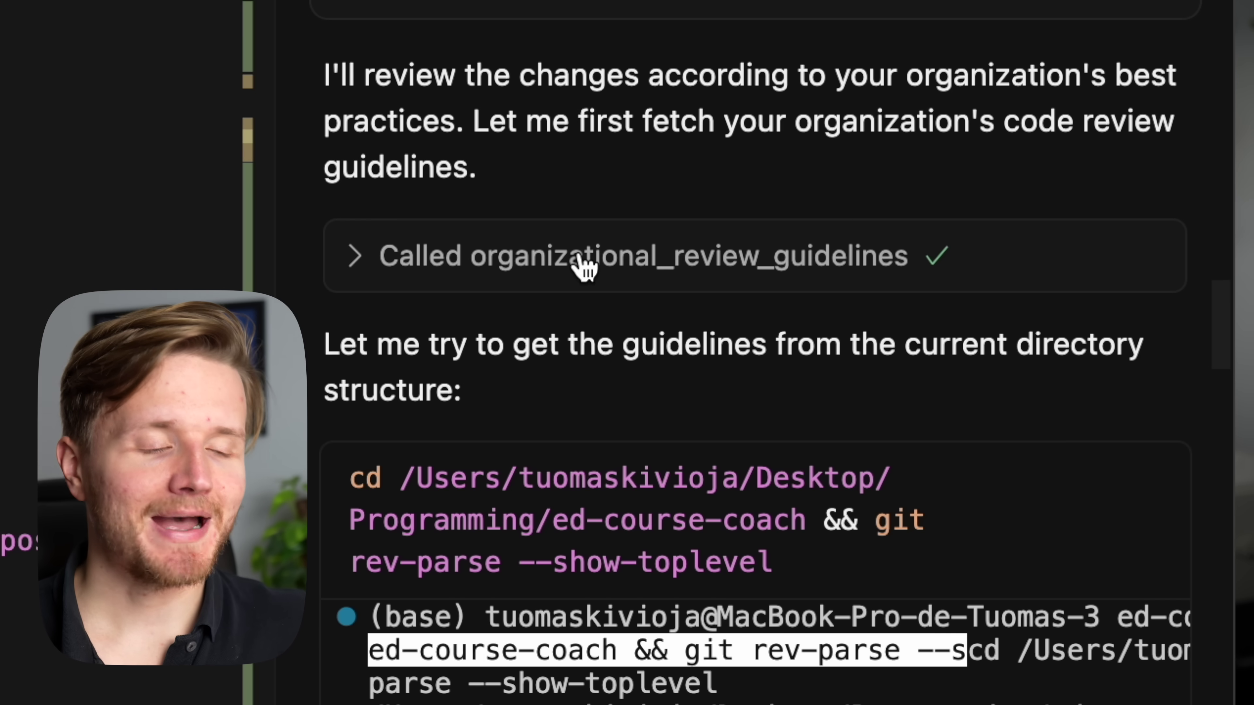
{"action": "left_click", "coordinate": [584, 279]}
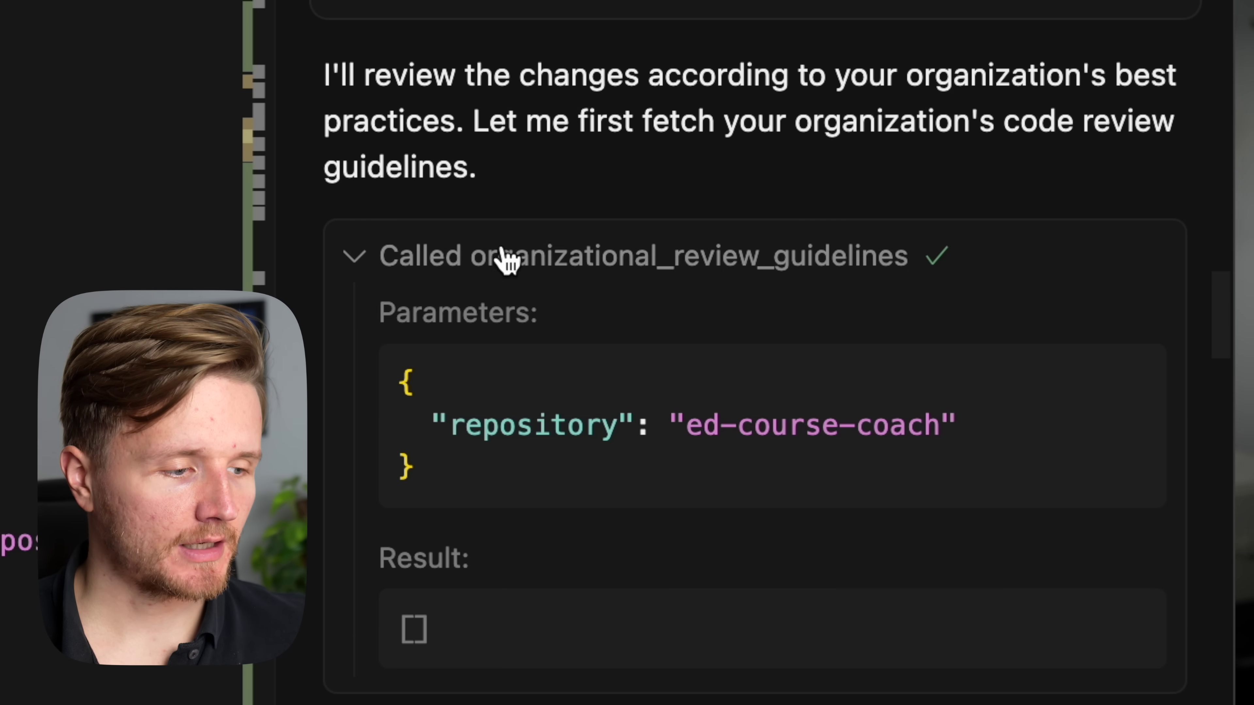
{"action": "left_click", "coordinate": [567, 277]}
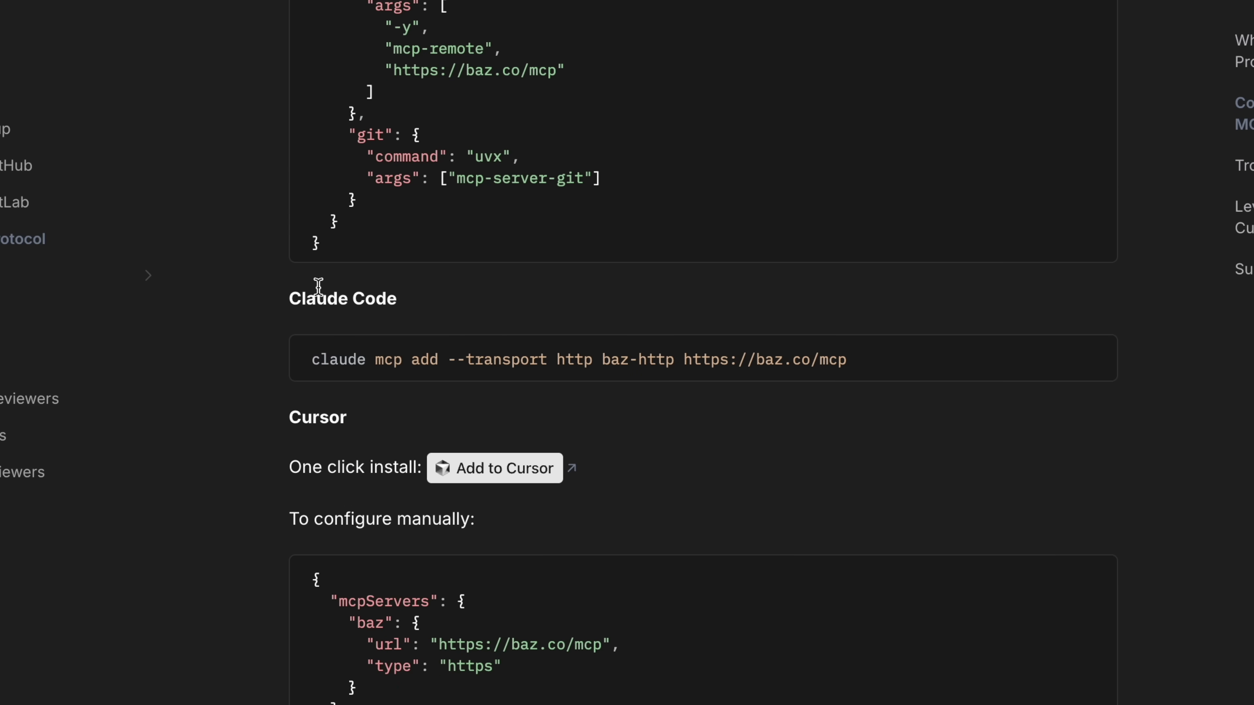
Switch back to the Baz docs and review the MCP setup instructions for Claude Code, Cursor and VS Code
{"action": "scroll", "coordinate": [319, 286], "scroll_direction": "down", "scroll_amount": 5}
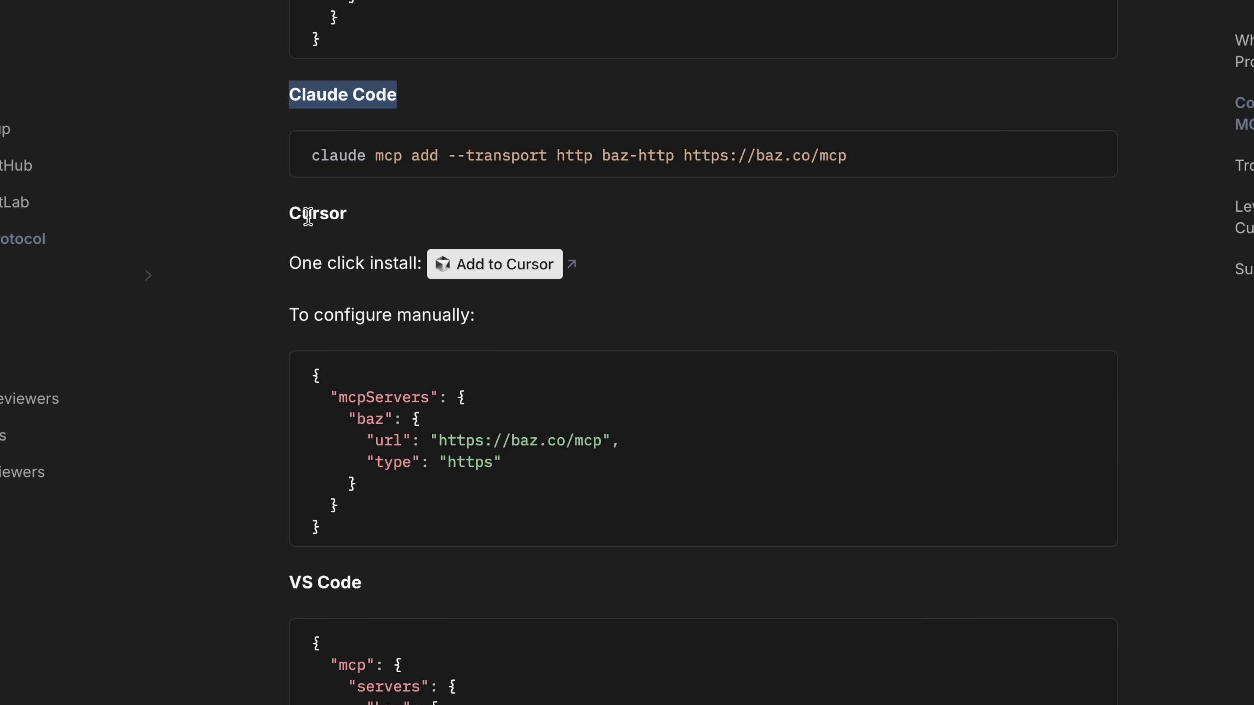
{"action": "scroll", "coordinate": [334, 578], "scroll_direction": "down", "scroll_amount": 15}
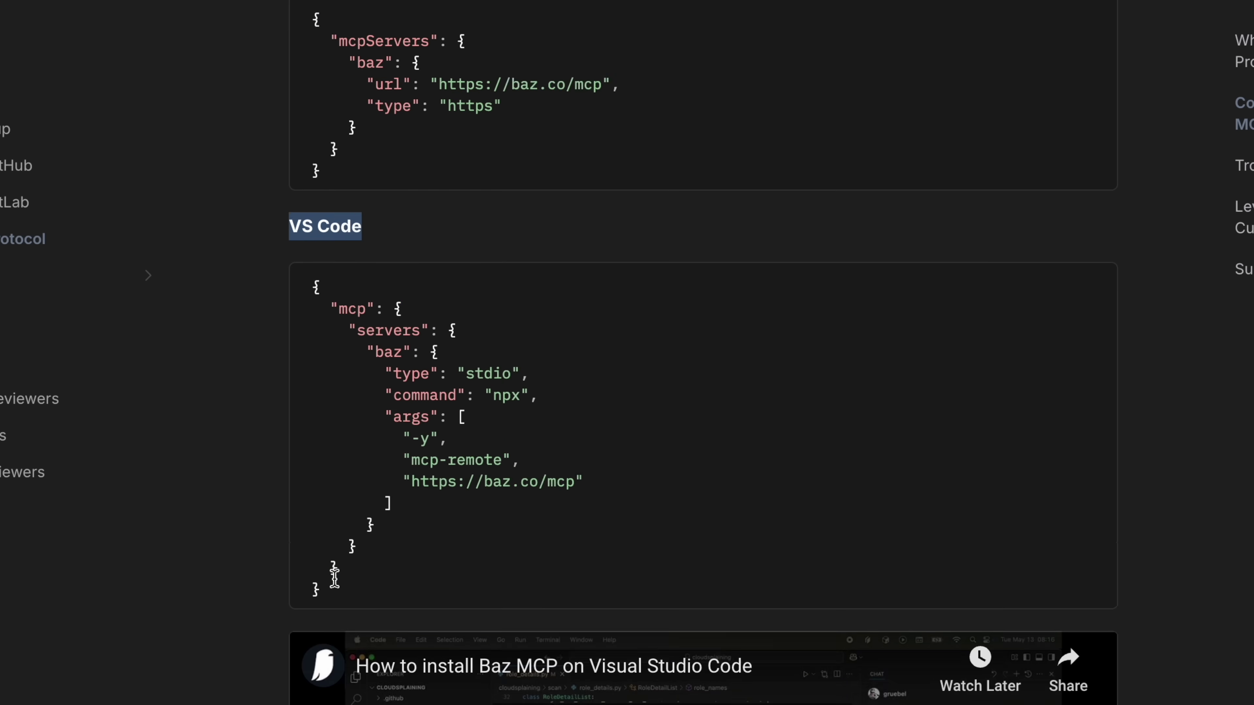